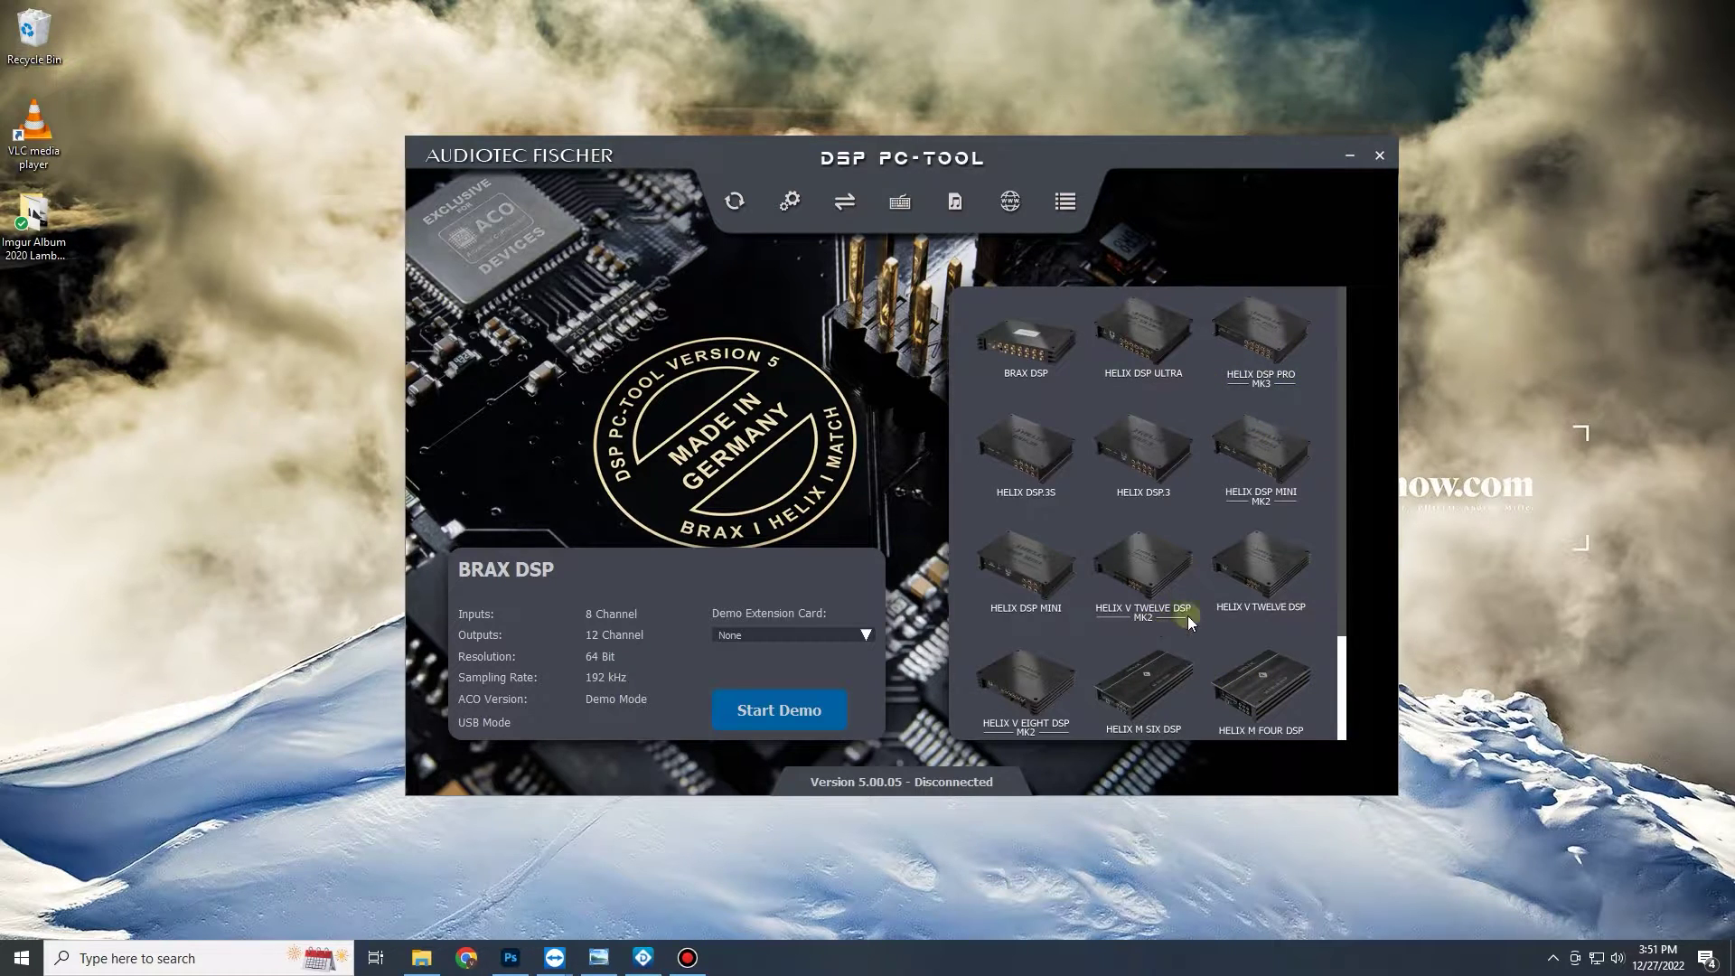
Start a demo of the HELIX V TWELVE DSP MK2 with the DEMO MODE preset.
scroll(1030, 718, "down", 1)
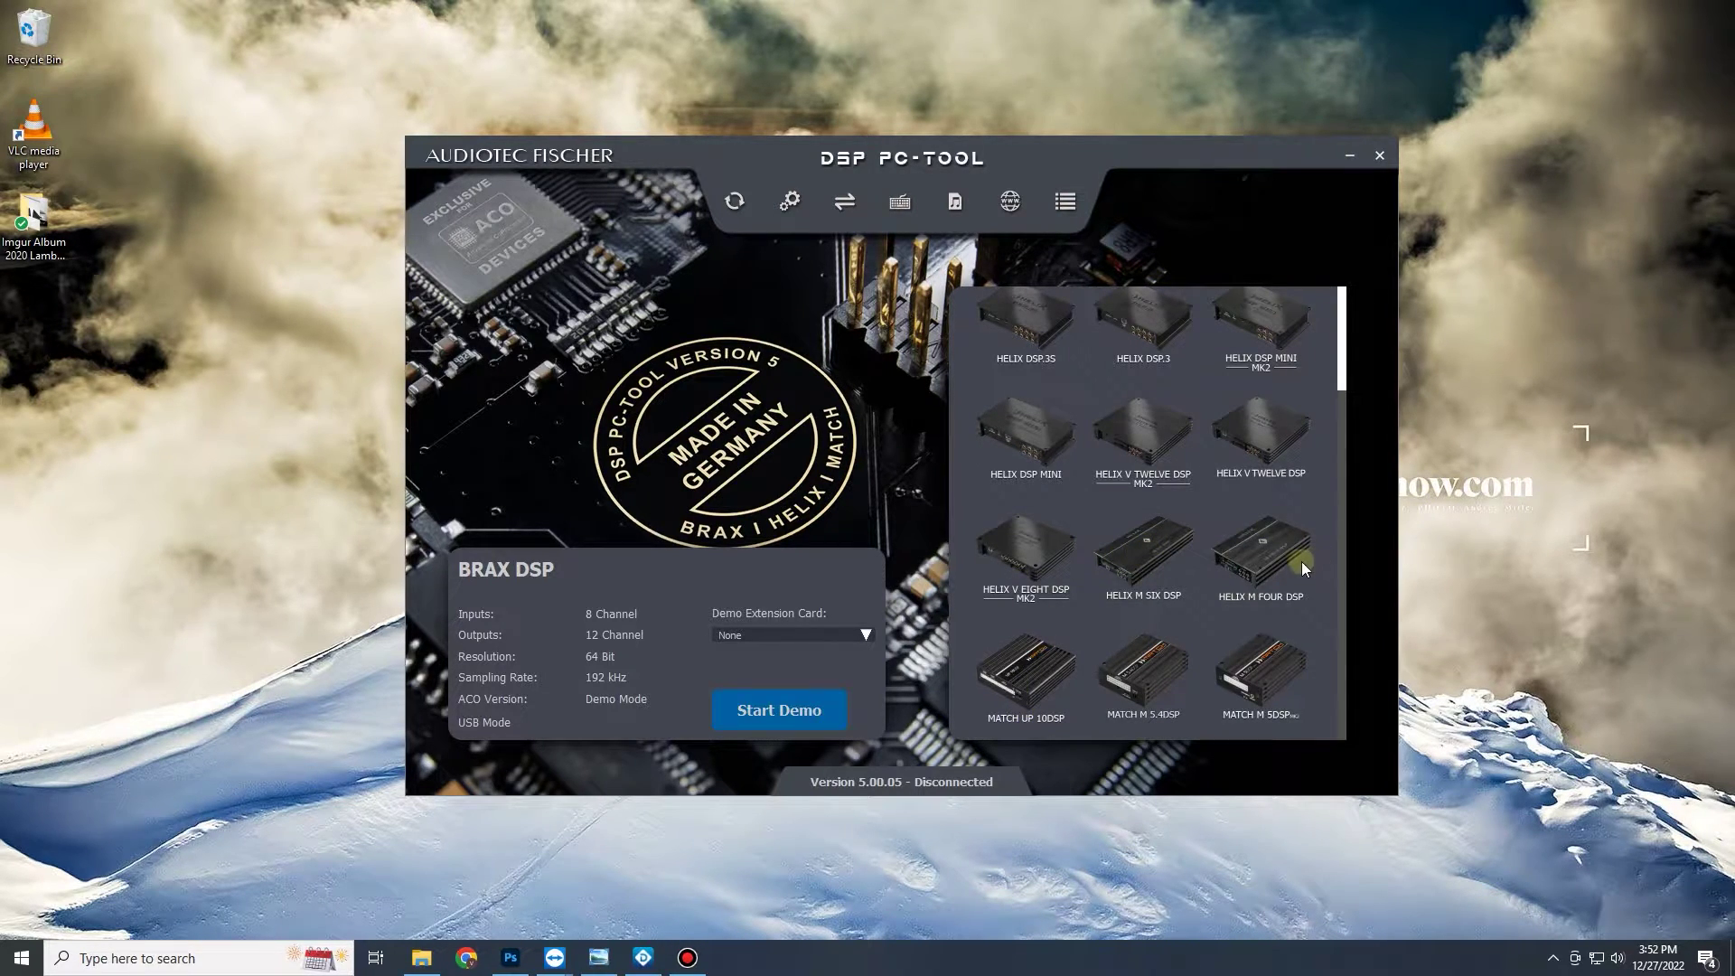
scroll(1191, 560, "up", 1)
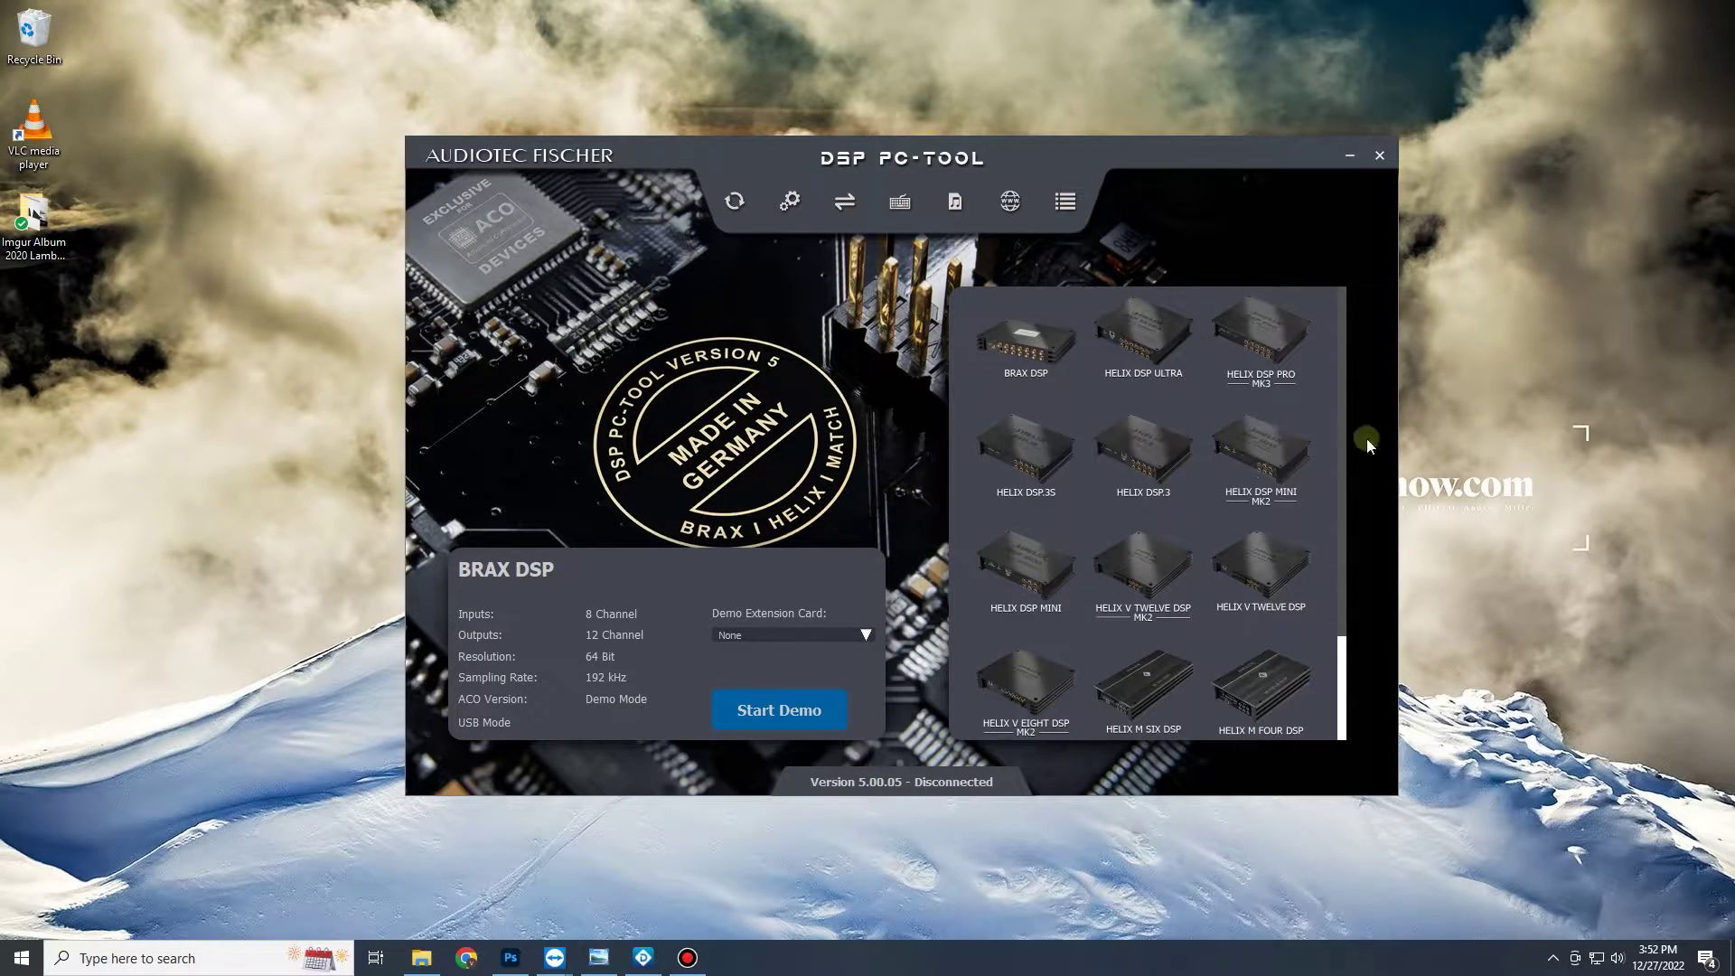
left_click(1161, 555)
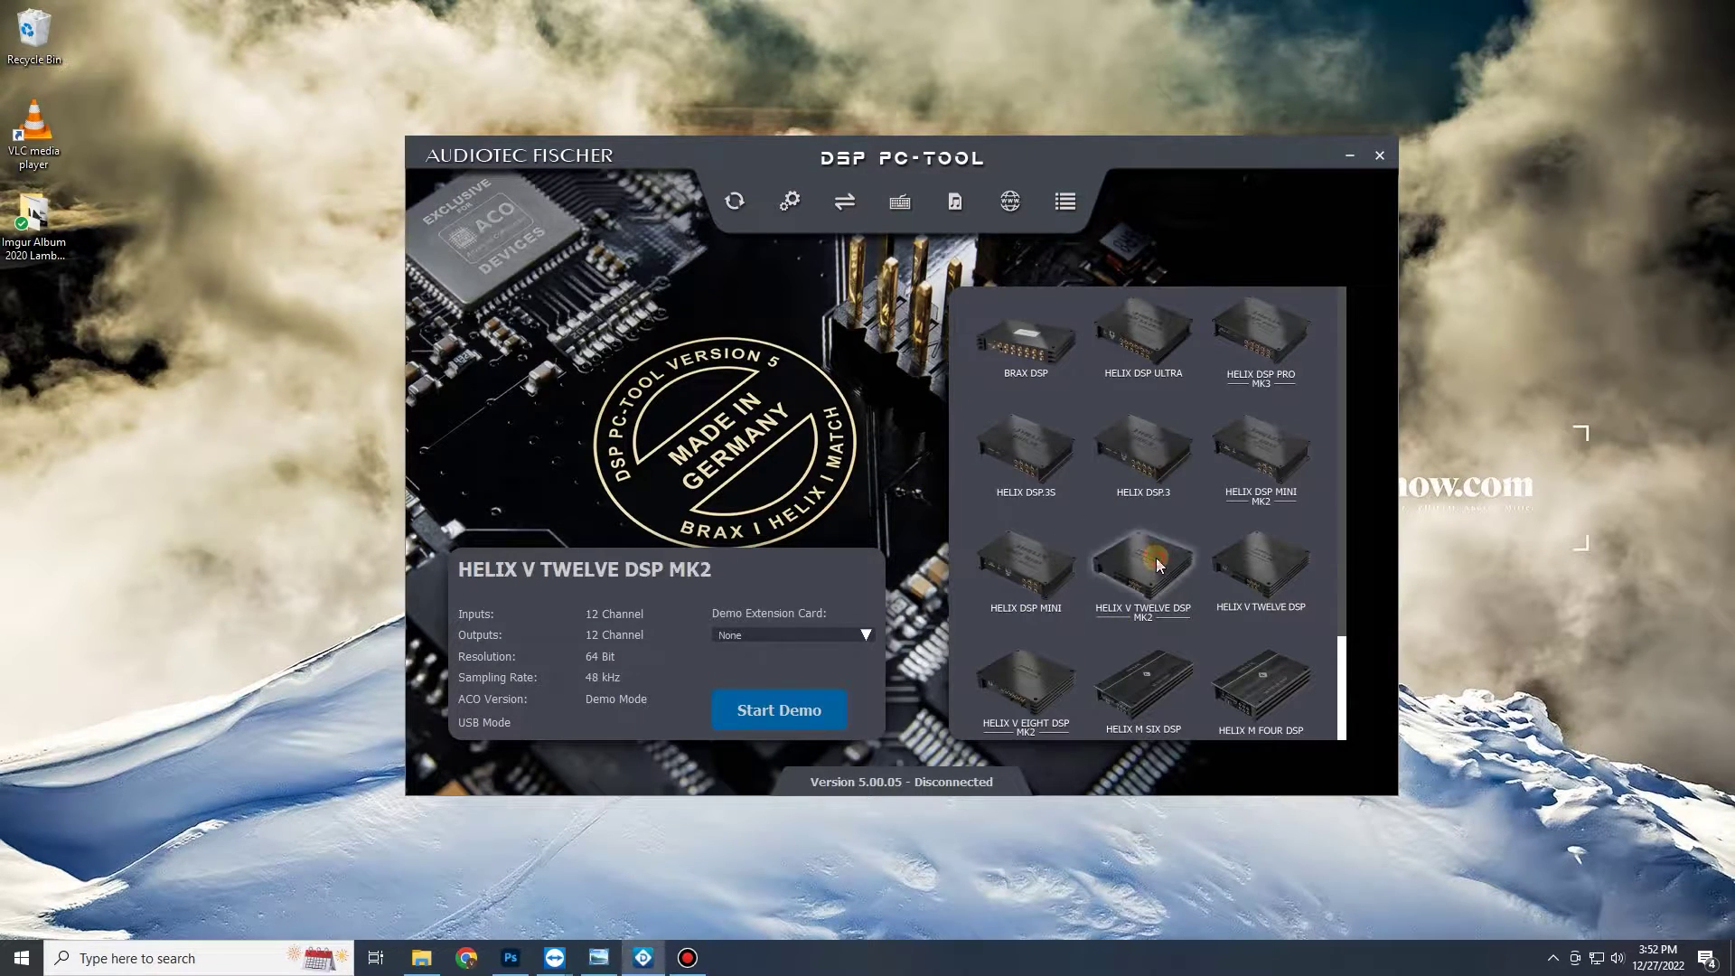
left_click(773, 692)
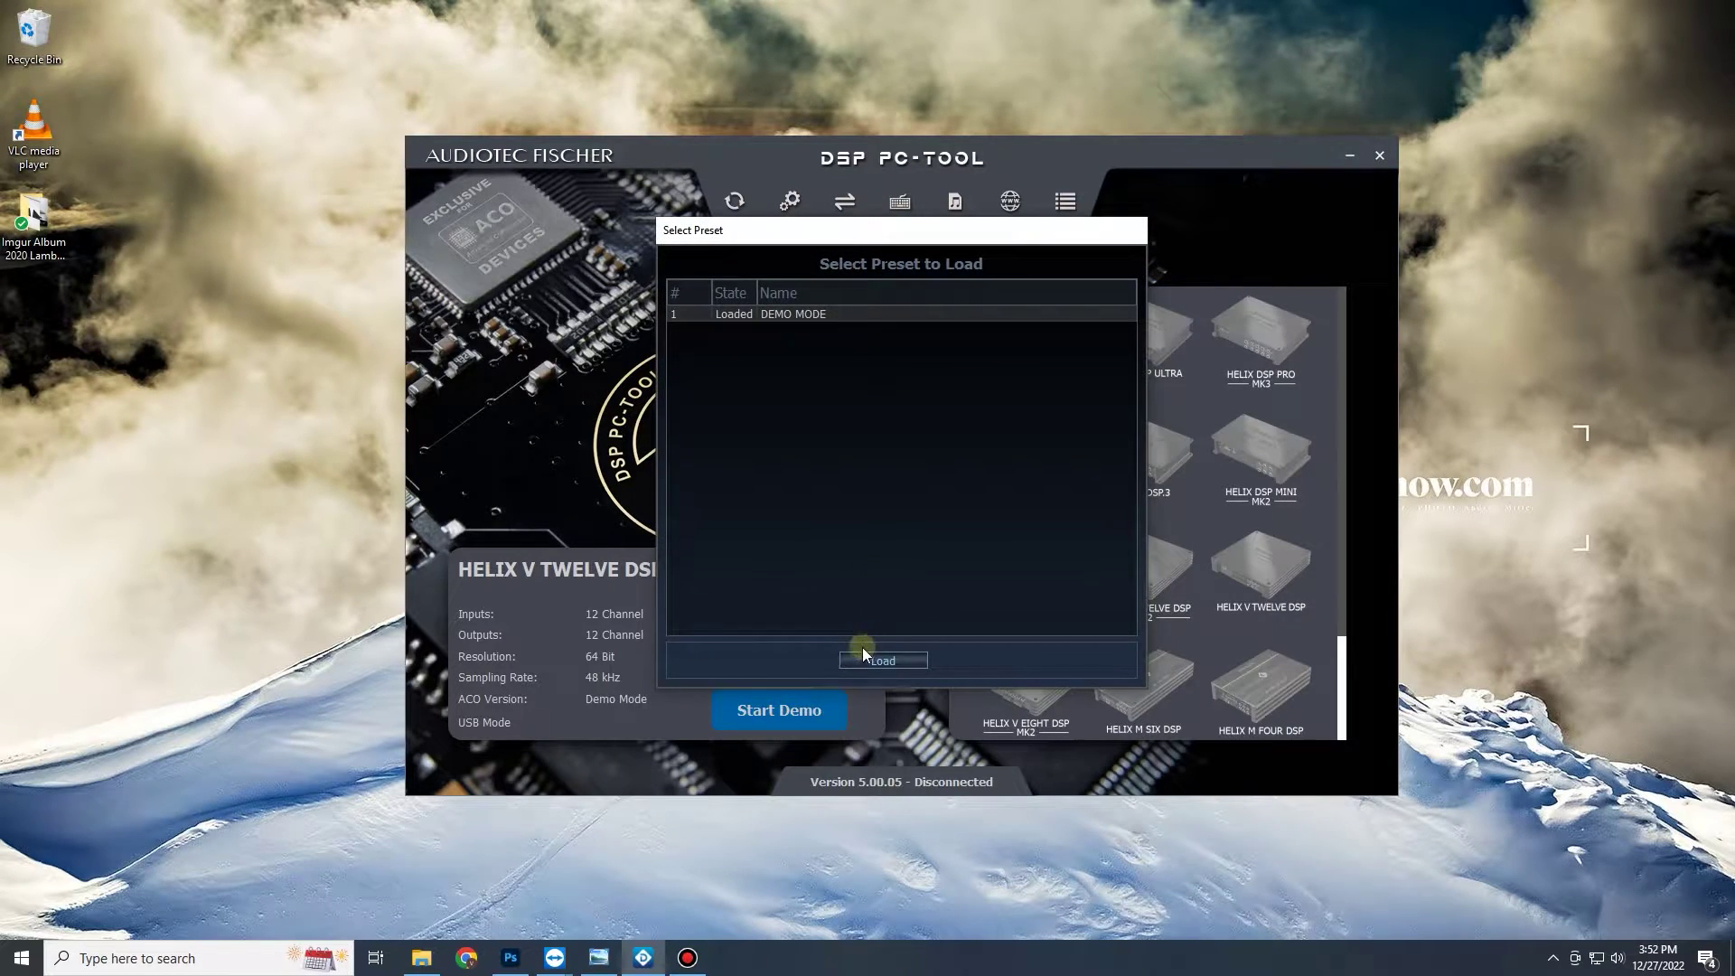
left_click(863, 654)
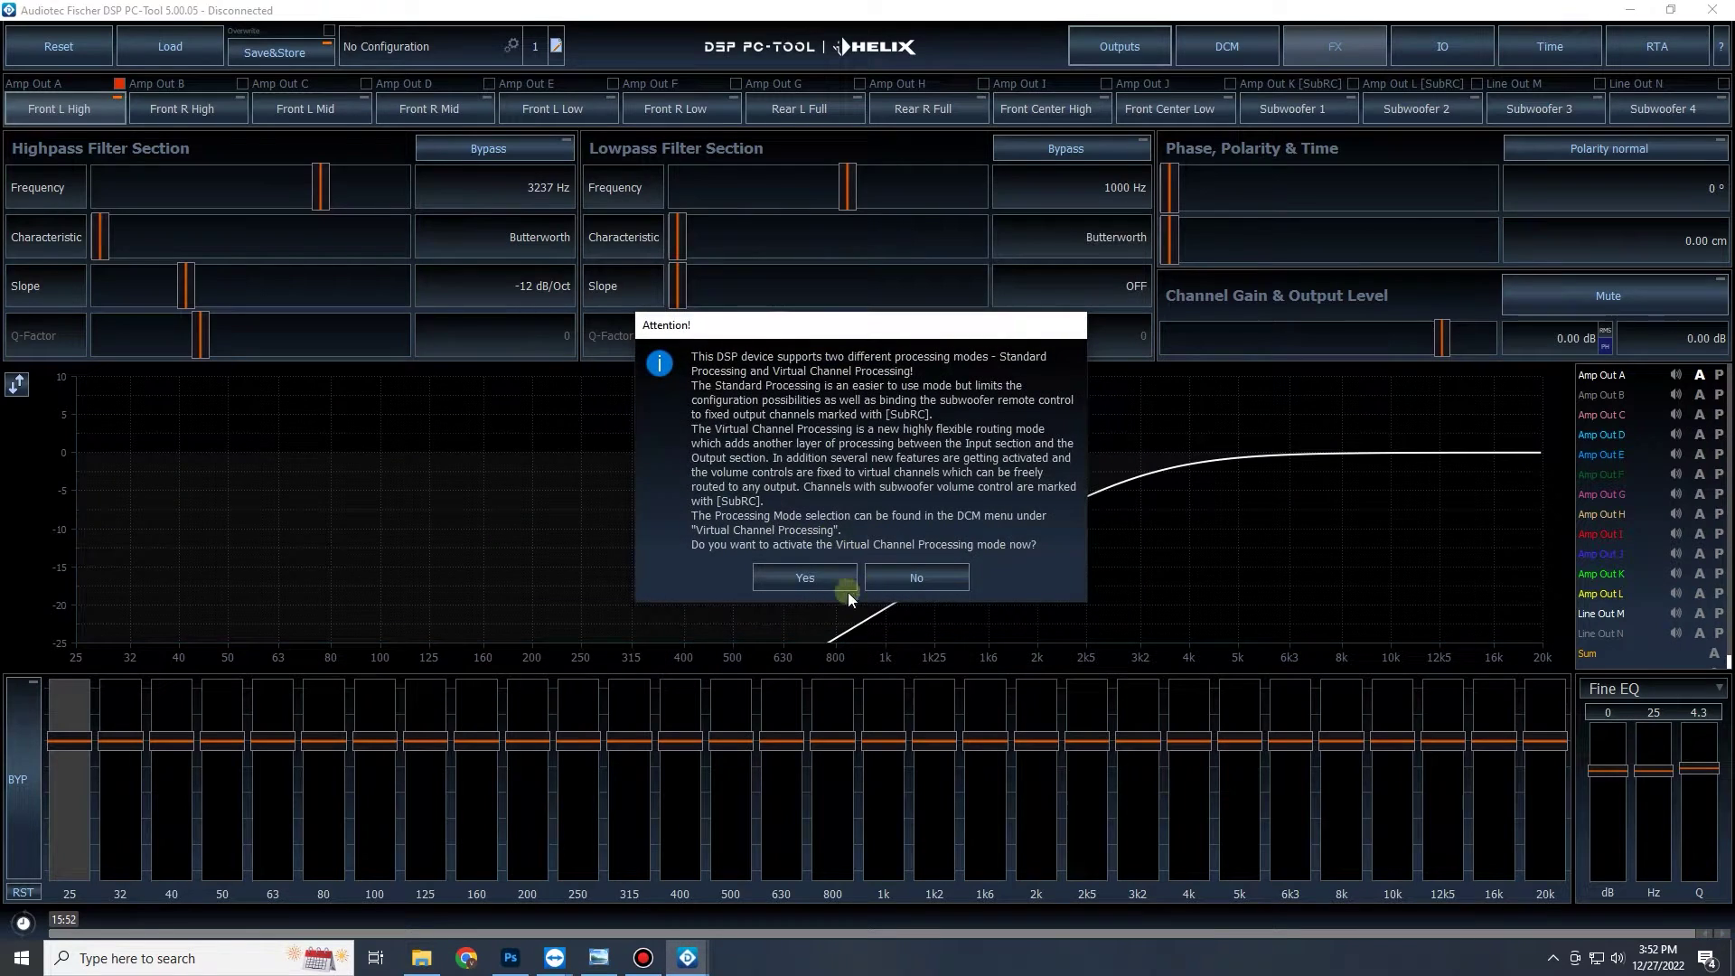
Switch the processing mode to Virtual Channel Processing.
left_click(806, 586)
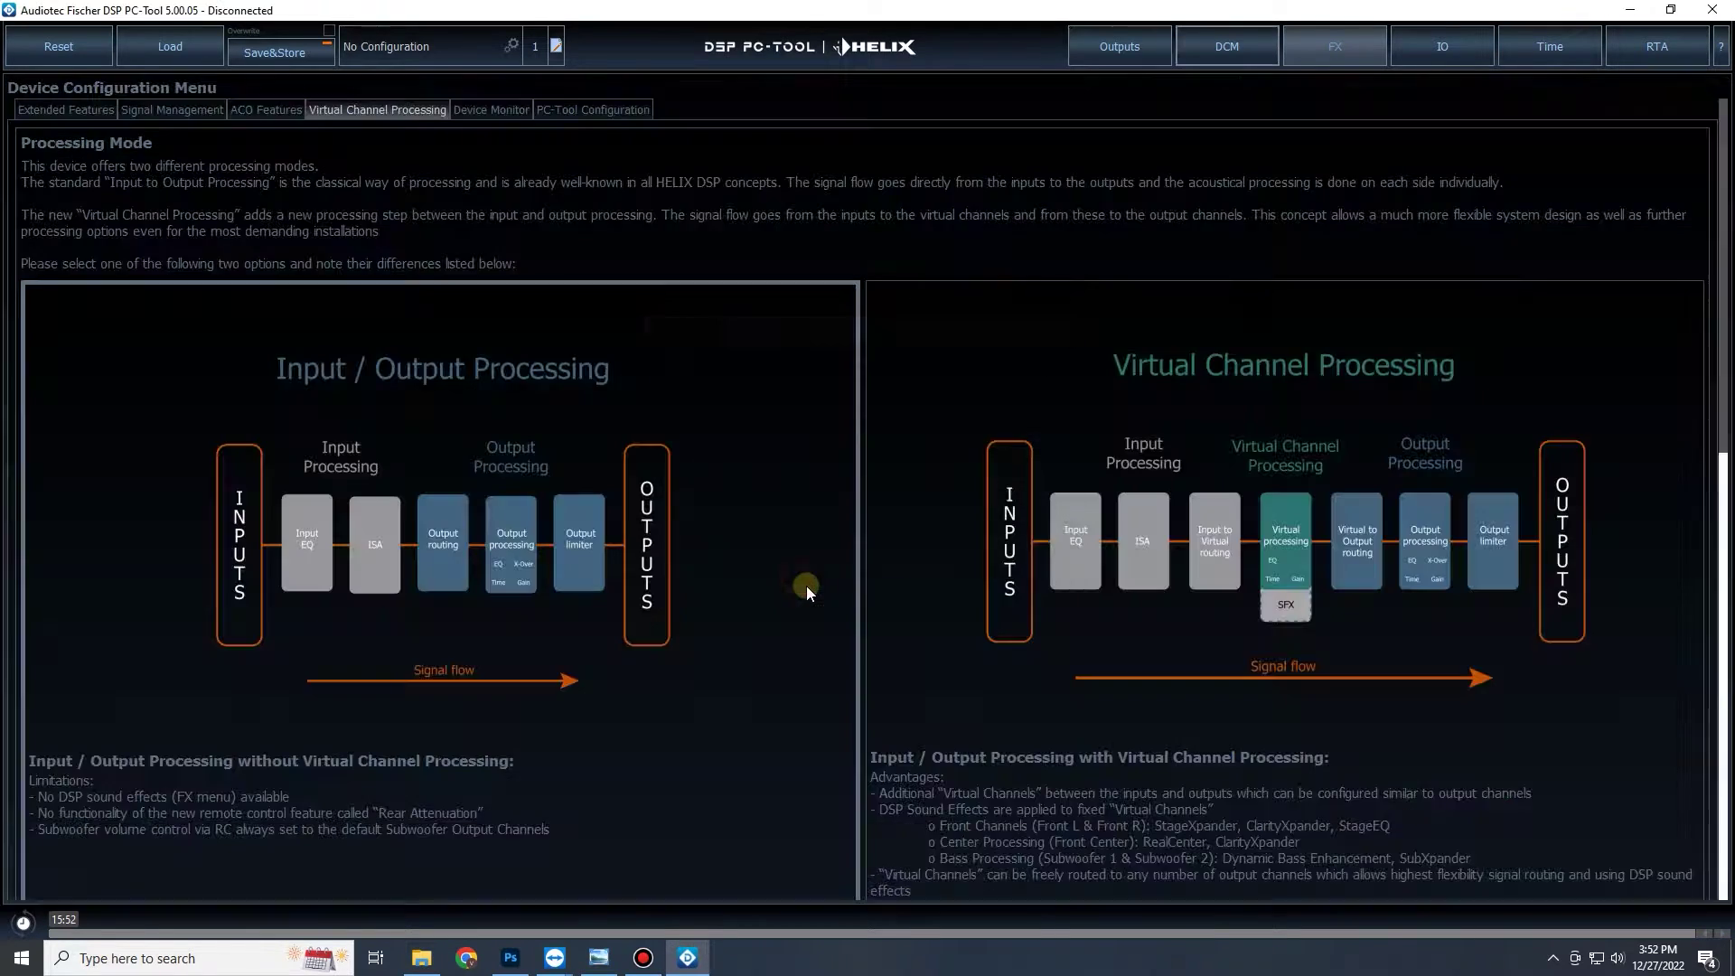
left_click(913, 561)
left_click(788, 518)
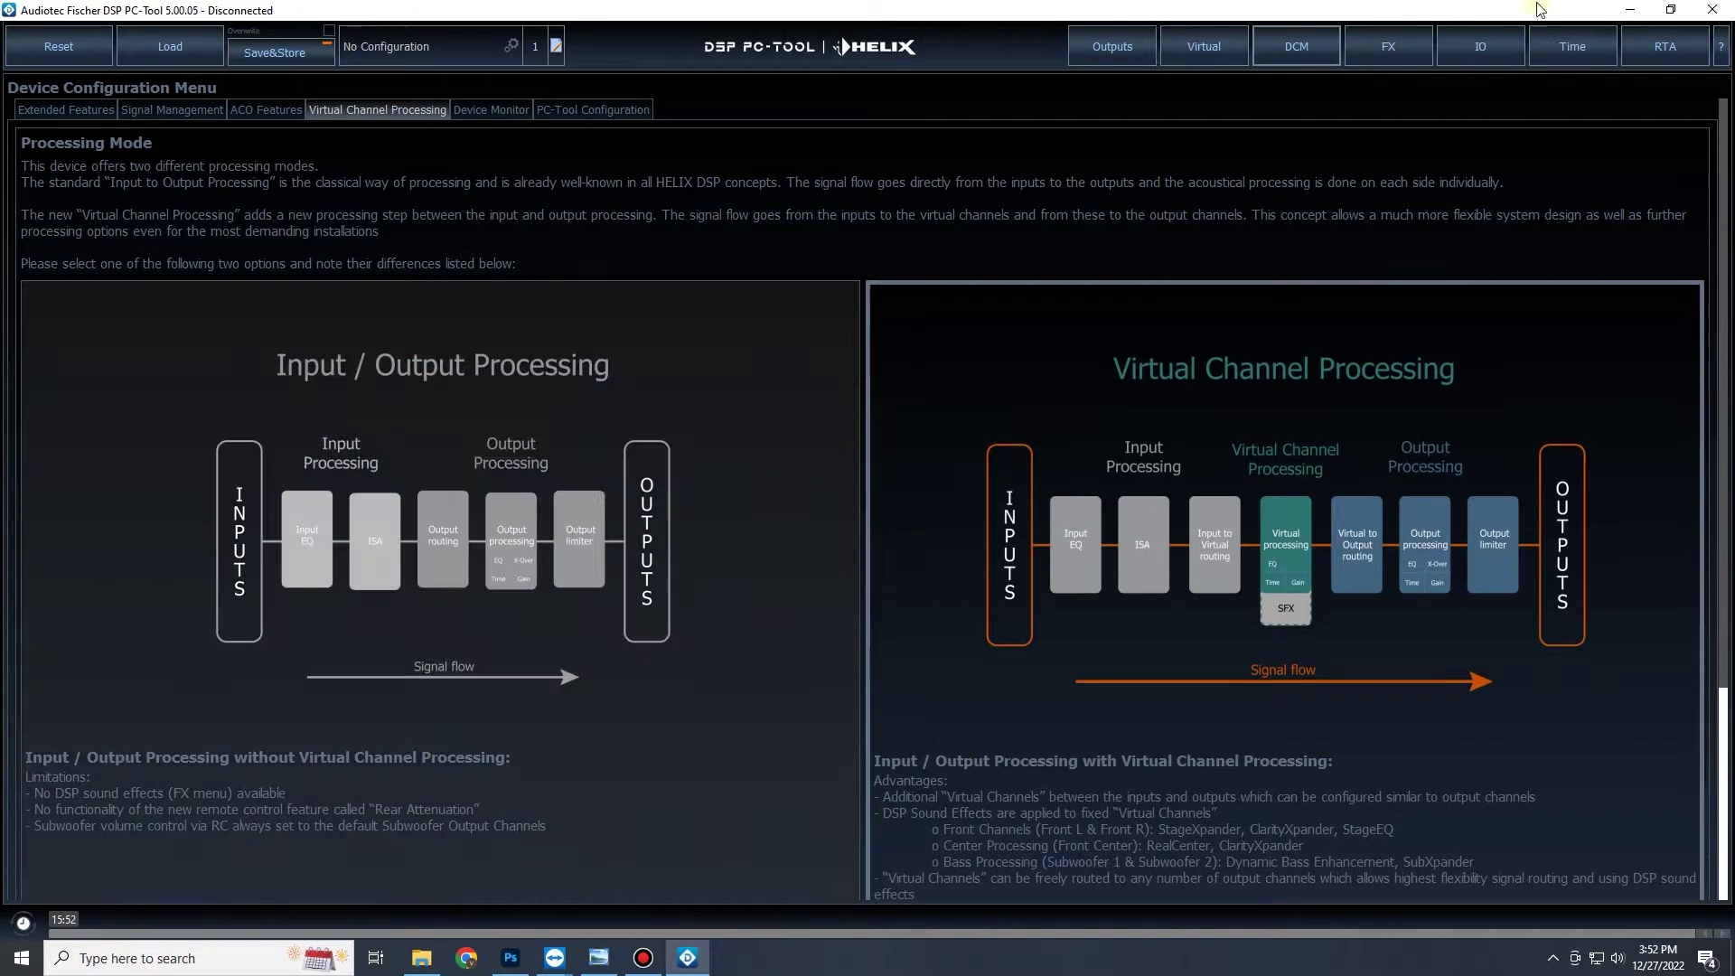
On the IO page, view the HEC/AUX, Digital and Virtual to Output routing tabs.
left_click(1460, 48)
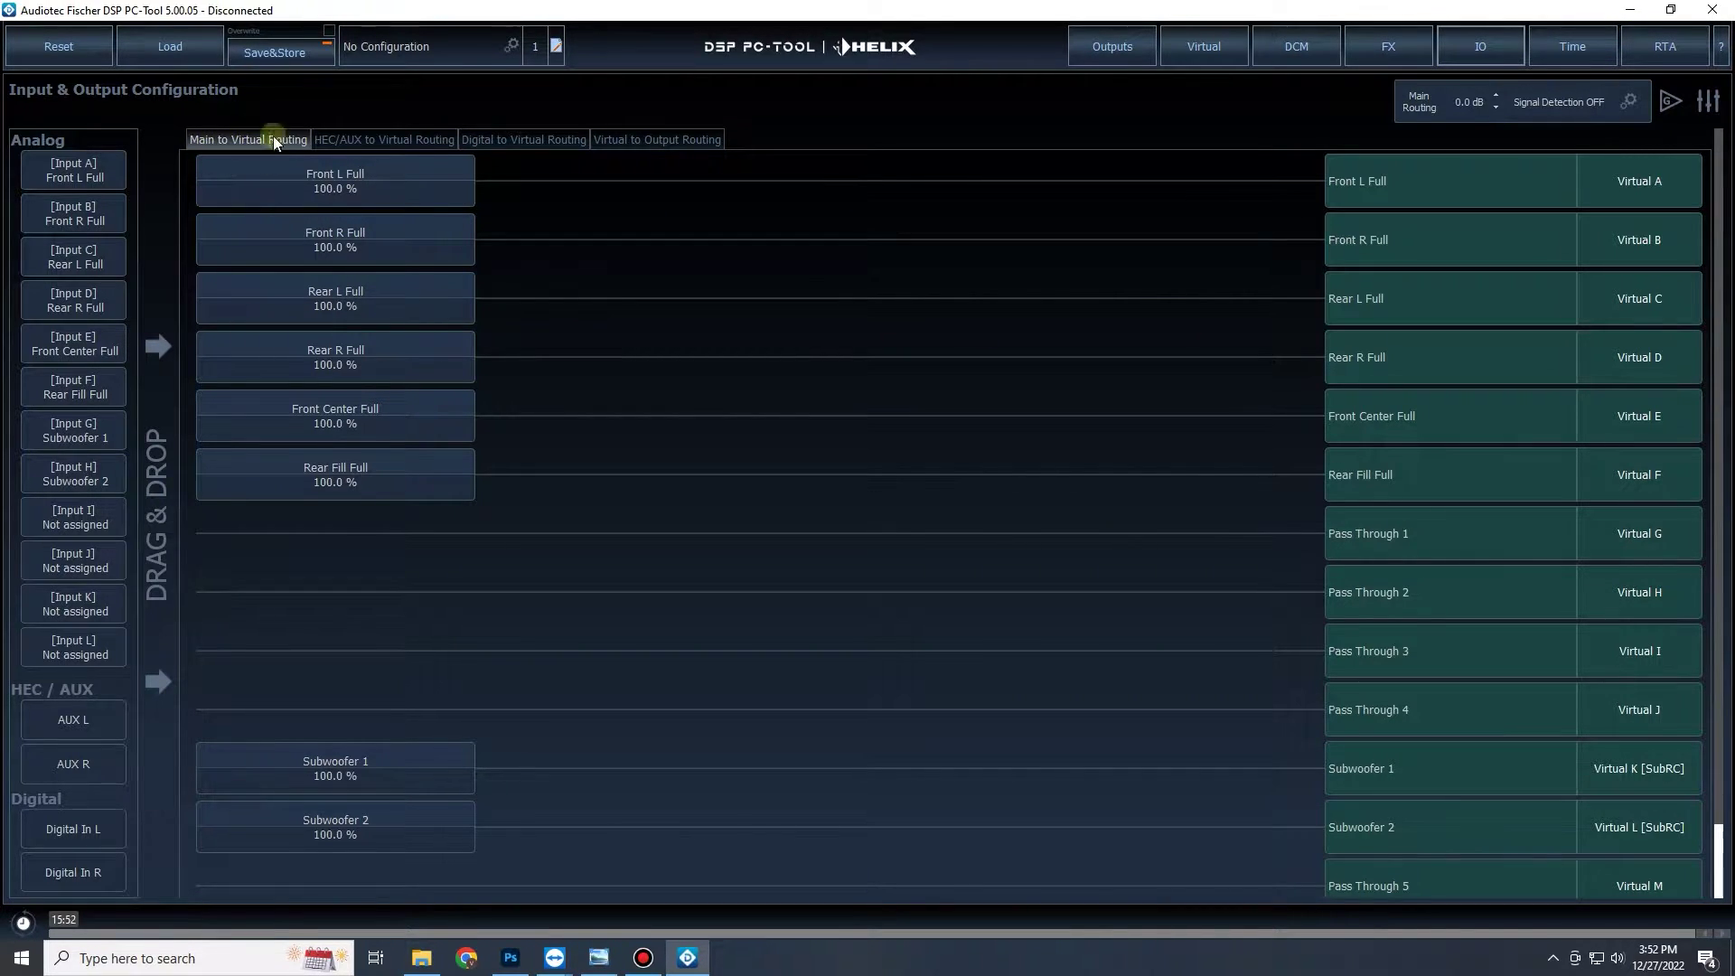
left_click(398, 144)
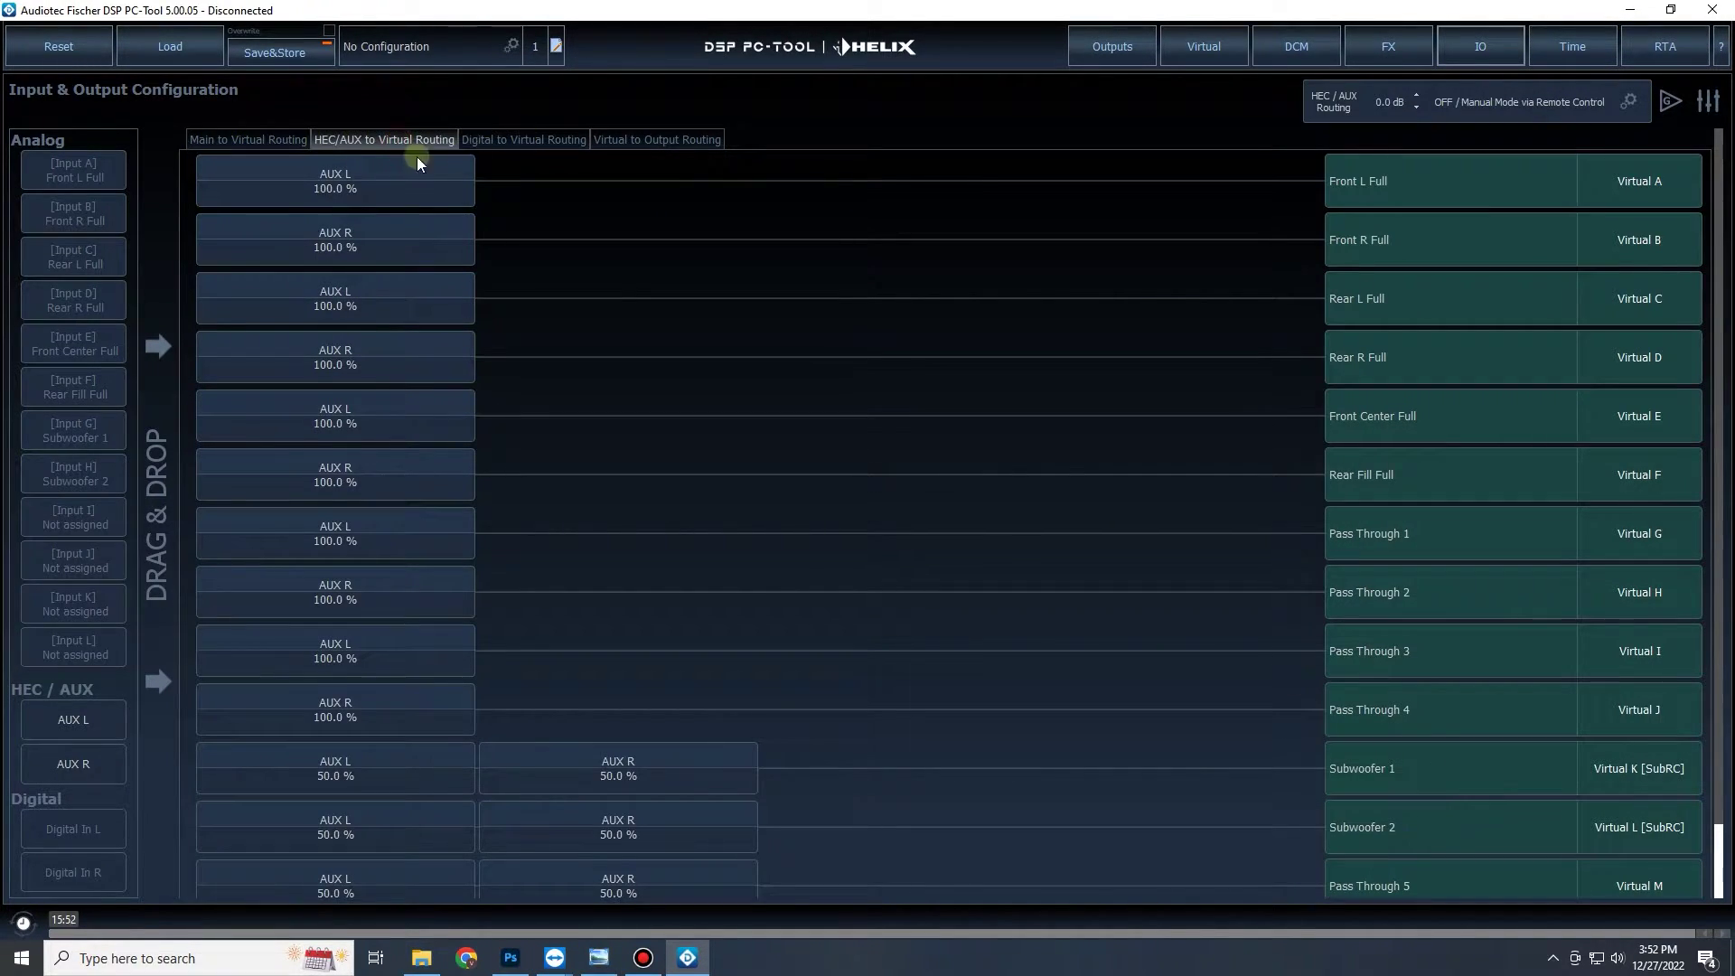
left_click(501, 140)
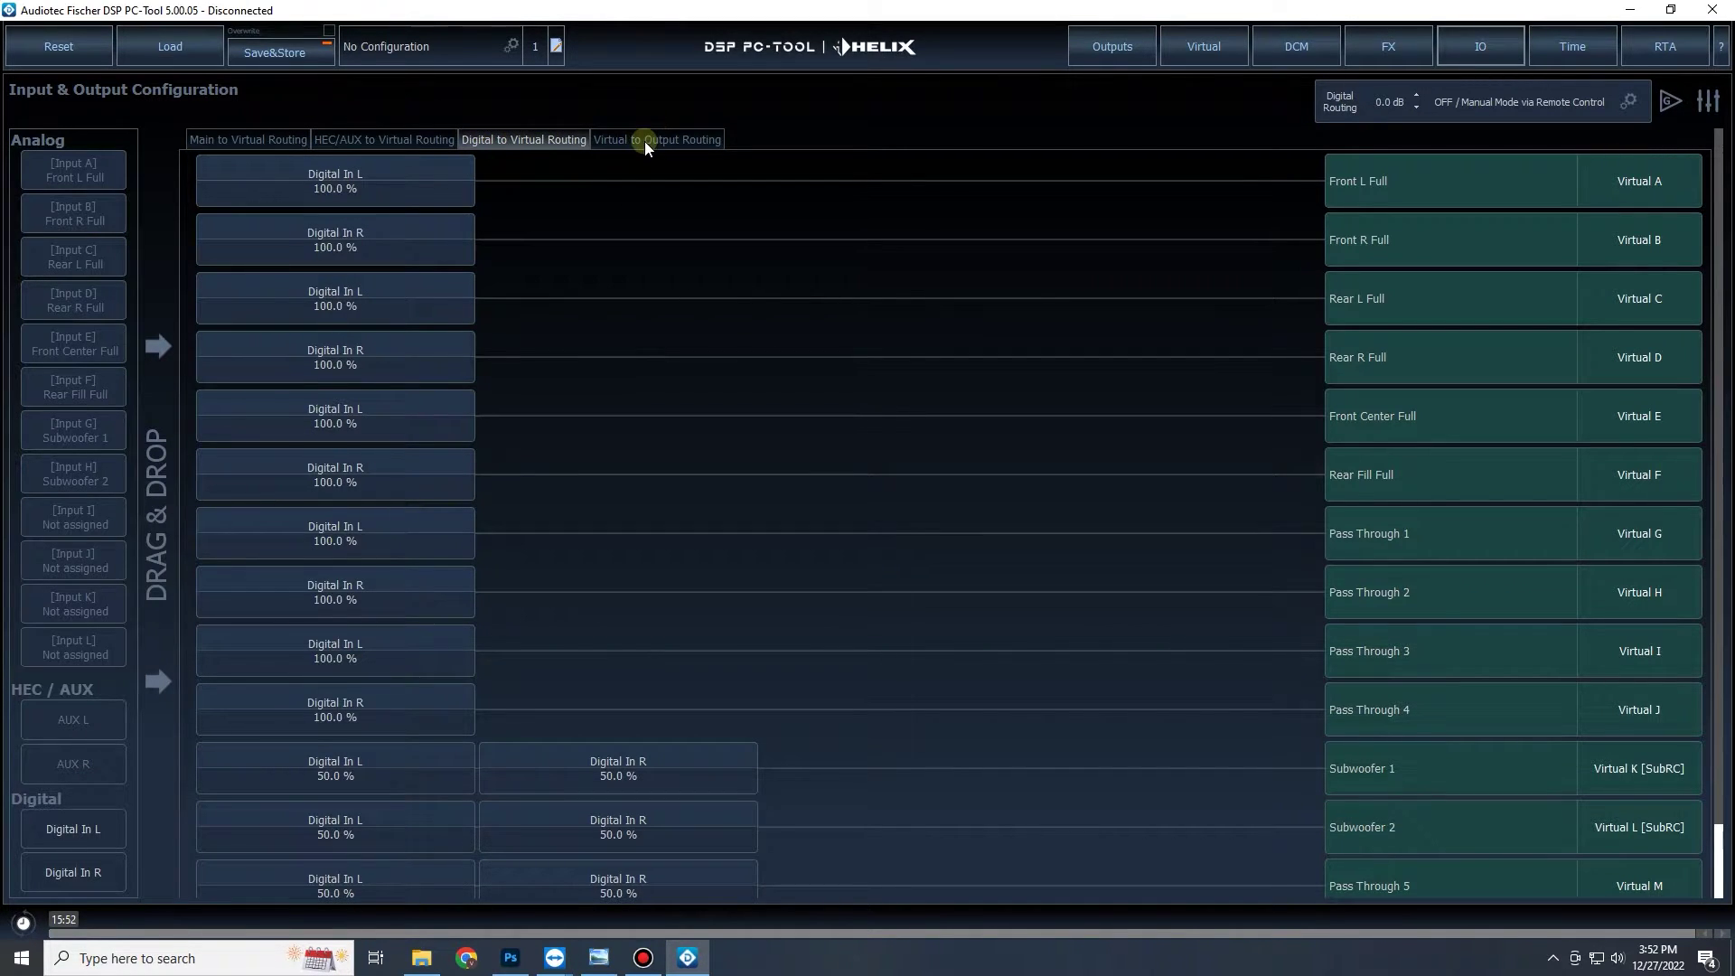
left_click(647, 145)
scroll(909, 533, "down", 1)
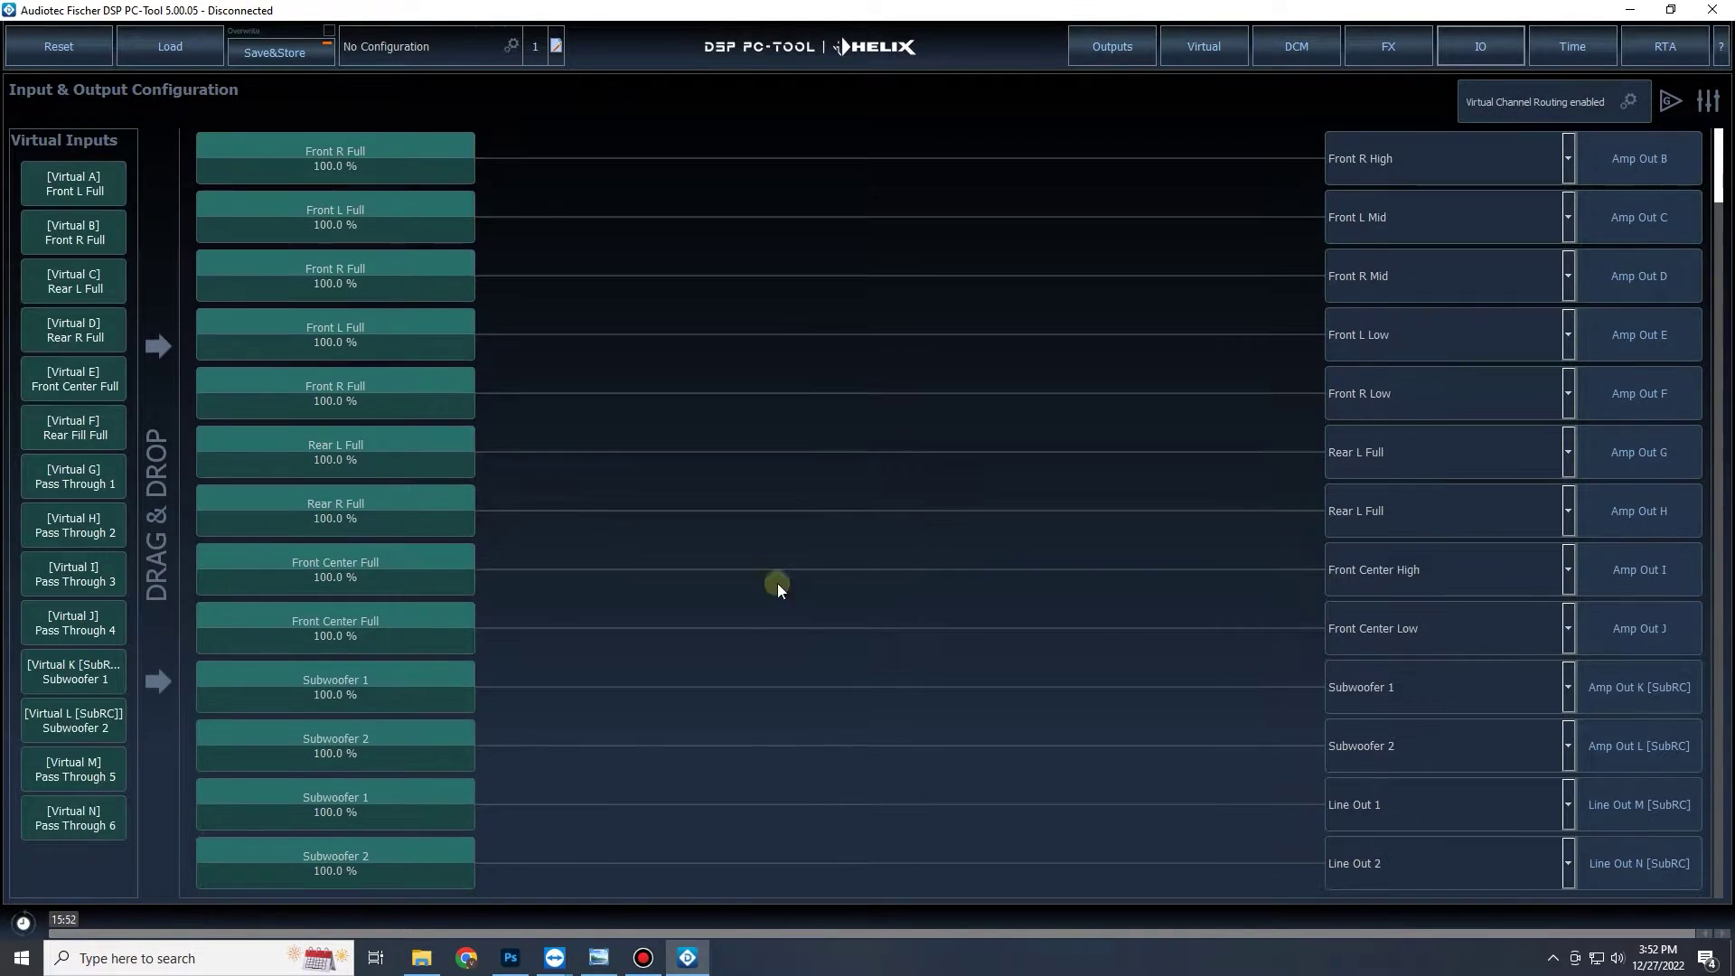
scroll(777, 583, "up", 1)
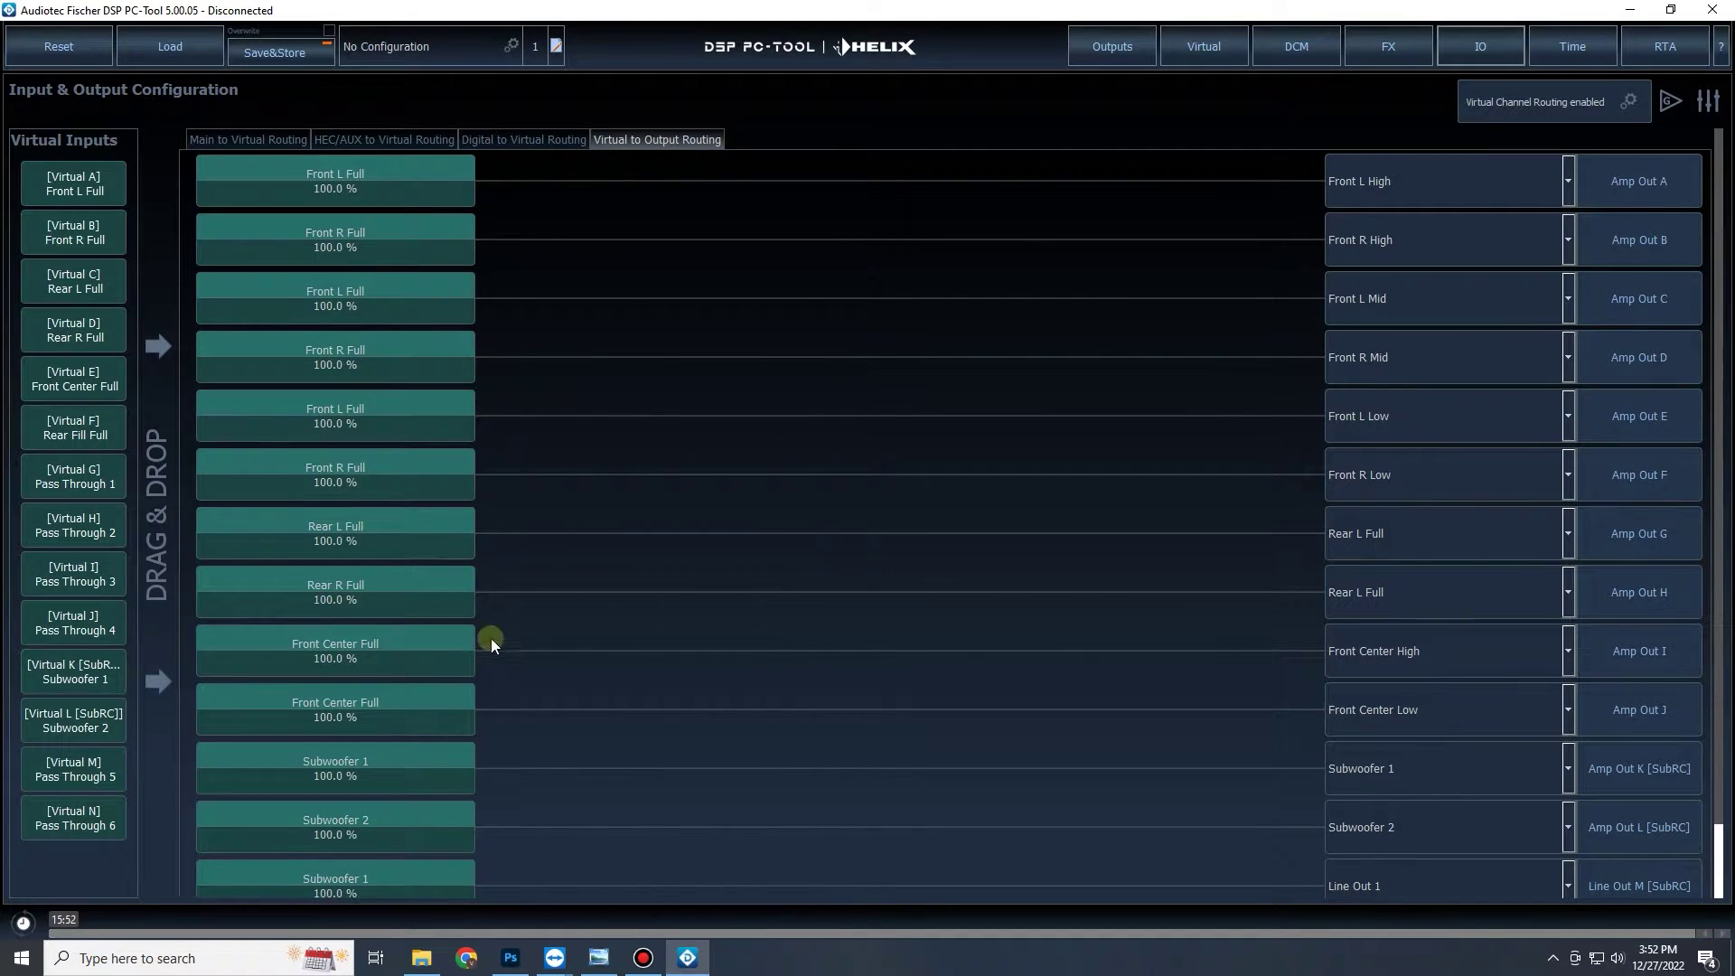
scroll(543, 687, "down", 1)
scroll(555, 696, "up", 1)
Cycle through the Main, HEC/AUX and Digital routing tabs, ending on Virtual to Output Routing.
left_click(241, 141)
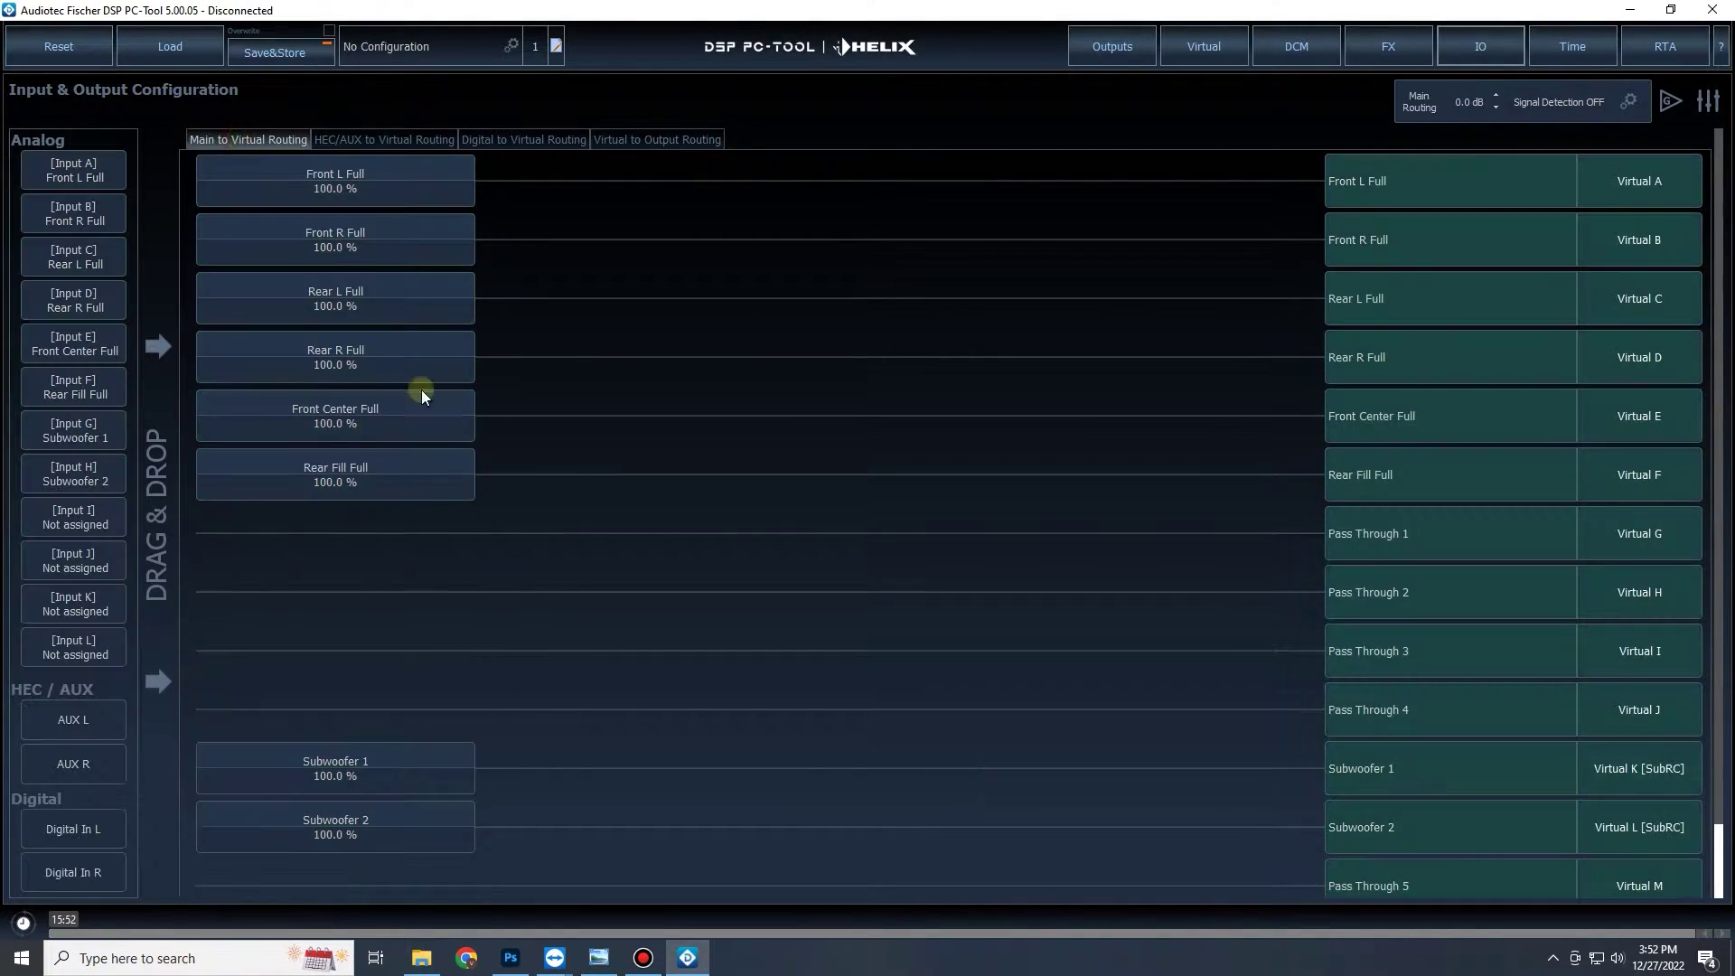
left_click(384, 140)
left_click(472, 140)
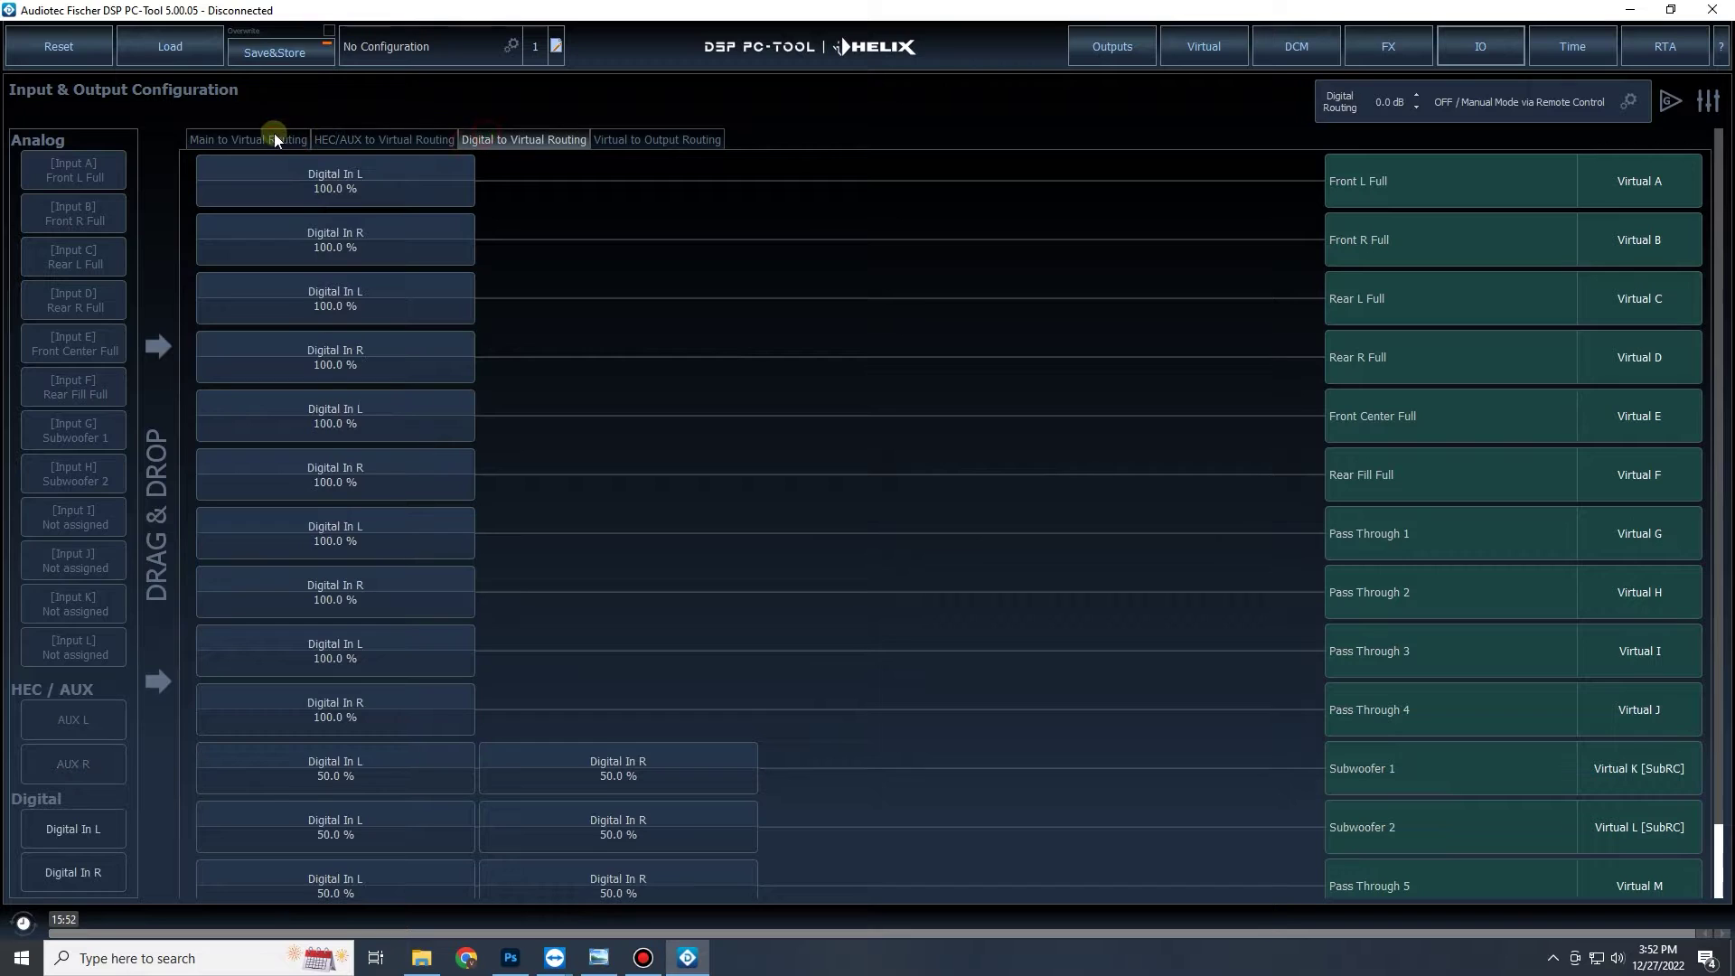
left_click(267, 140)
left_click(643, 140)
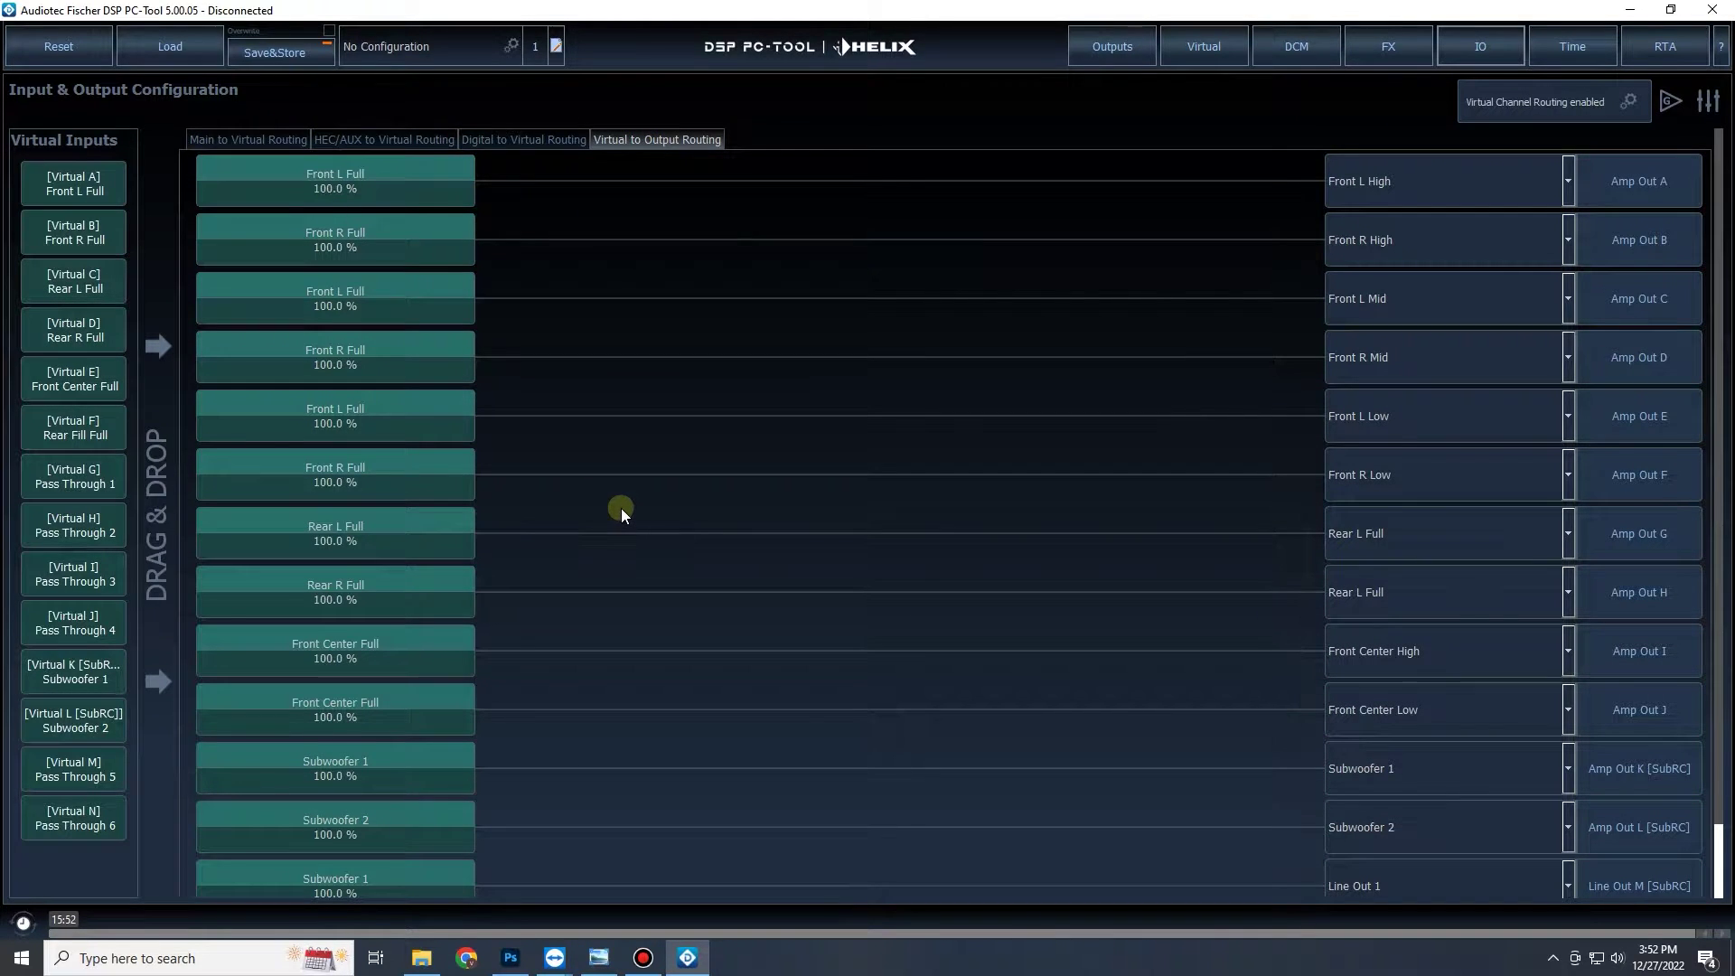
scroll(620, 508, "down", 1)
scroll(611, 551, "up", 1)
scroll(1244, 603, "down", 1)
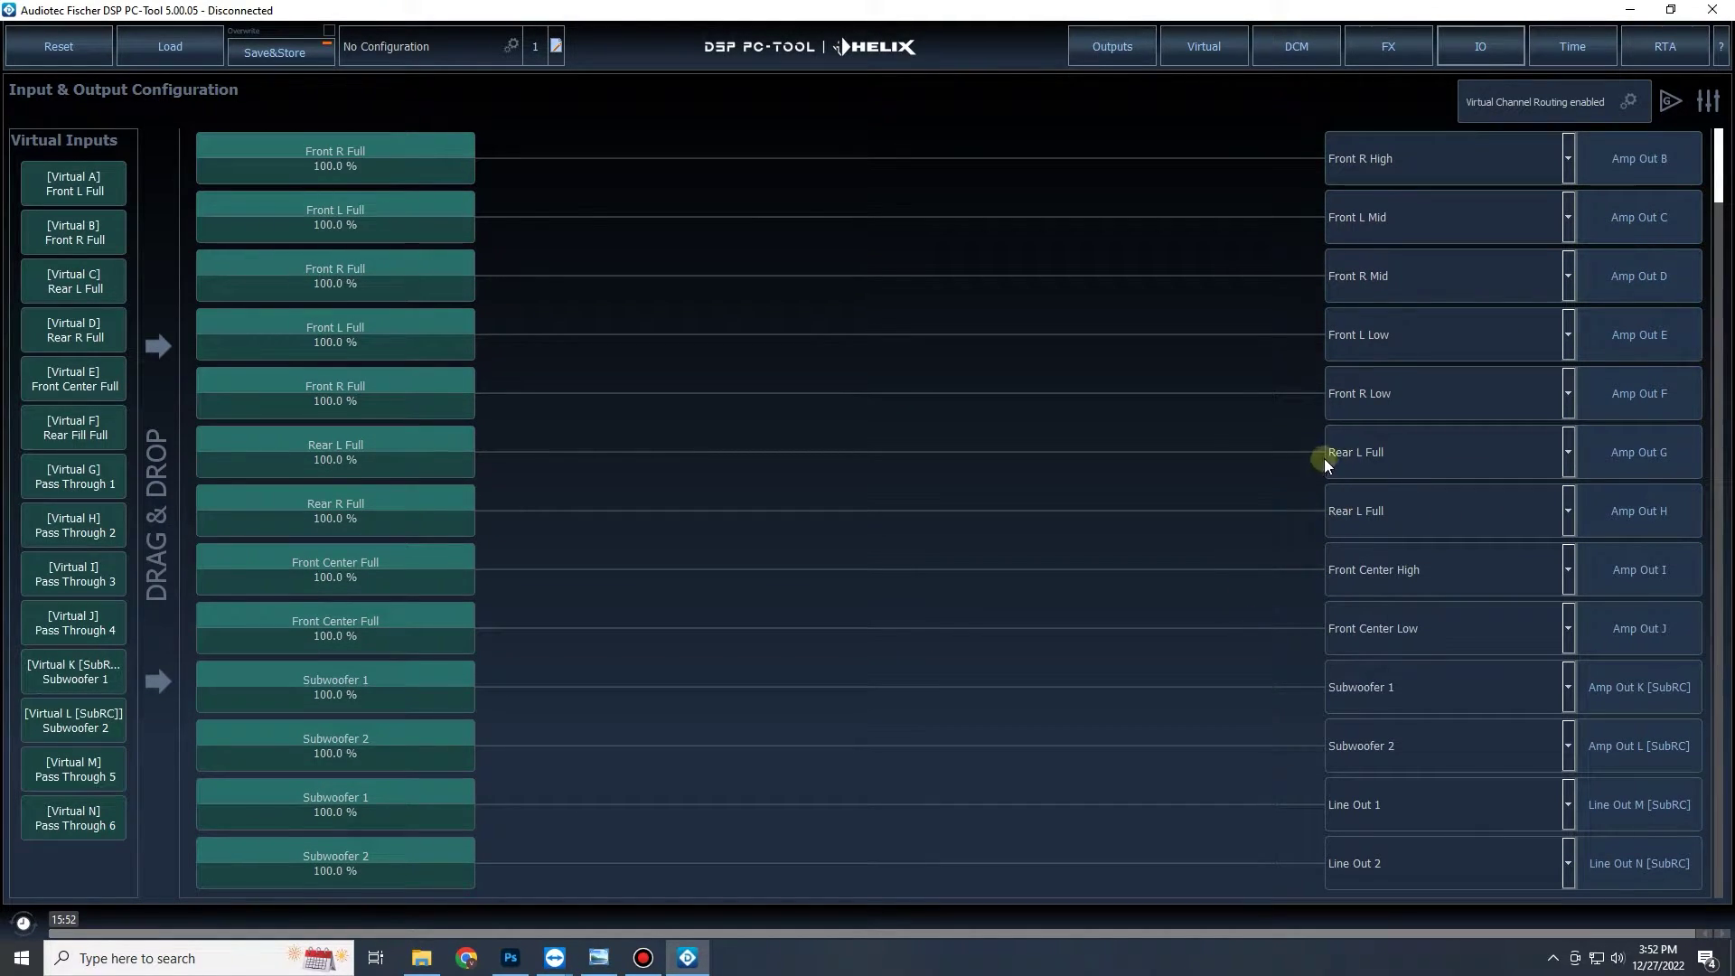
Feed Amp Out H from Rear R Full without loading its preset filters.
left_click(1483, 445)
left_click(1470, 448)
left_click(1407, 509)
left_click(1372, 217)
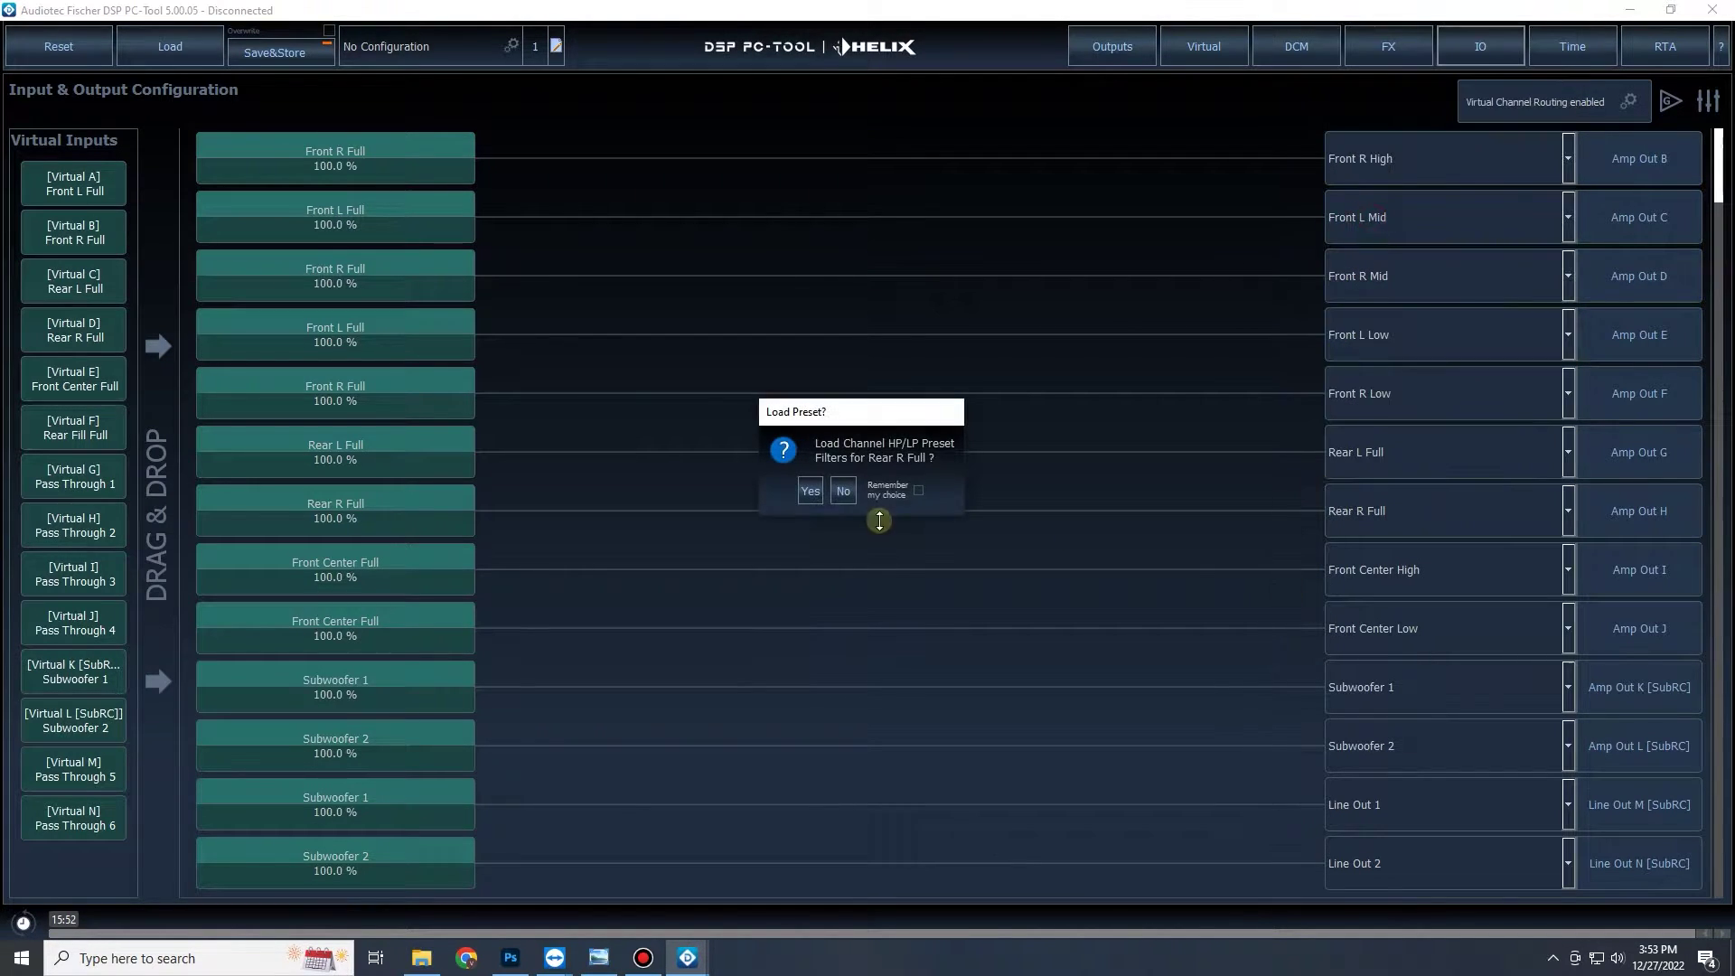
left_click(843, 491)
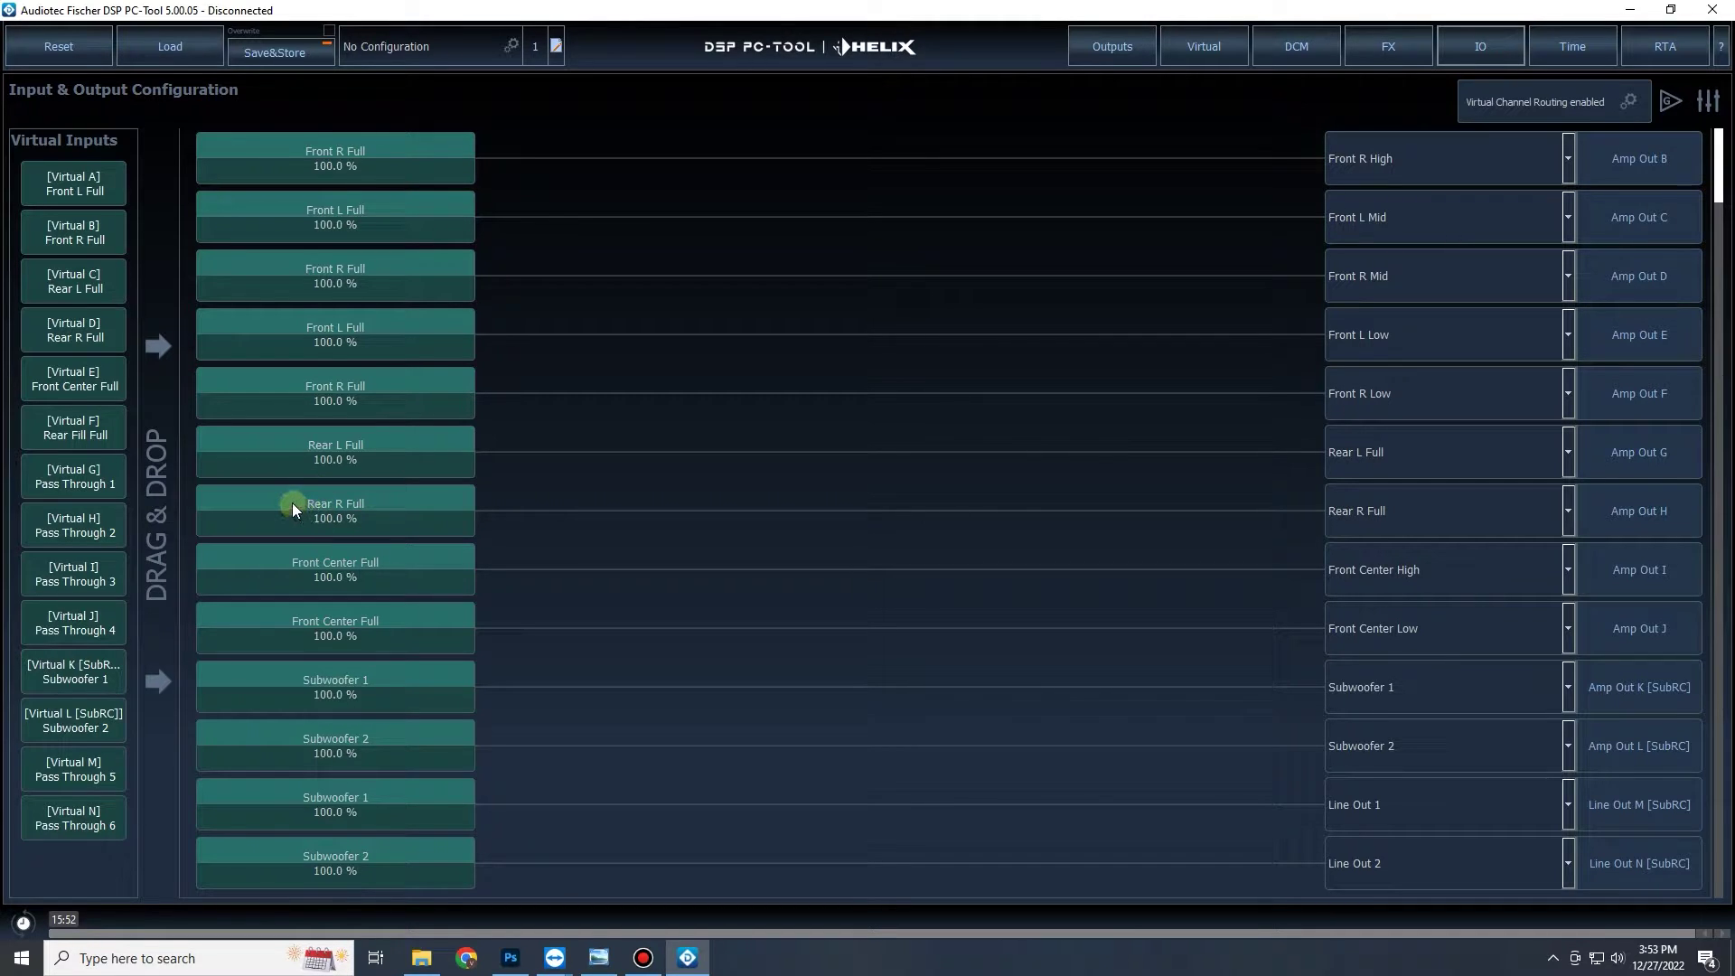
Cross-mix Rear R Full into Amp Out G and Rear L Full into Amp Out H at -50%.
left_click_drag(56, 334, 544, 456)
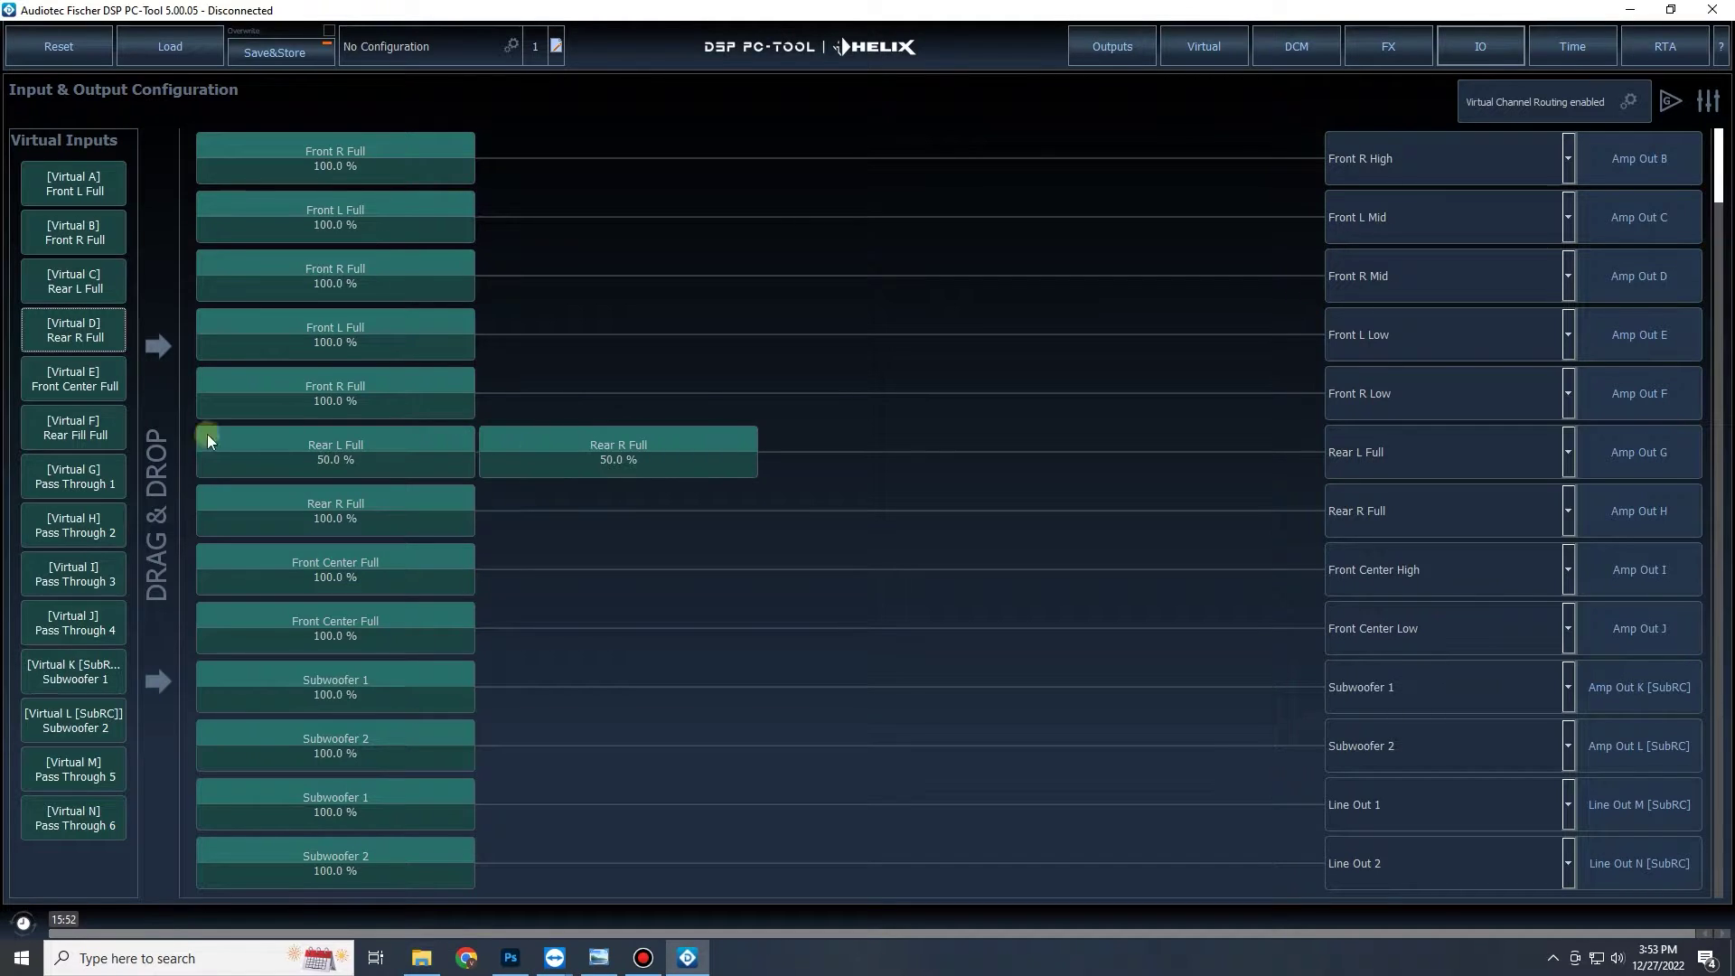
left_click_drag(83, 291, 626, 518)
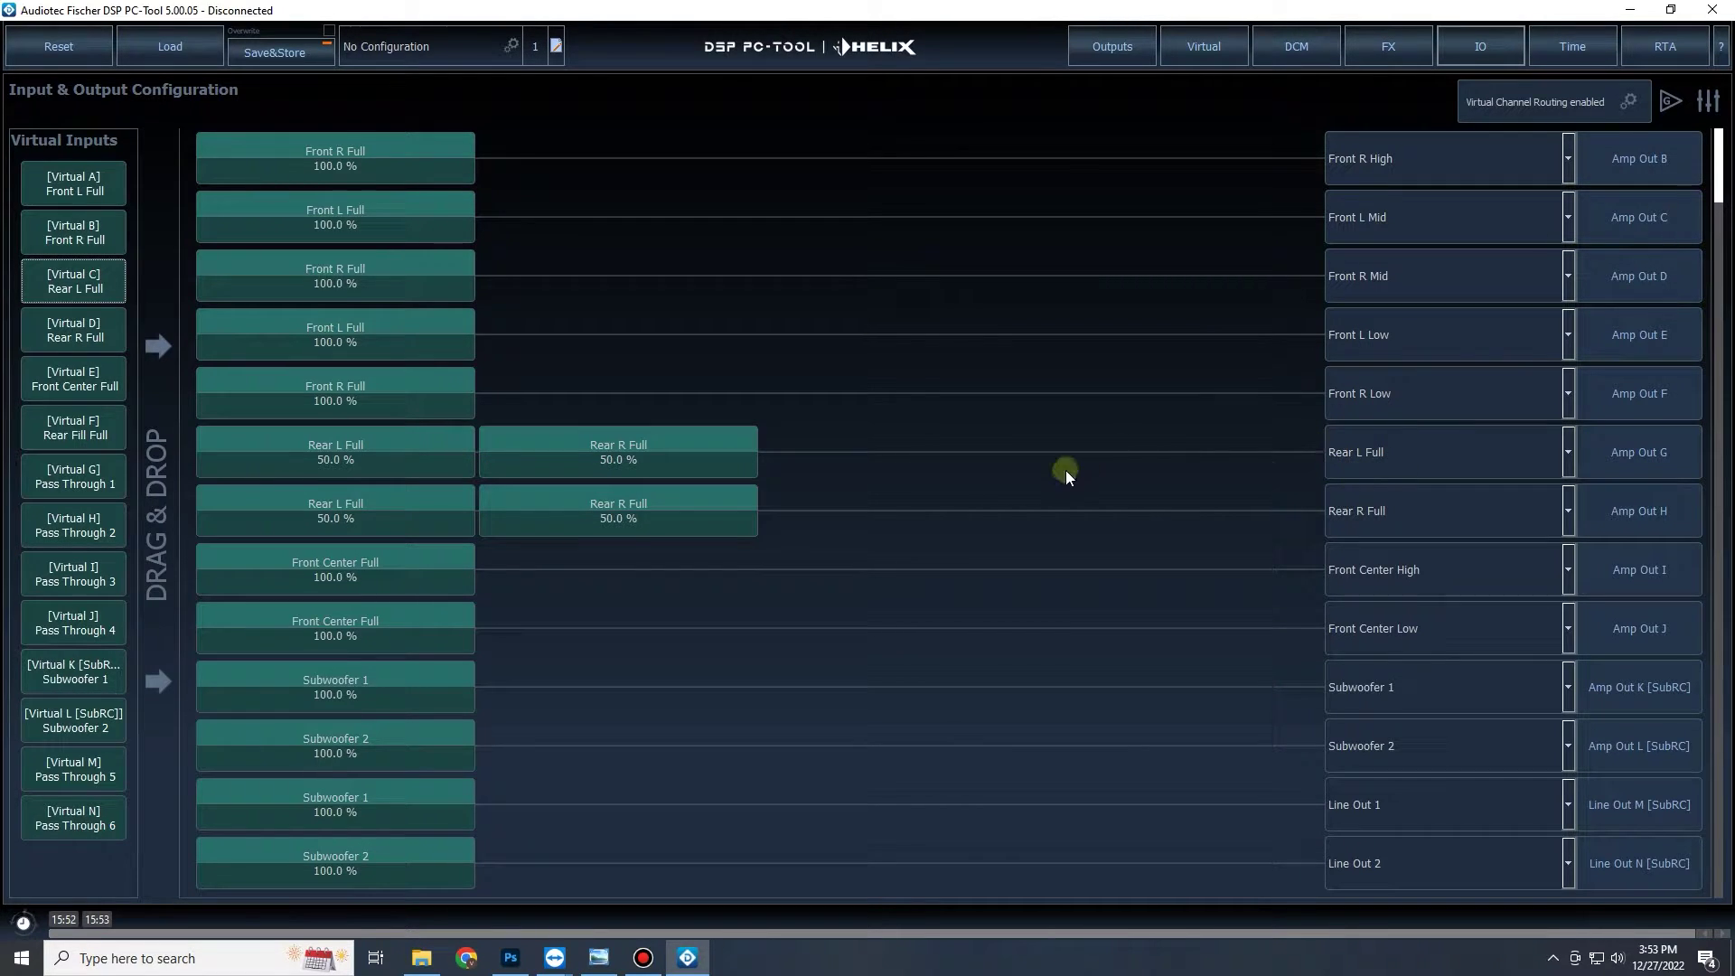
double_click(627, 449)
left_click(799, 479)
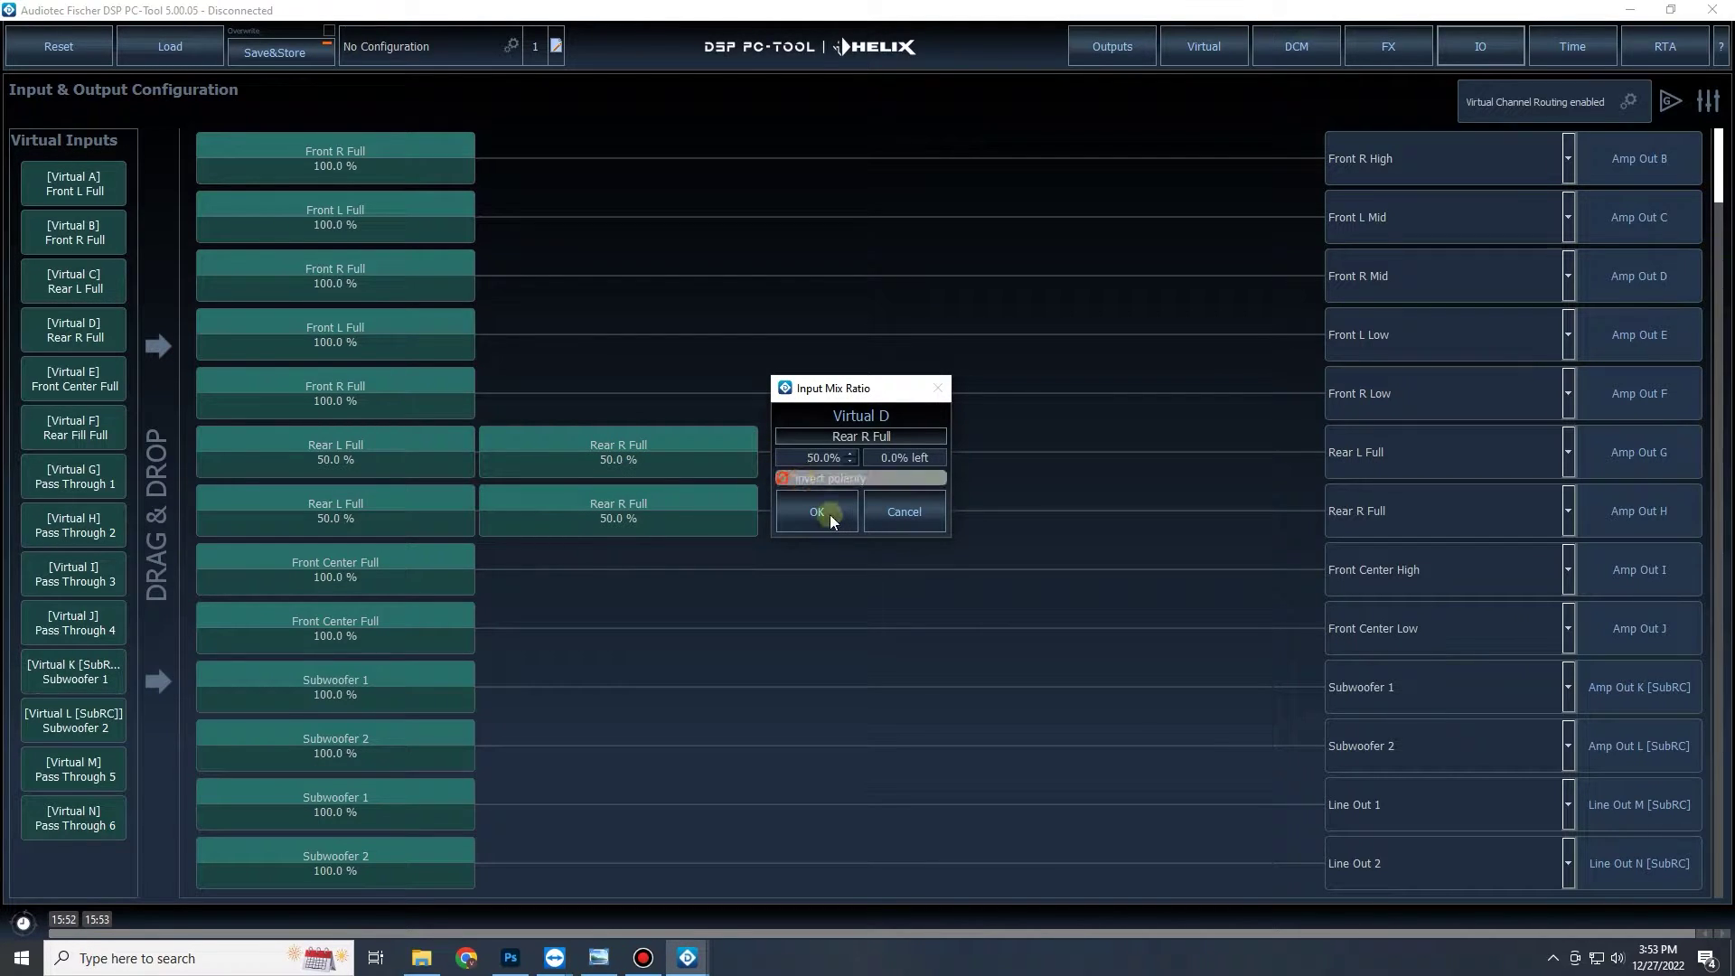
left_click(829, 513)
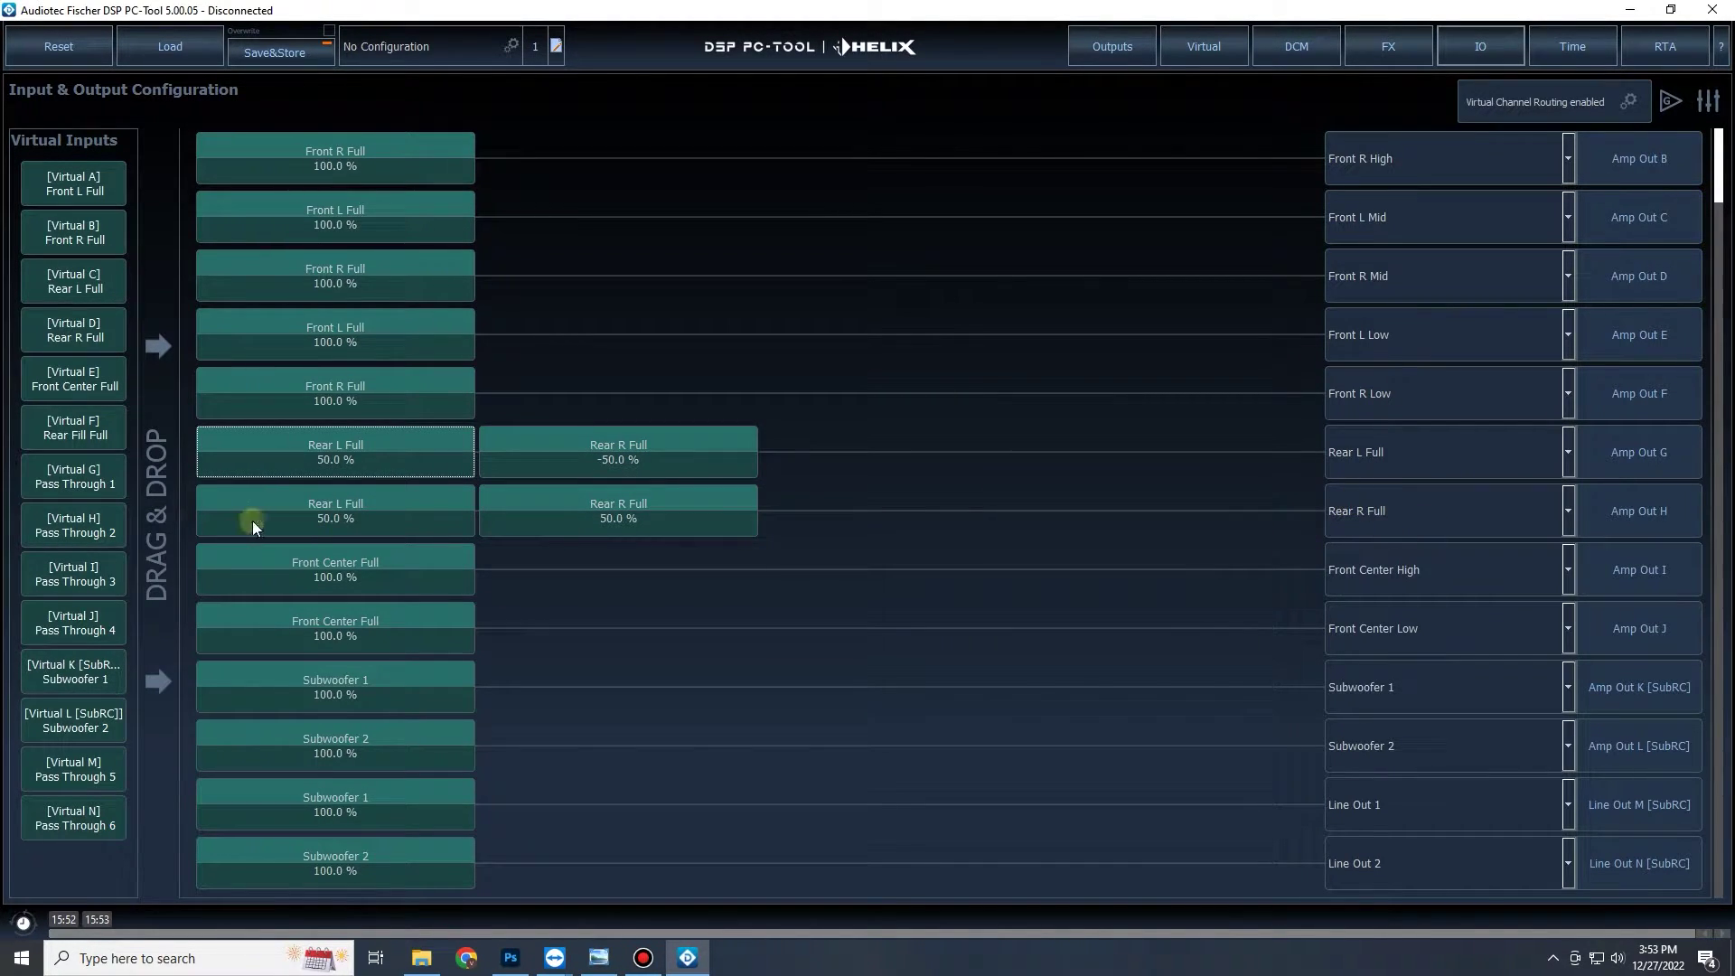
double_click(348, 508)
left_click(797, 479)
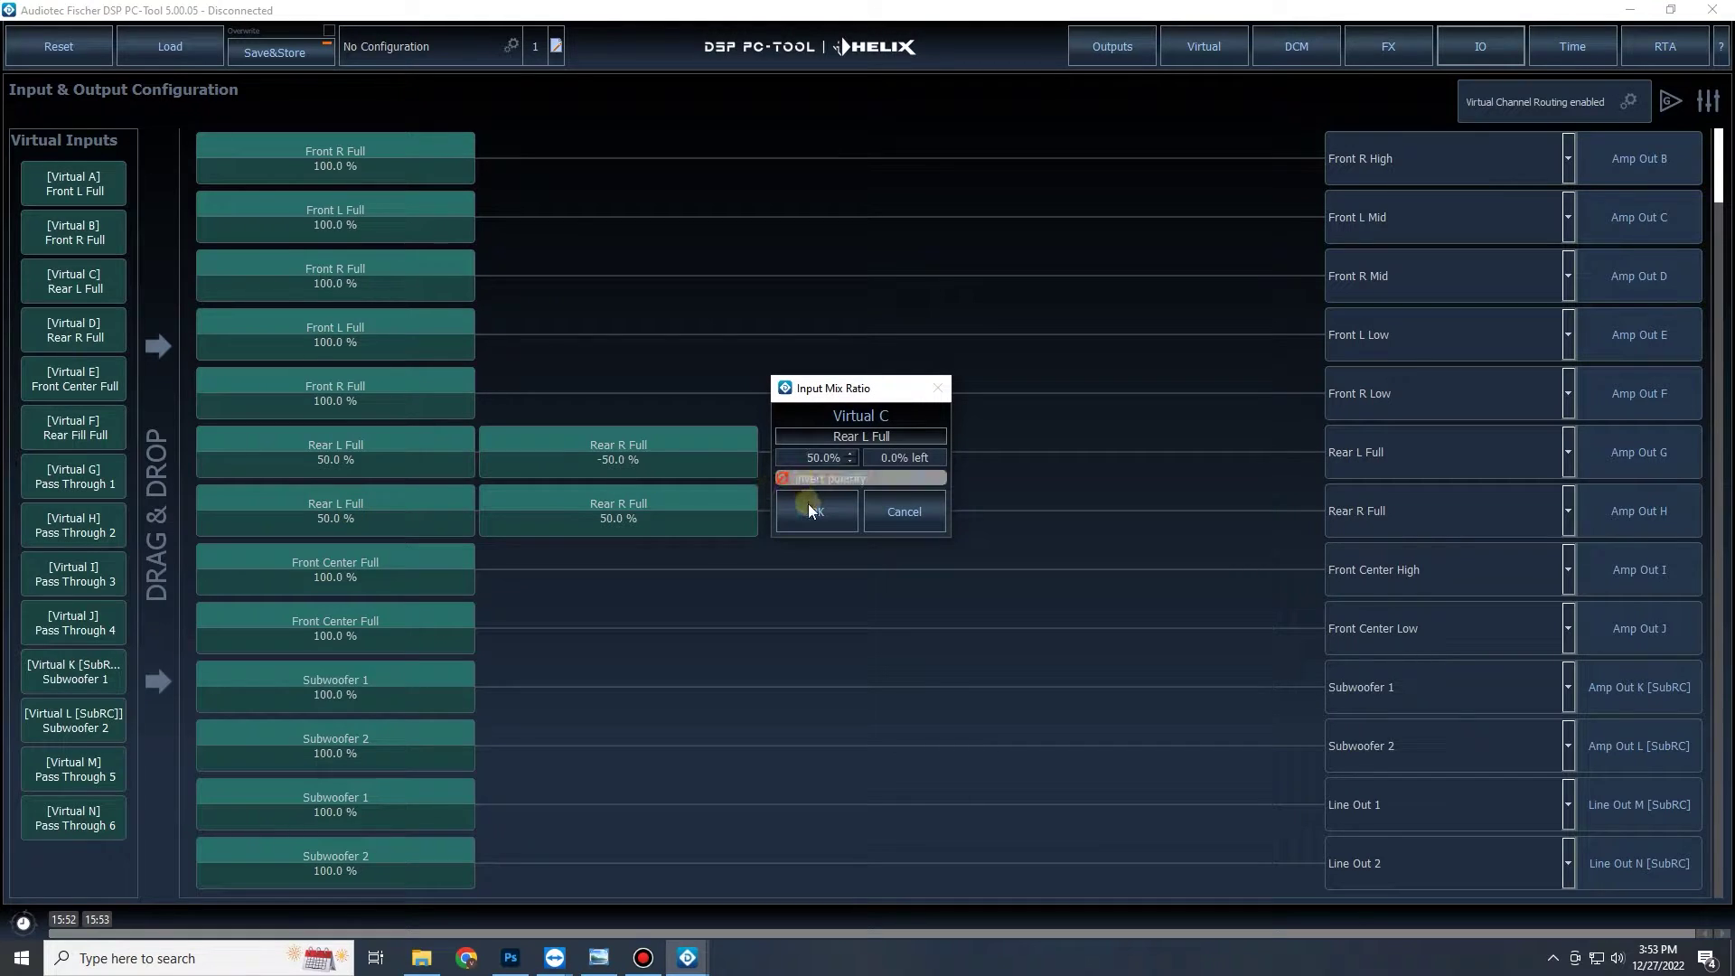
left_click(812, 510)
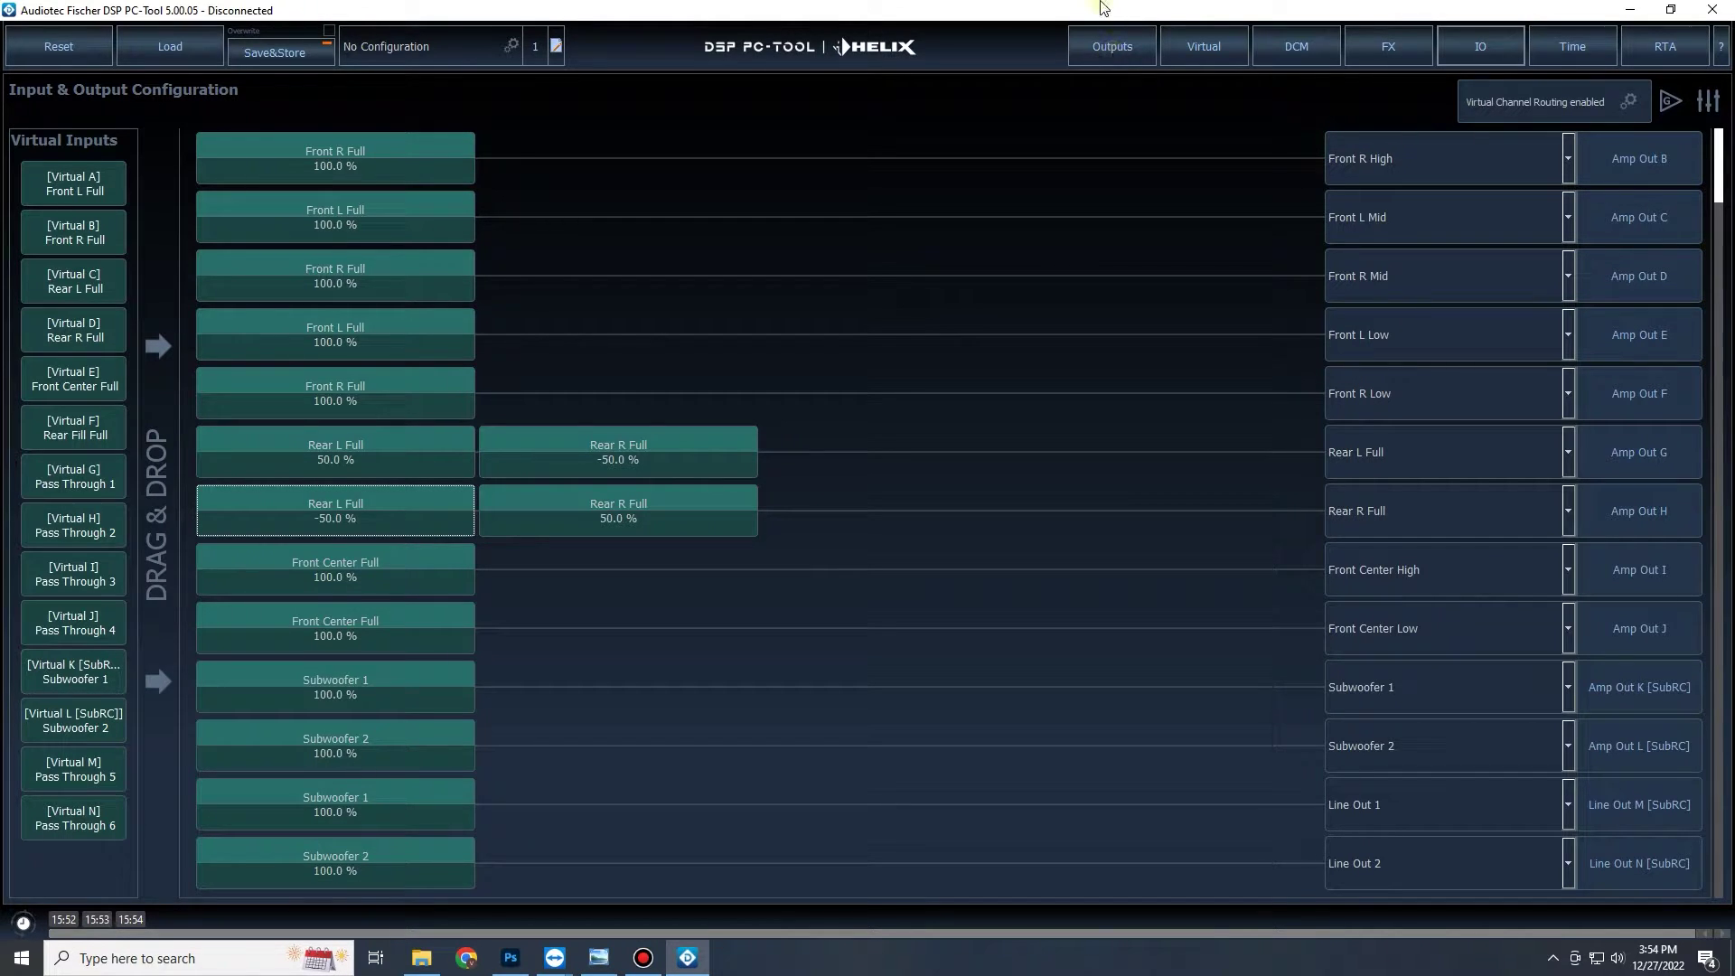
Give Front L Mid a 300 Hz Linkwitz highpass at -24 dB/Oct.
left_click(1140, 44)
left_click(939, 110)
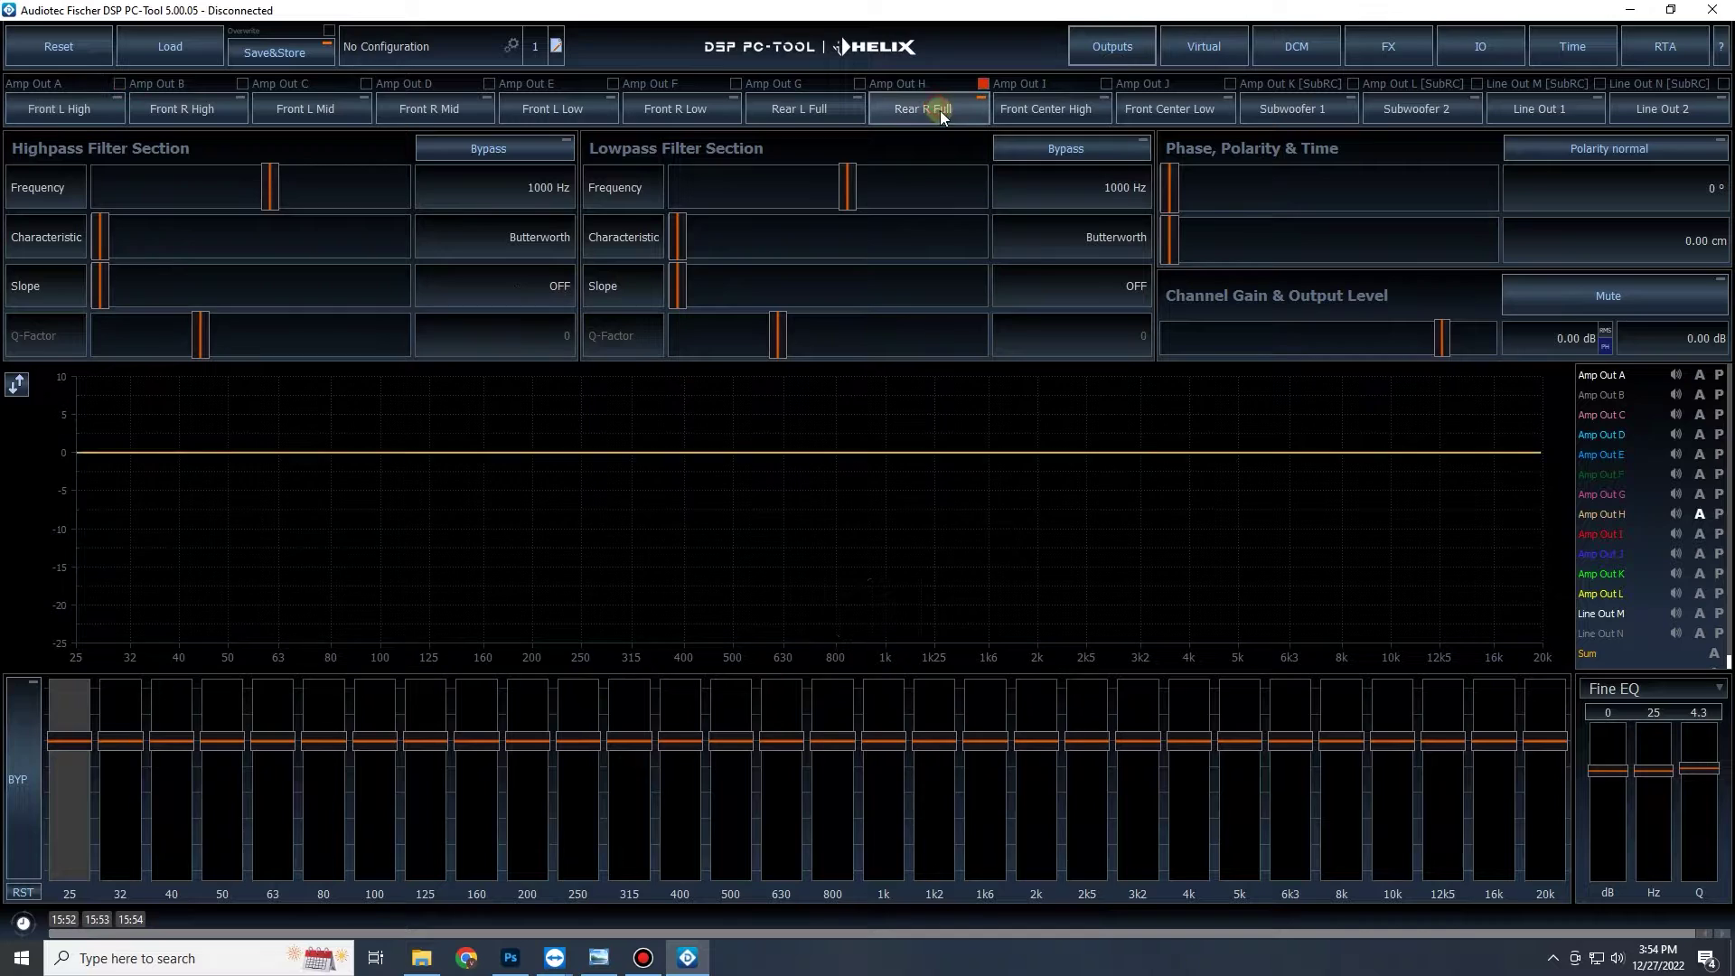
left_click(365, 104)
left_click(515, 187)
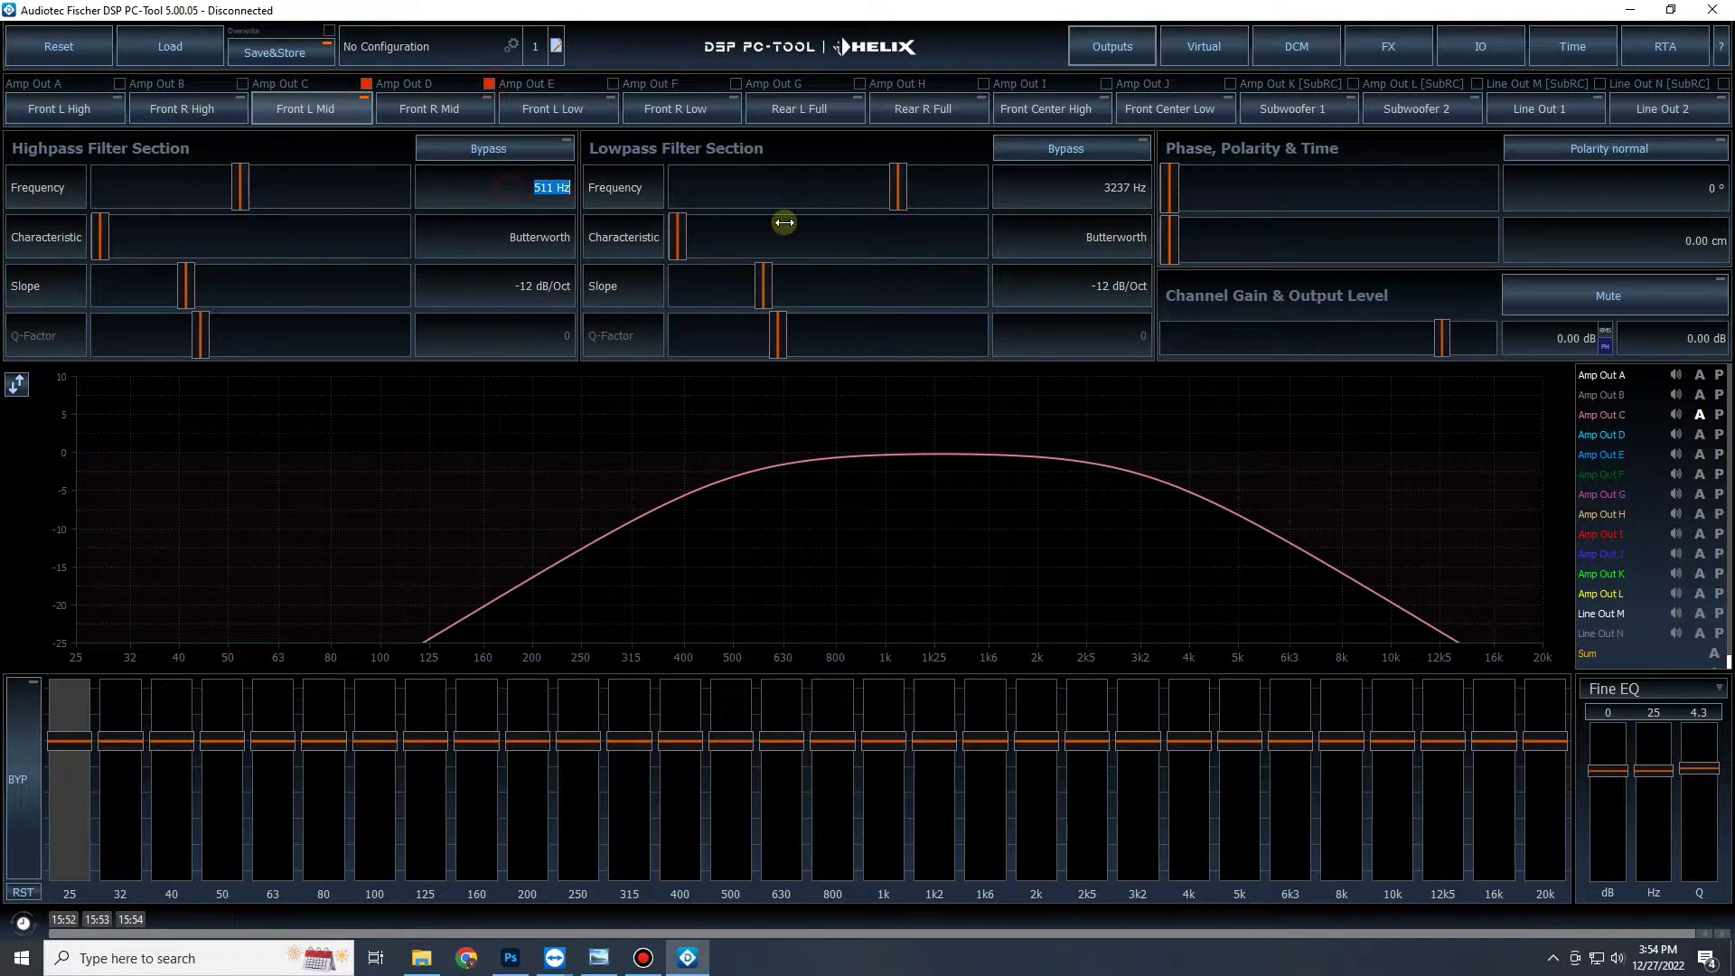
type("300")
key("Return")
key("Tab")
key("Right")
key("Right")
key("Right")
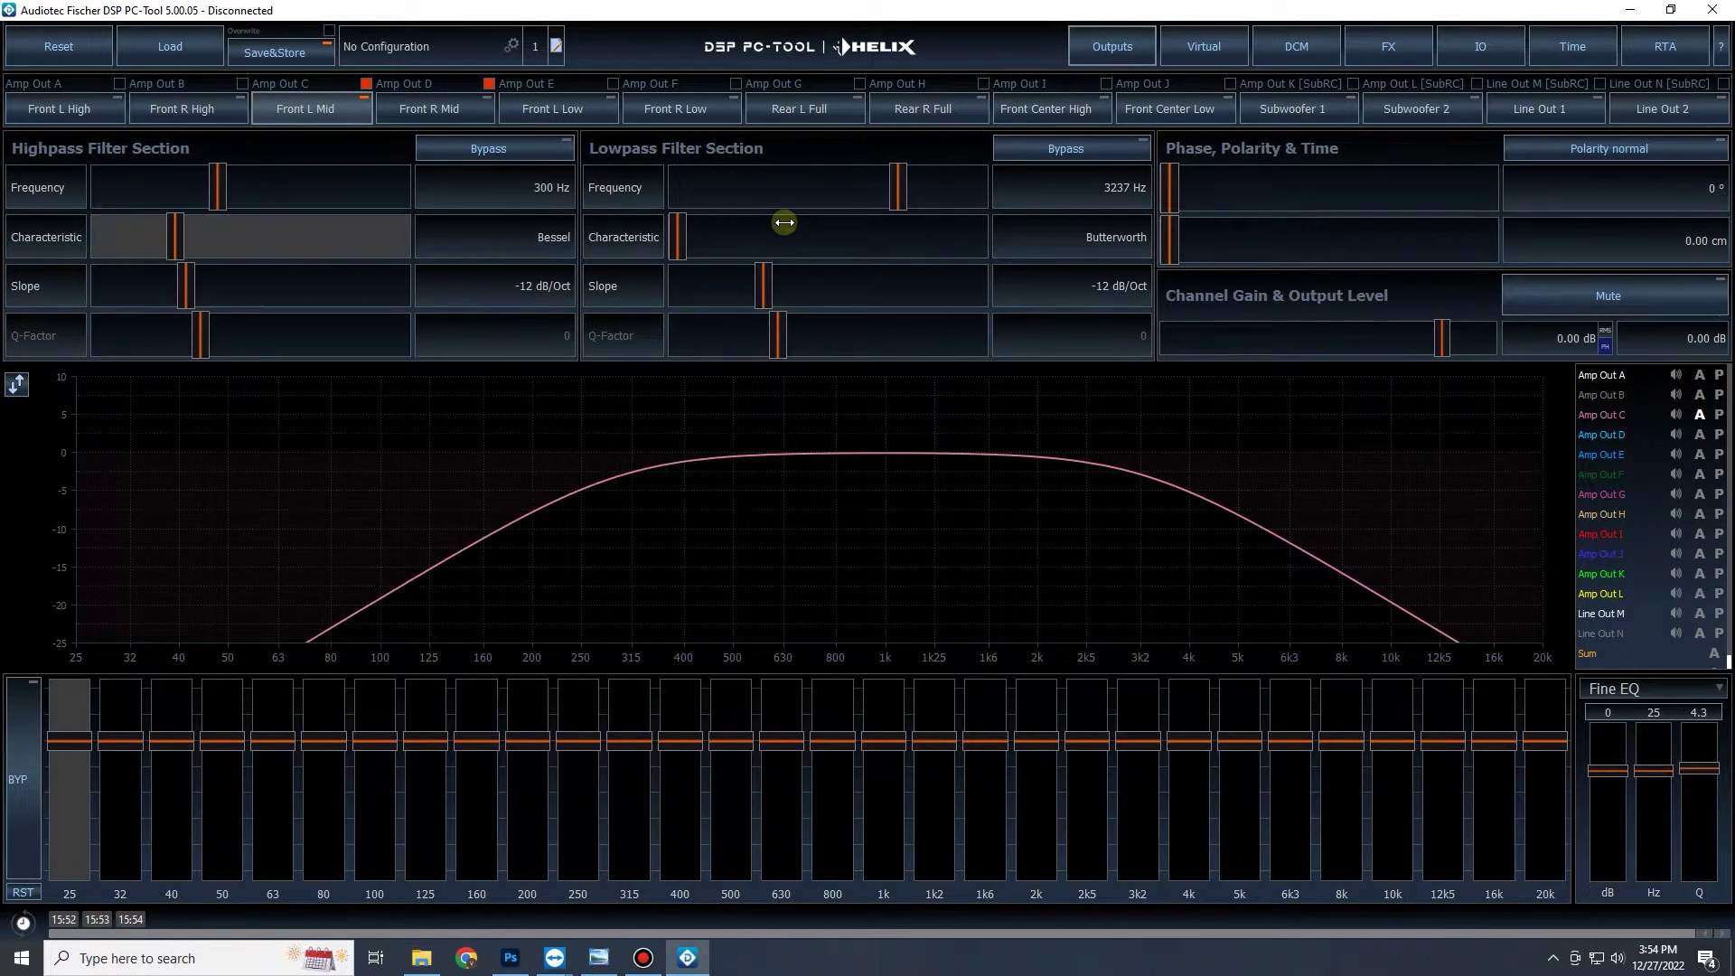
key("Tab")
key("Right")
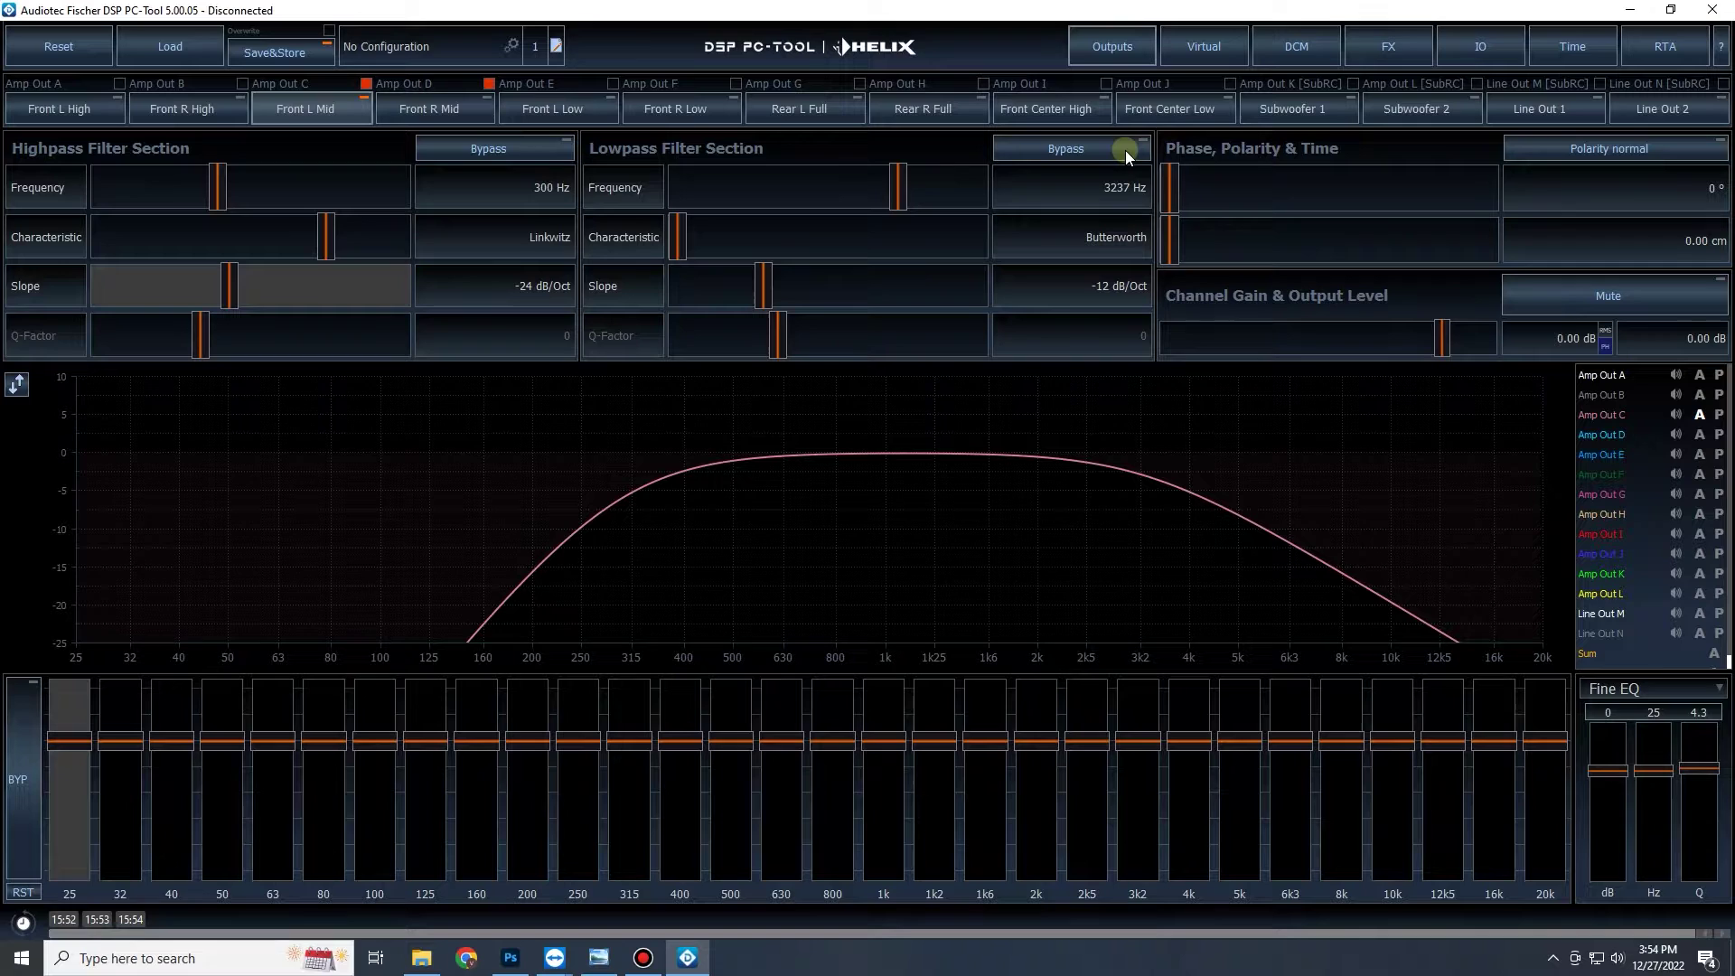
Set the Front L Mid lowpass to 3500 Hz, Linkwitz, -24 dB/Oct.
left_click(1076, 187)
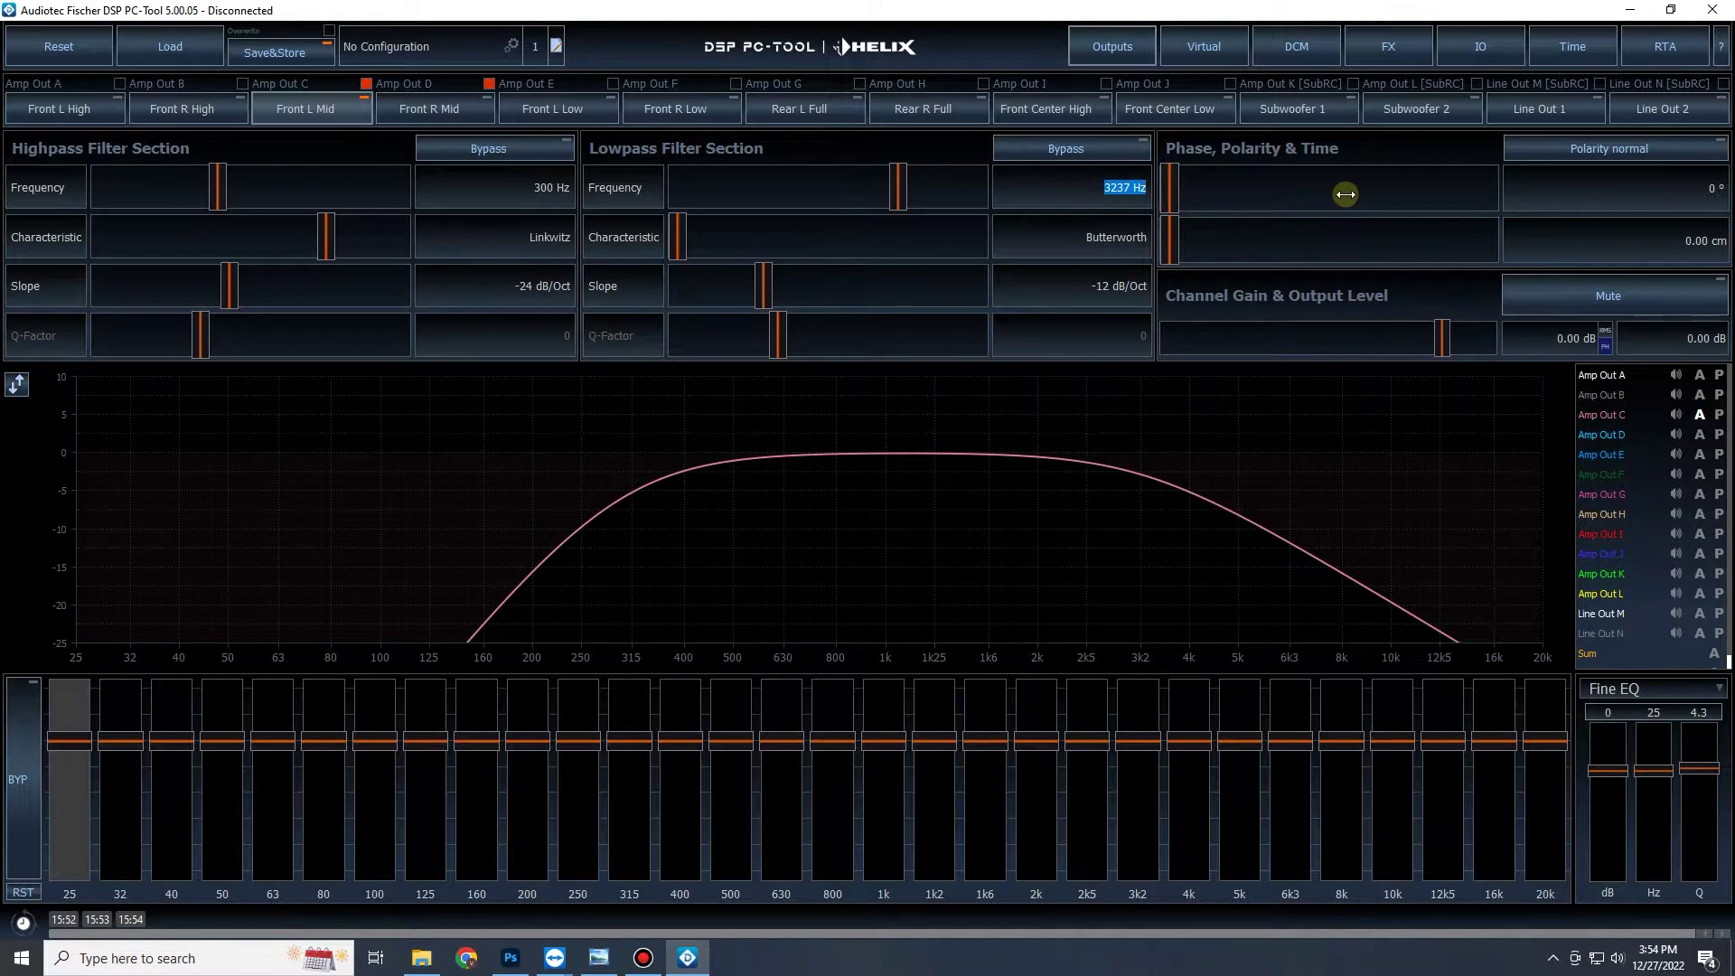
type("3500")
key("Return")
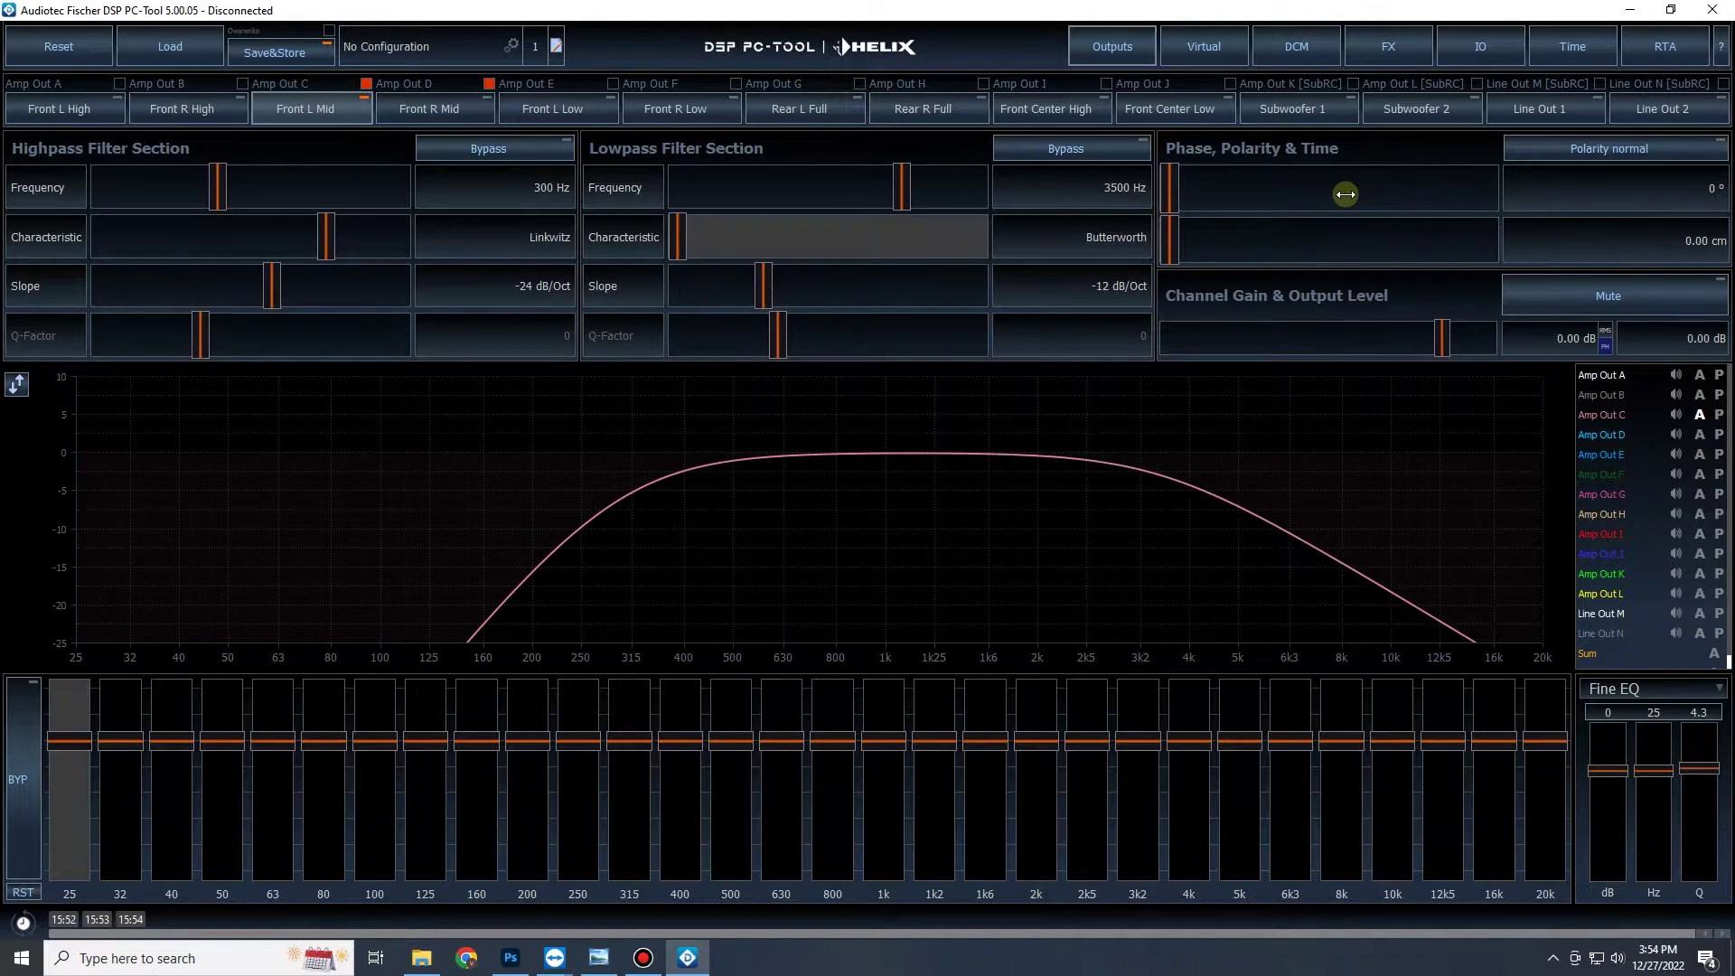
key("Up")
key("Return")
key("Up")
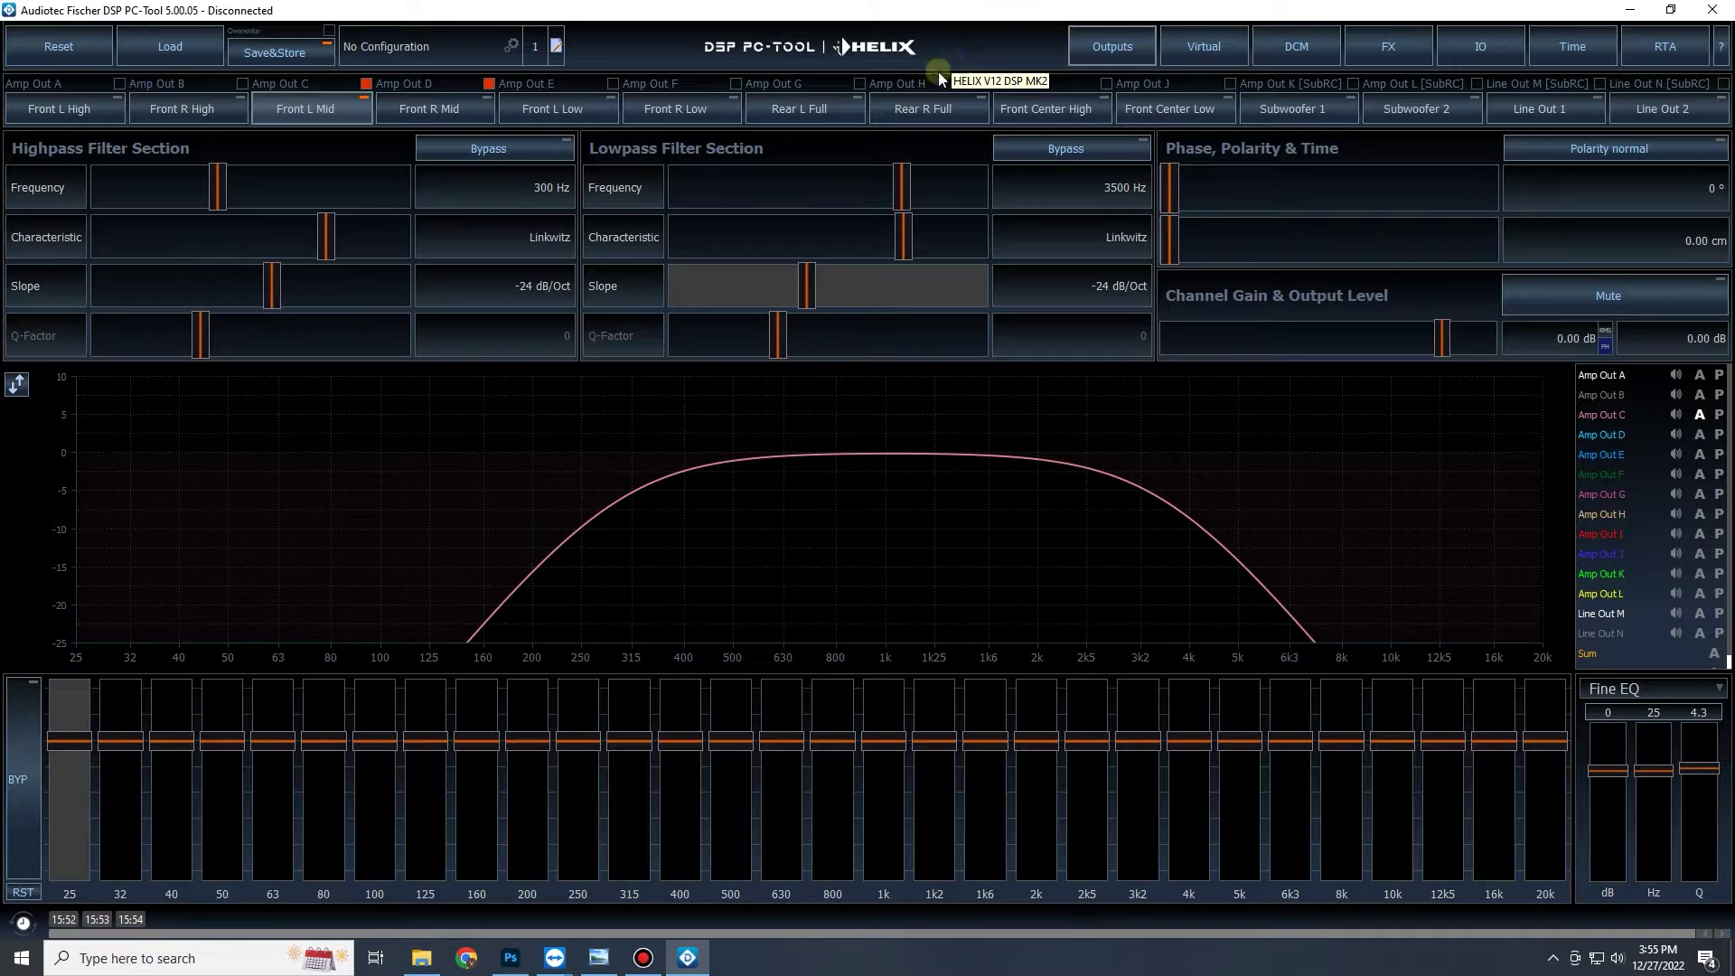
left_click(947, 109)
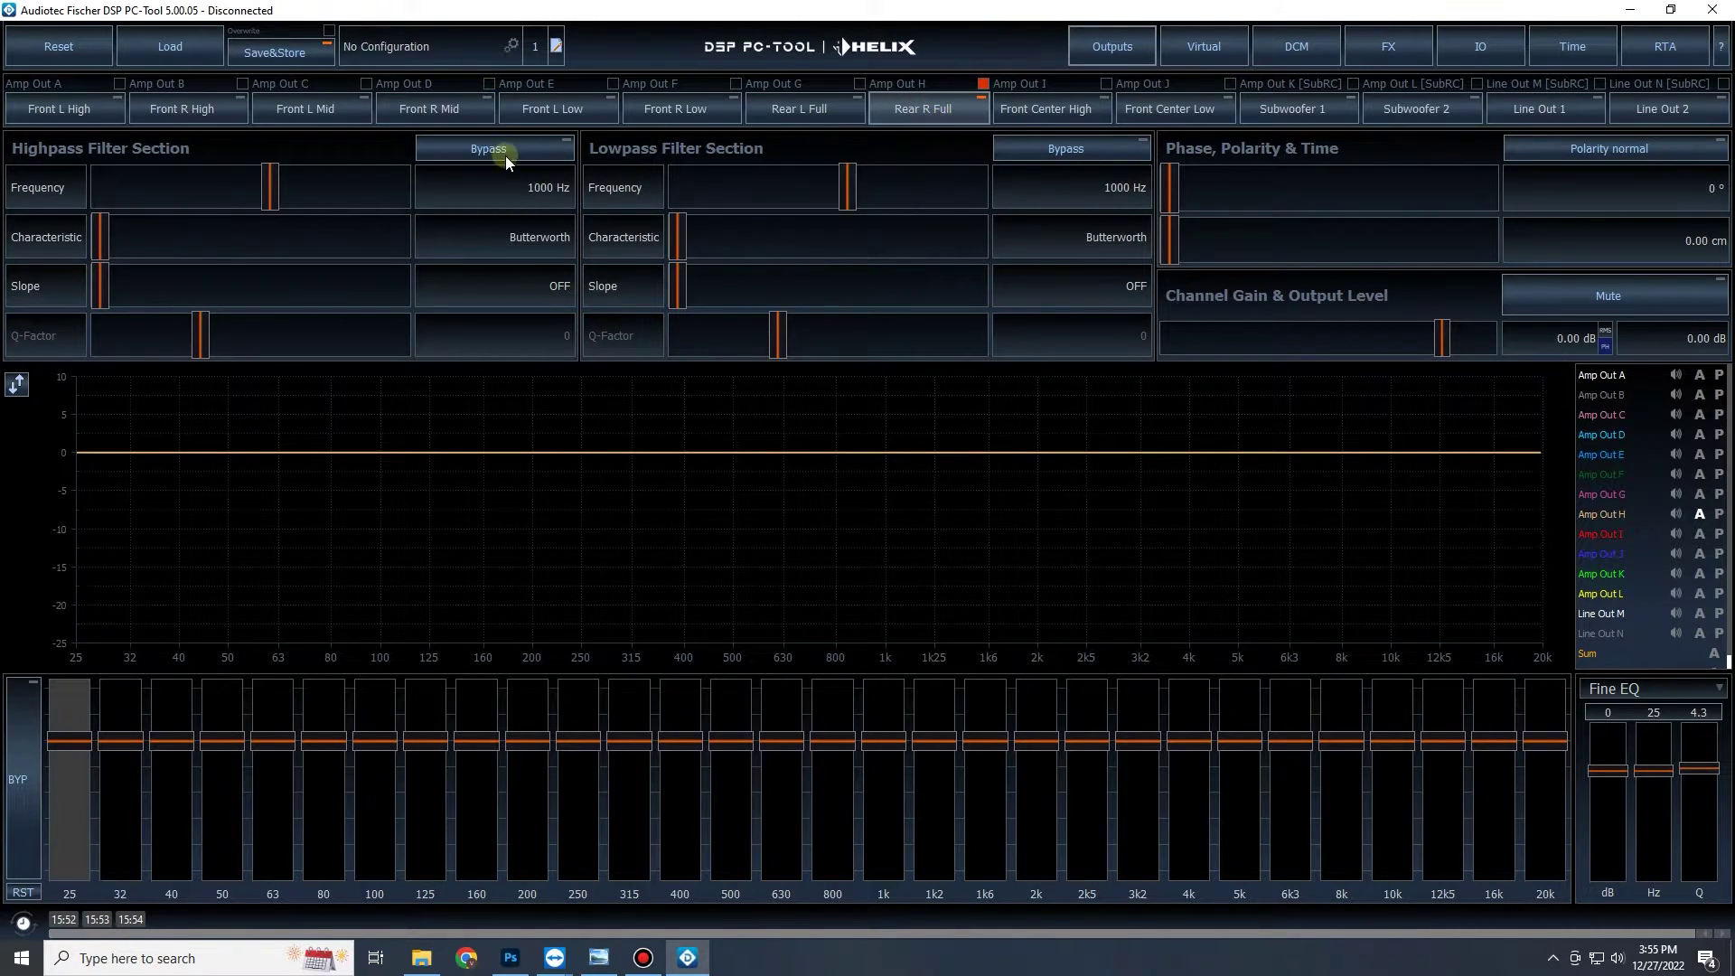
Link the rear left output with Rear R Full, checking Front R Mid's filters for reference.
left_click(860, 84)
left_click(526, 186)
left_click(427, 109)
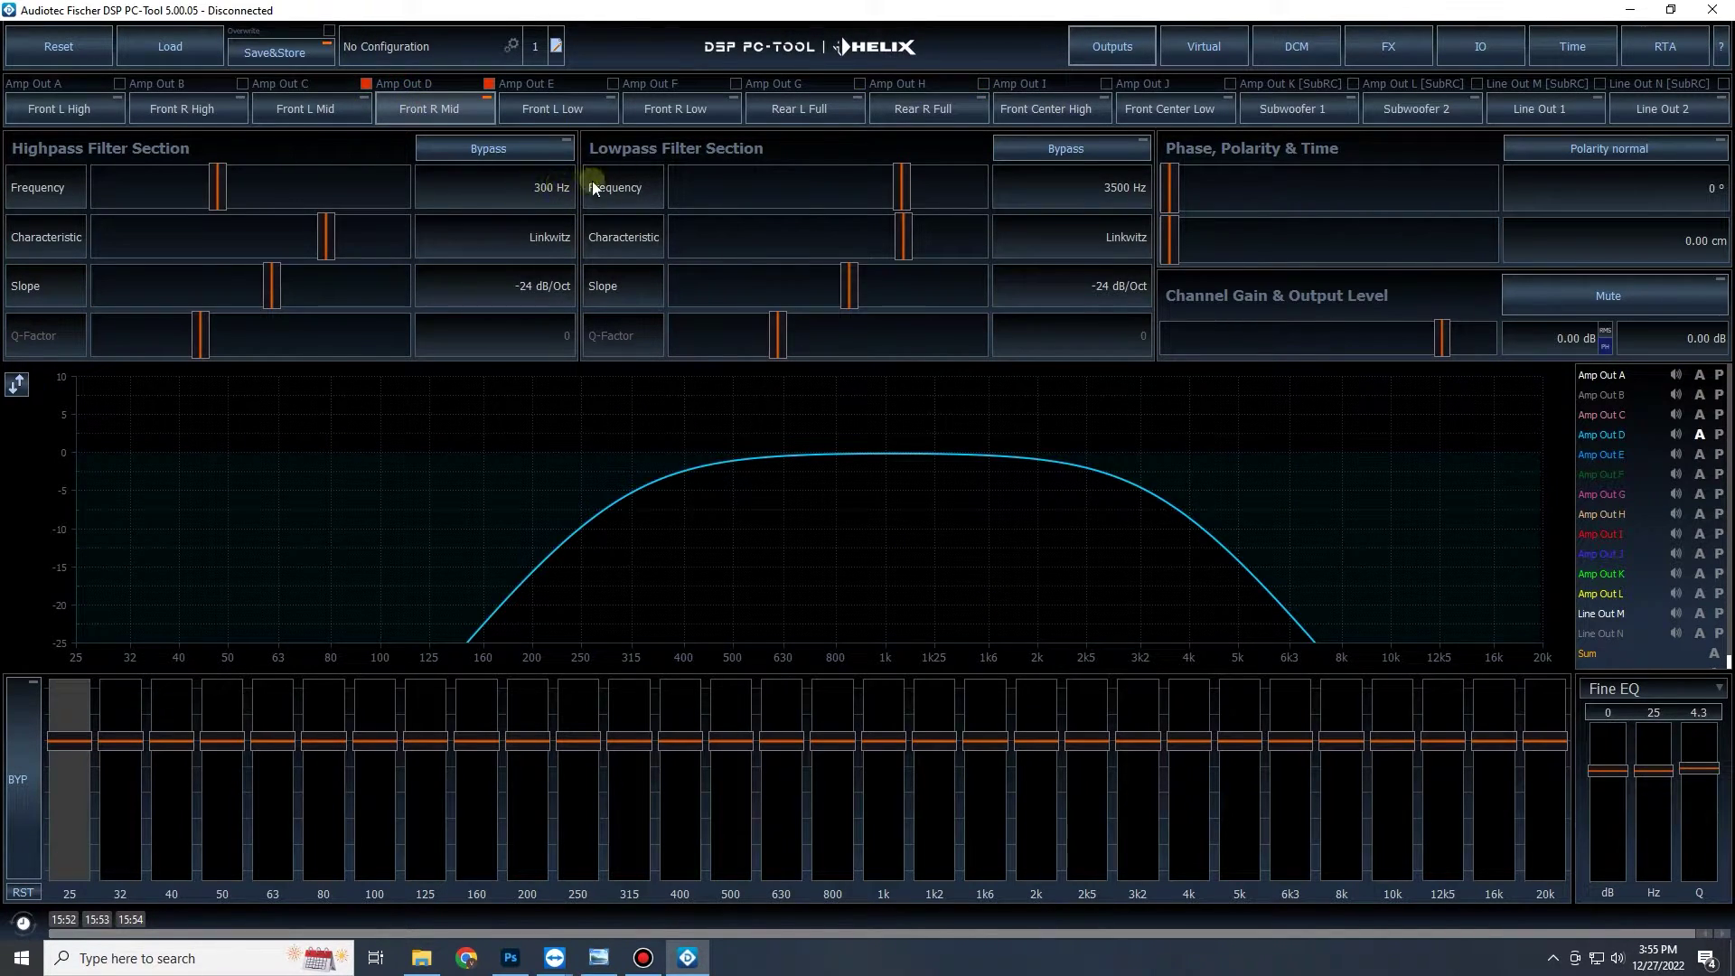
left_click(956, 111)
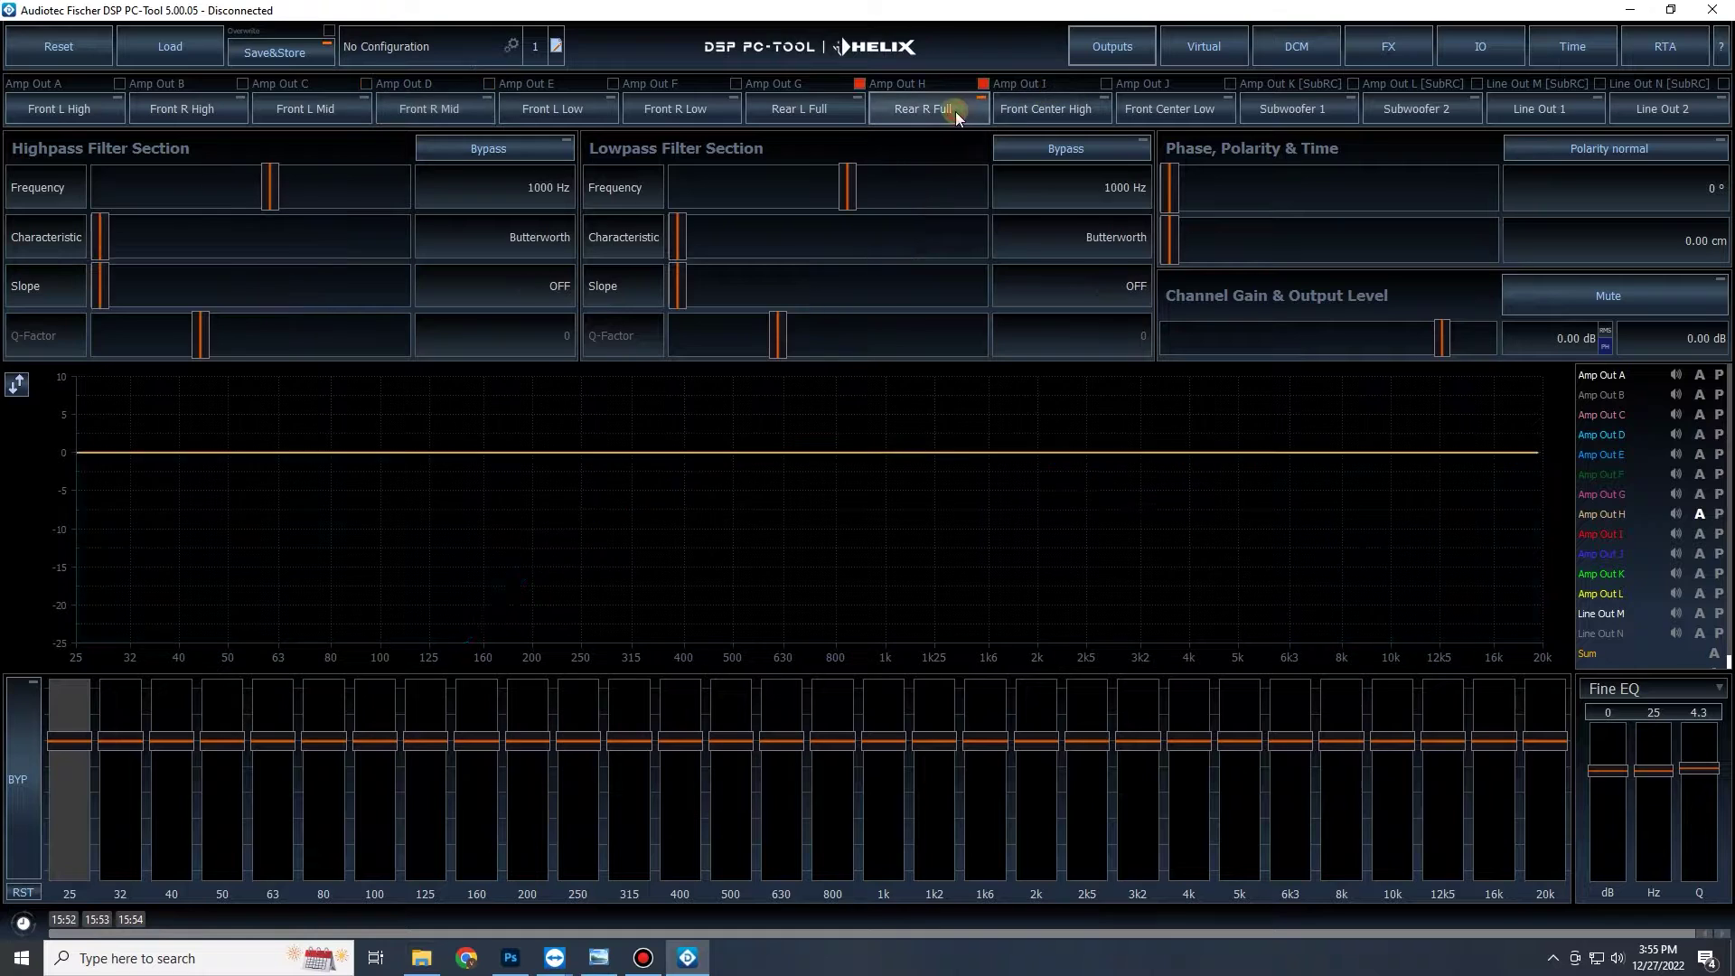
Give Rear R Full a 300 Hz Linkwitz highpass at -24 dB/Oct.
left_click(434, 182)
key("Delete")
key("Delete")
key("Delete")
key("Delete")
type("300")
key("Tab")
key("Right")
key("Right")
key("Tab")
key("Right")
key("Right")
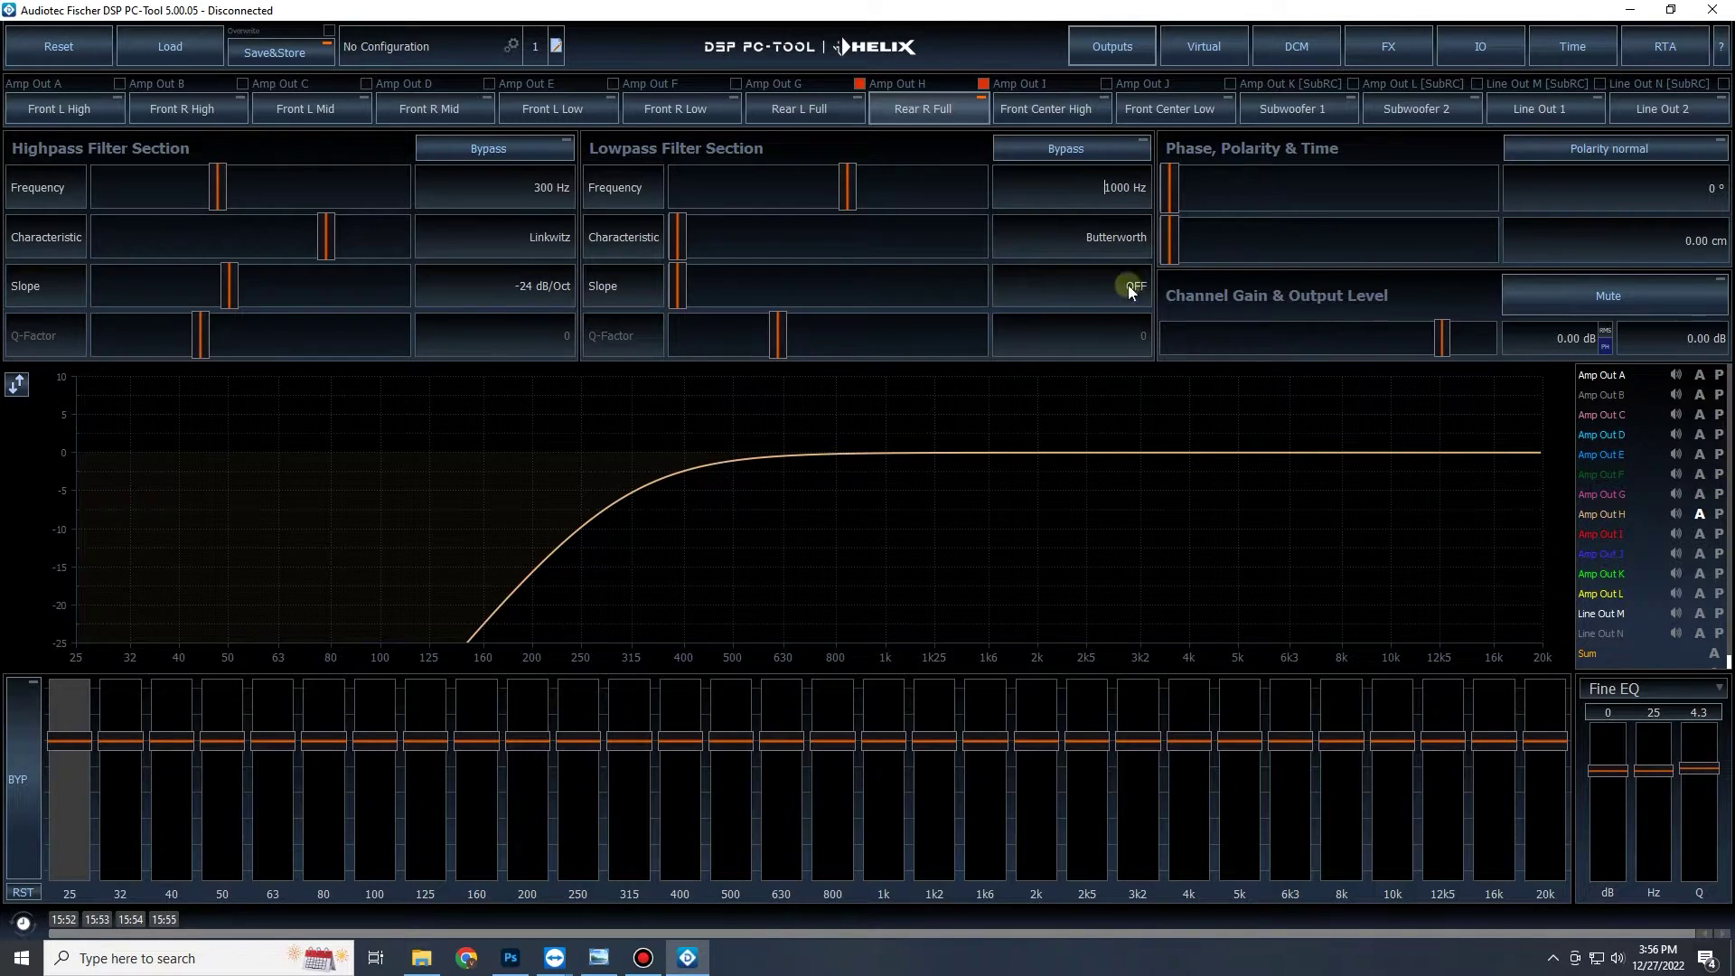
Turn on the Rear R Full lowpass at 4000 Hz, trying different slopes and characteristics.
left_click(1089, 197)
type("4000")
key("Return")
key("Tab")
key("Tab")
key("Right")
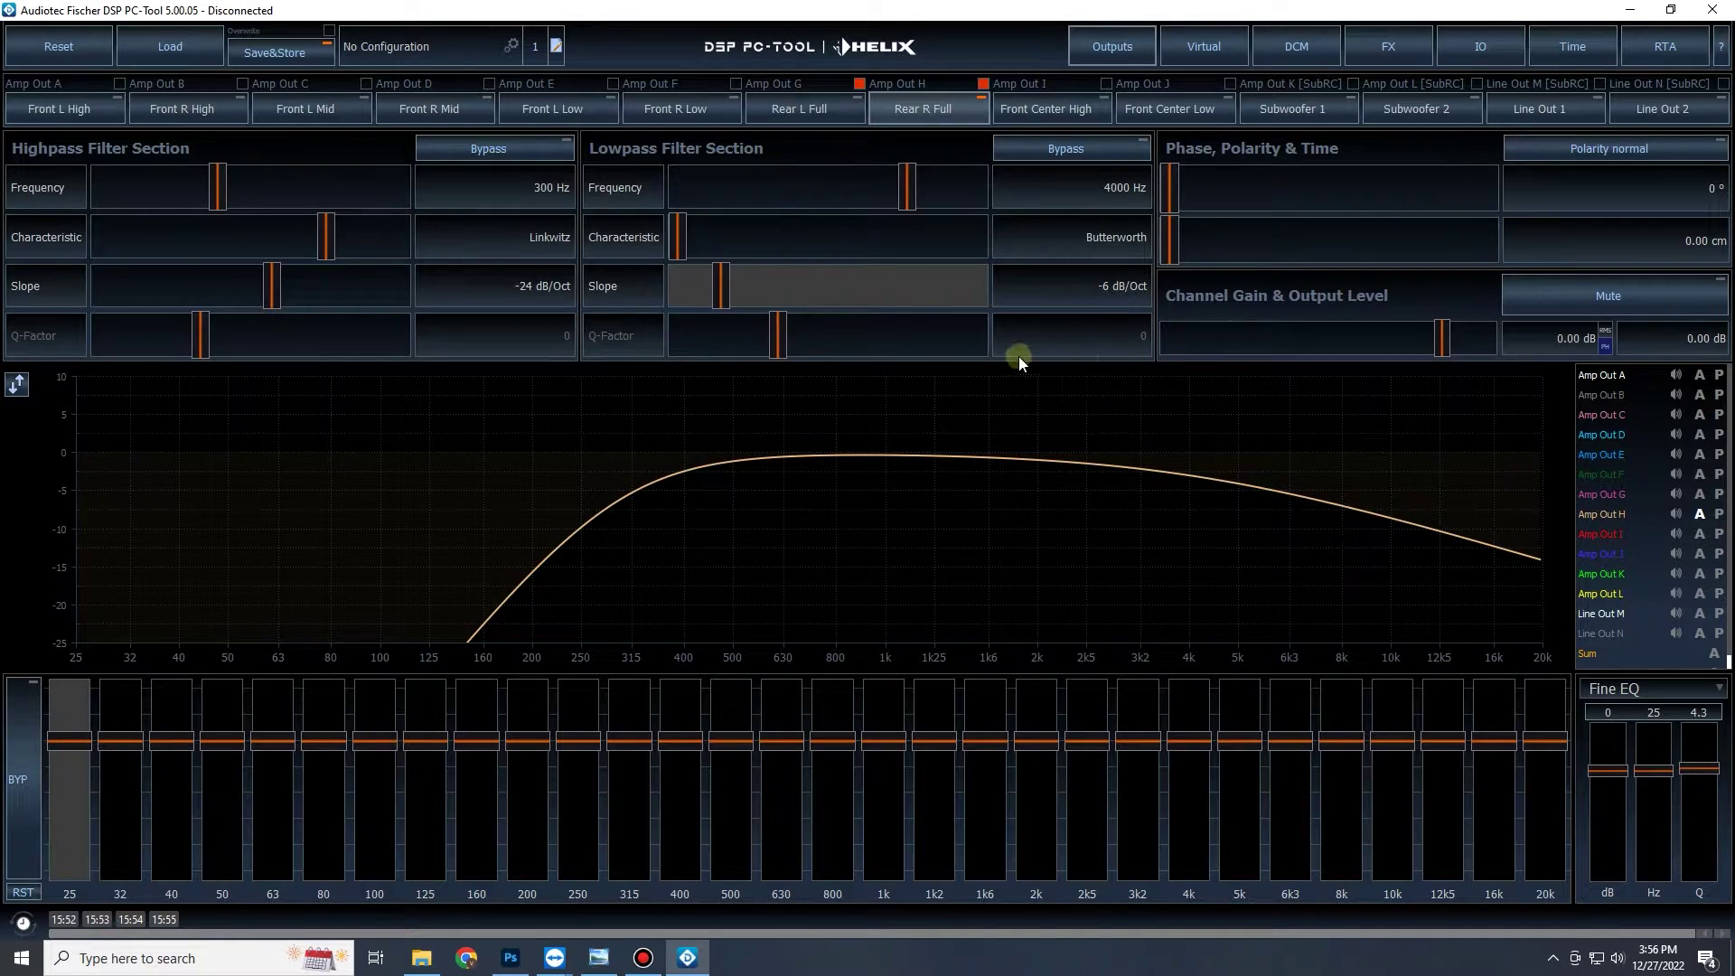
key("Right")
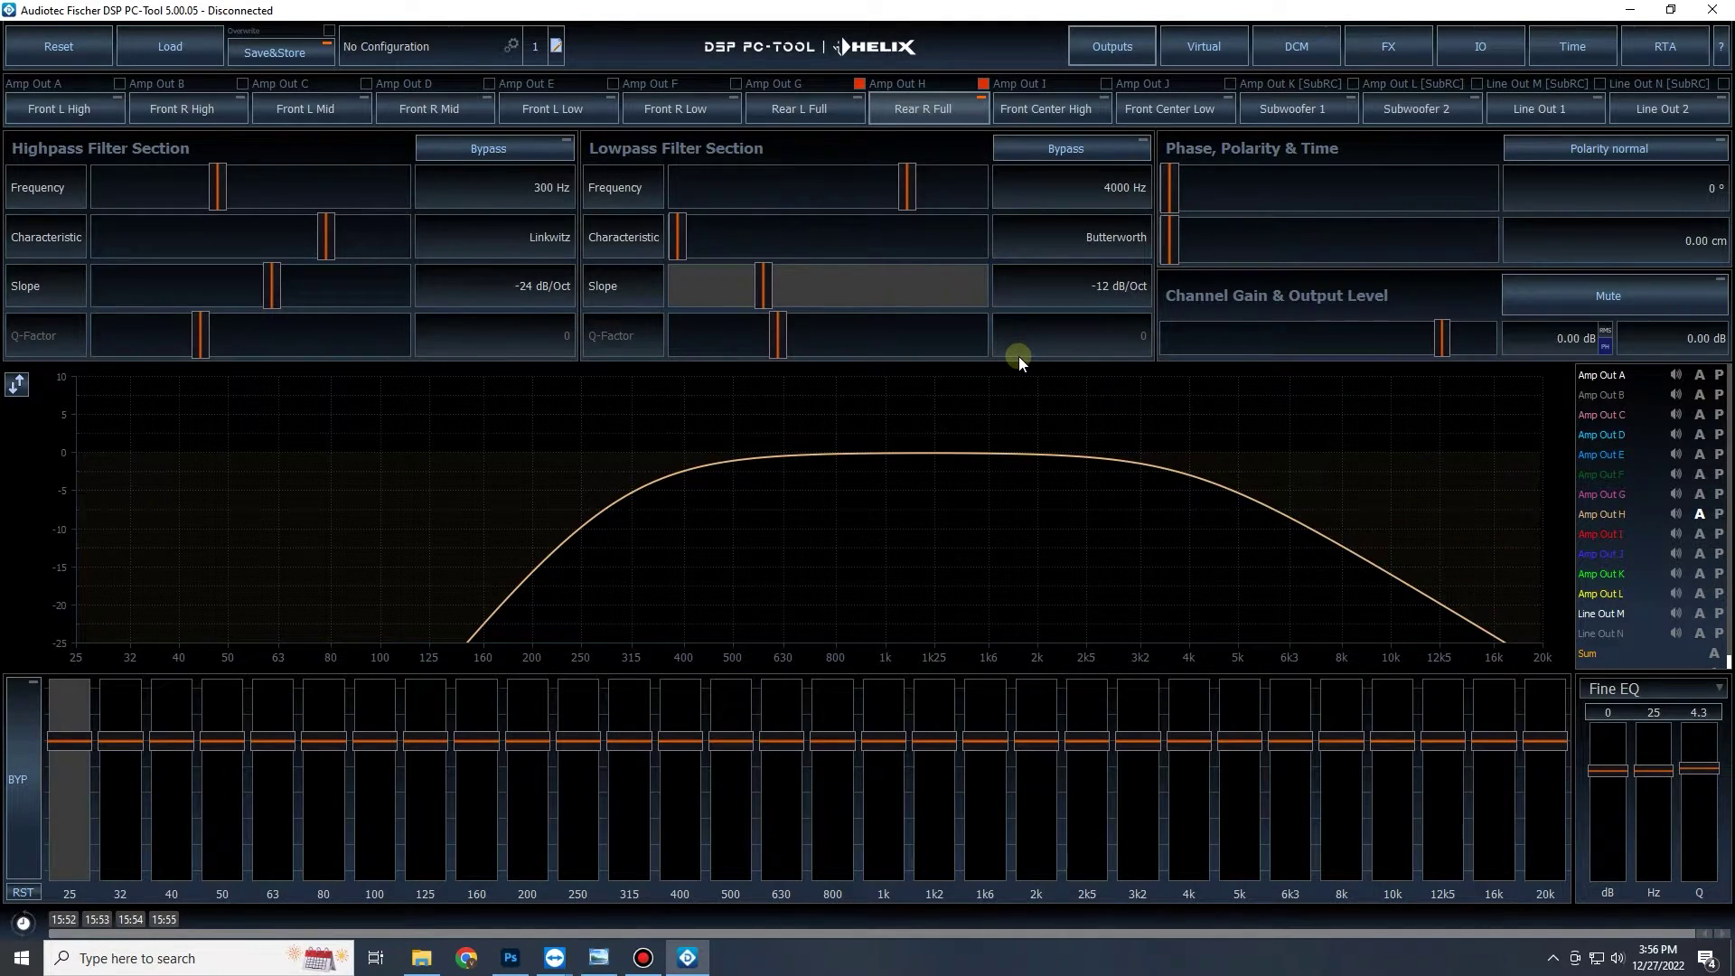
key("shift+Tab")
key("Right")
key("Right")
key("Right")
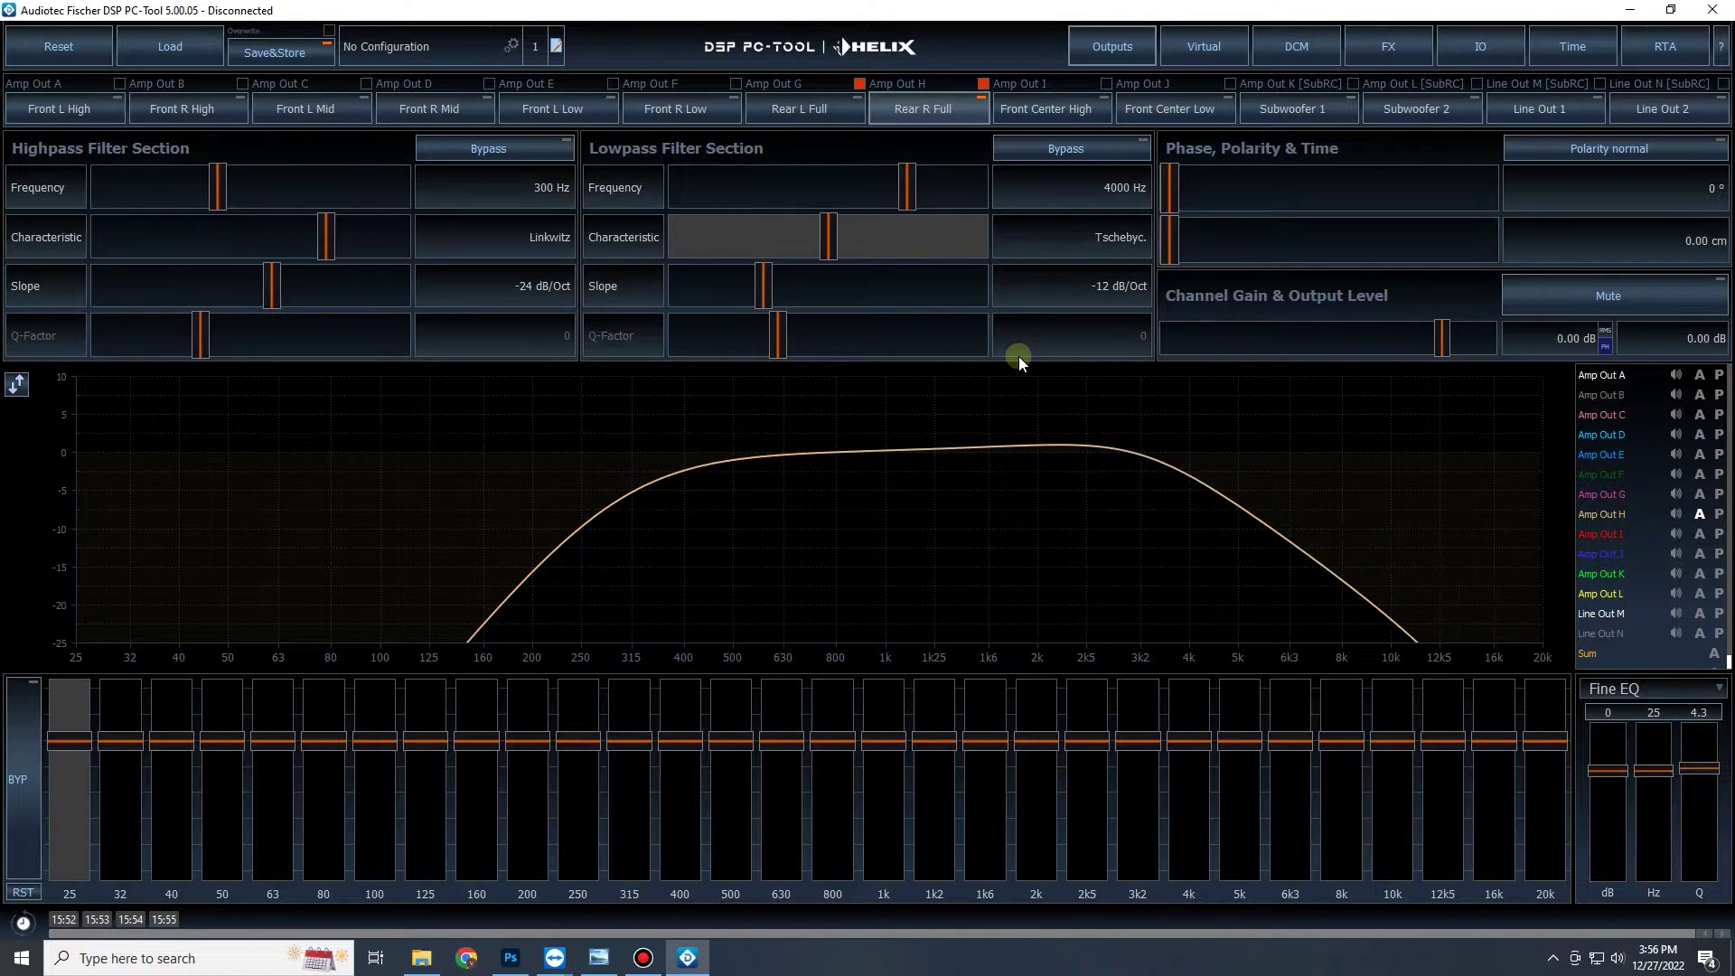
Settle the lowpass on Butterworth, -6 dB/Oct, at about 3809 Hz.
left_click_drag(783, 289, 764, 293)
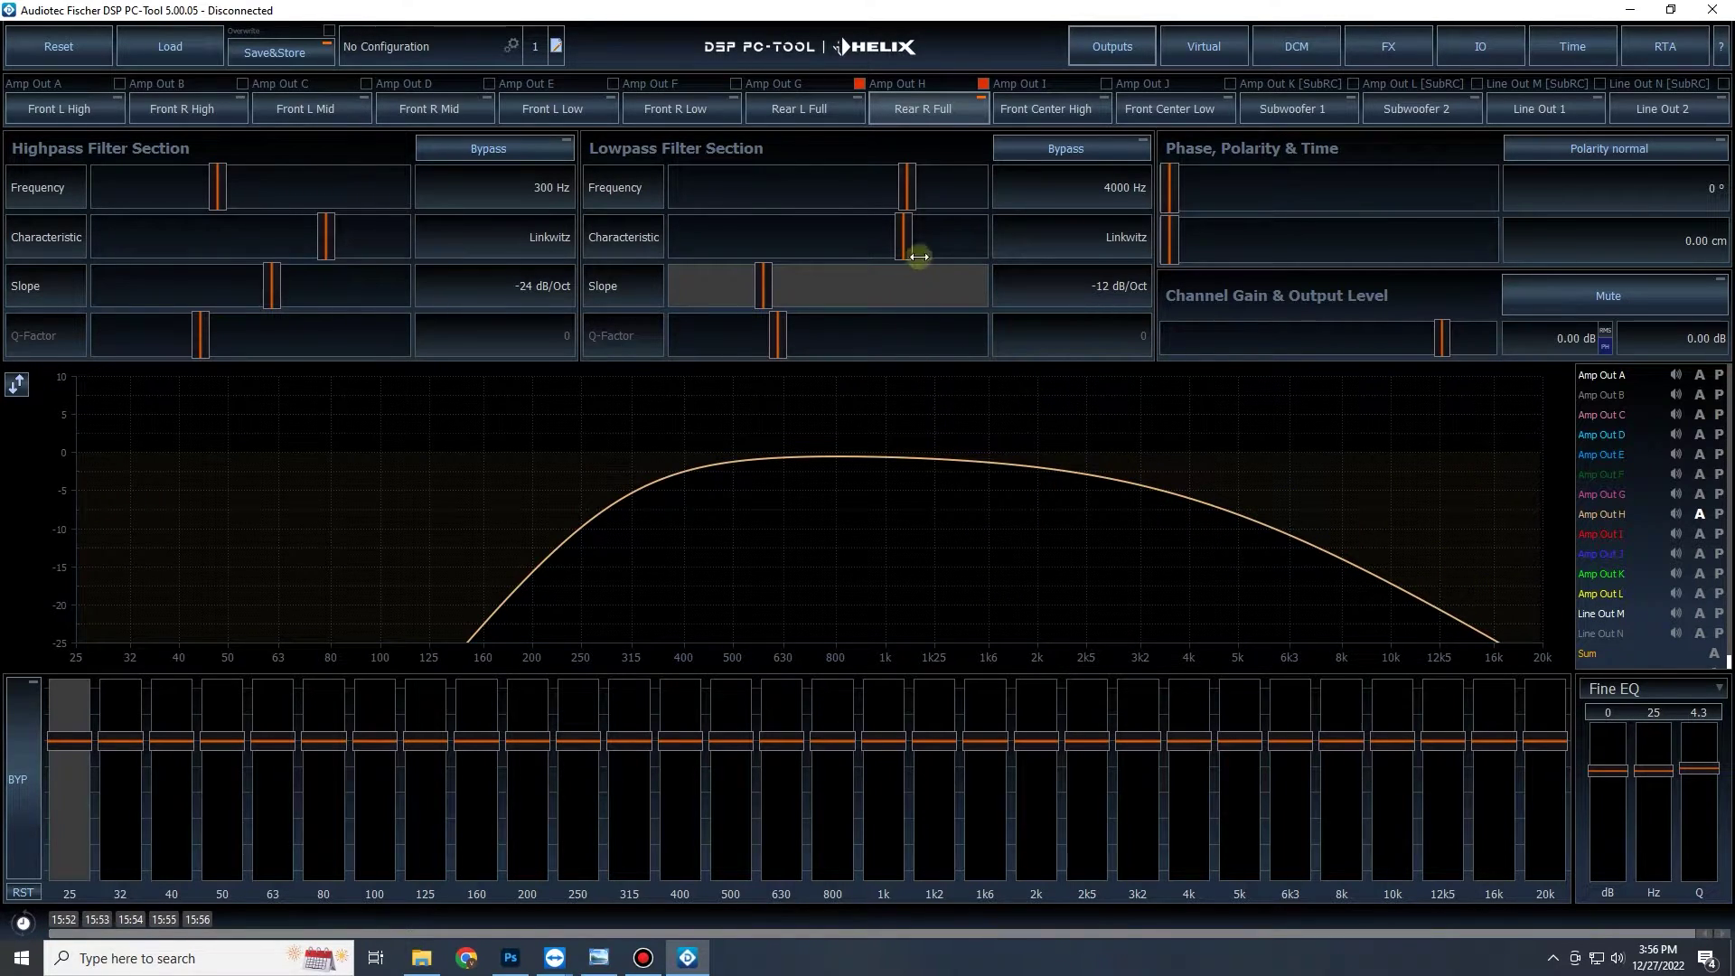
left_click_drag(906, 243, 682, 222)
left_click_drag(762, 287, 721, 287)
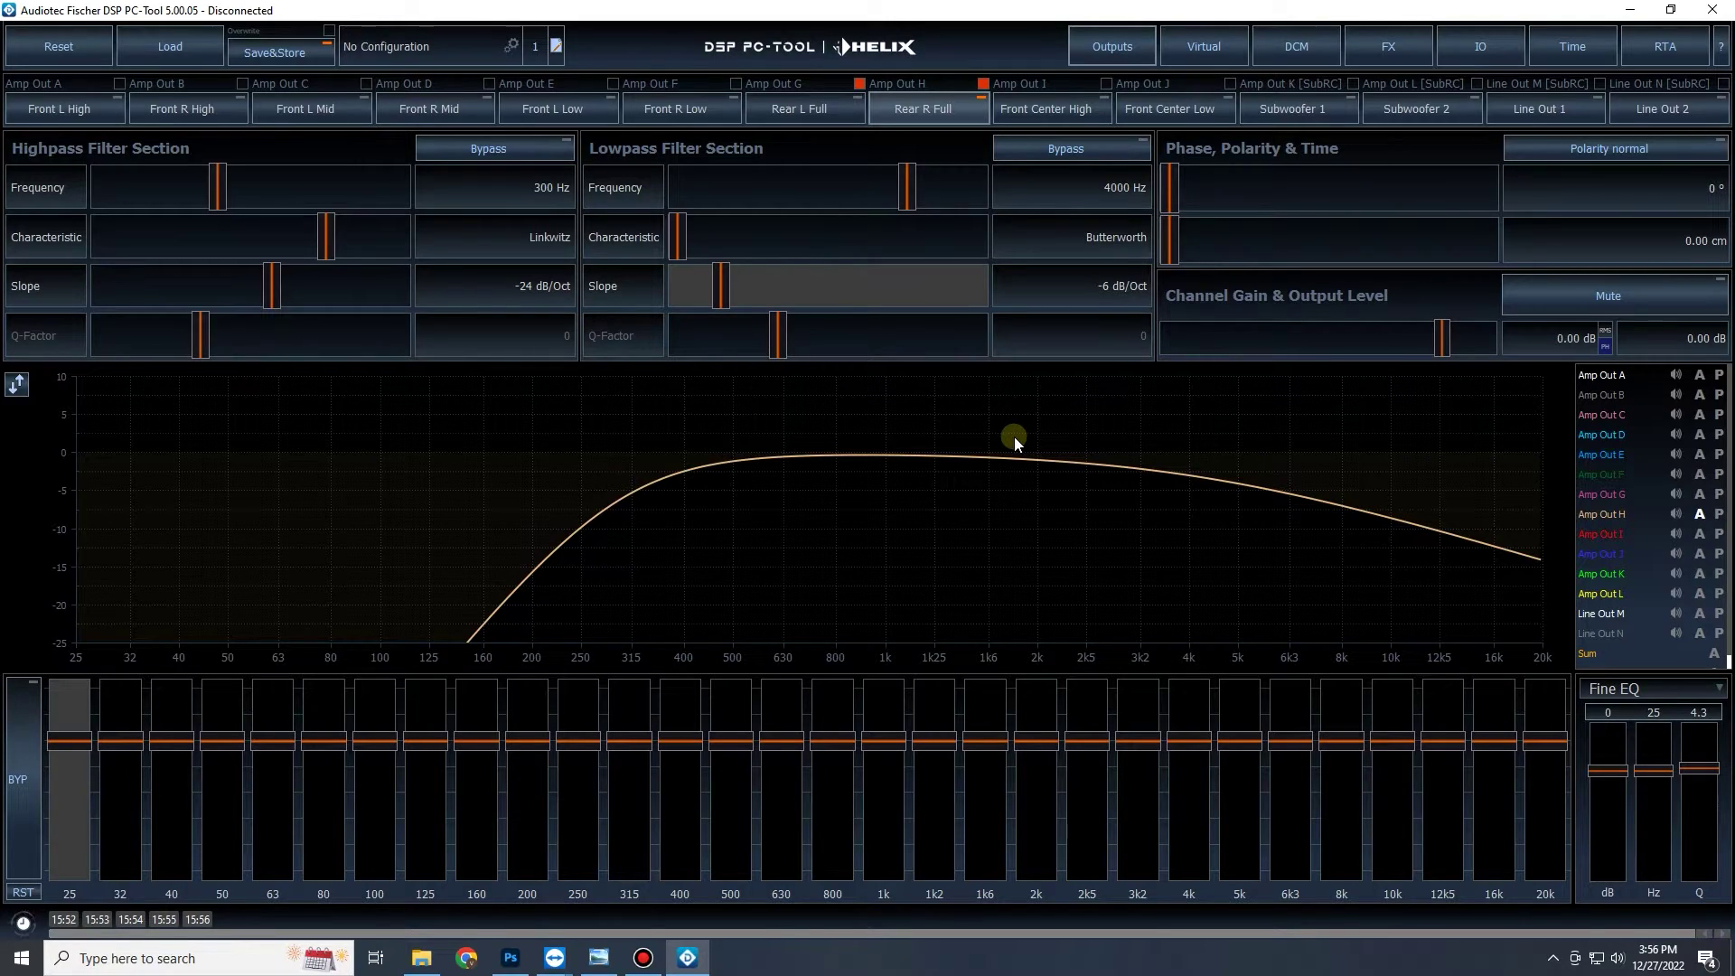
mouse_move(905, 178)
left_mouse_down()
mouse_move(890, 177)
mouse_move(908, 153)
mouse_move(881, 138)
mouse_move(1015, 143)
mouse_move(868, 154)
mouse_move(904, 167)
left_mouse_up()
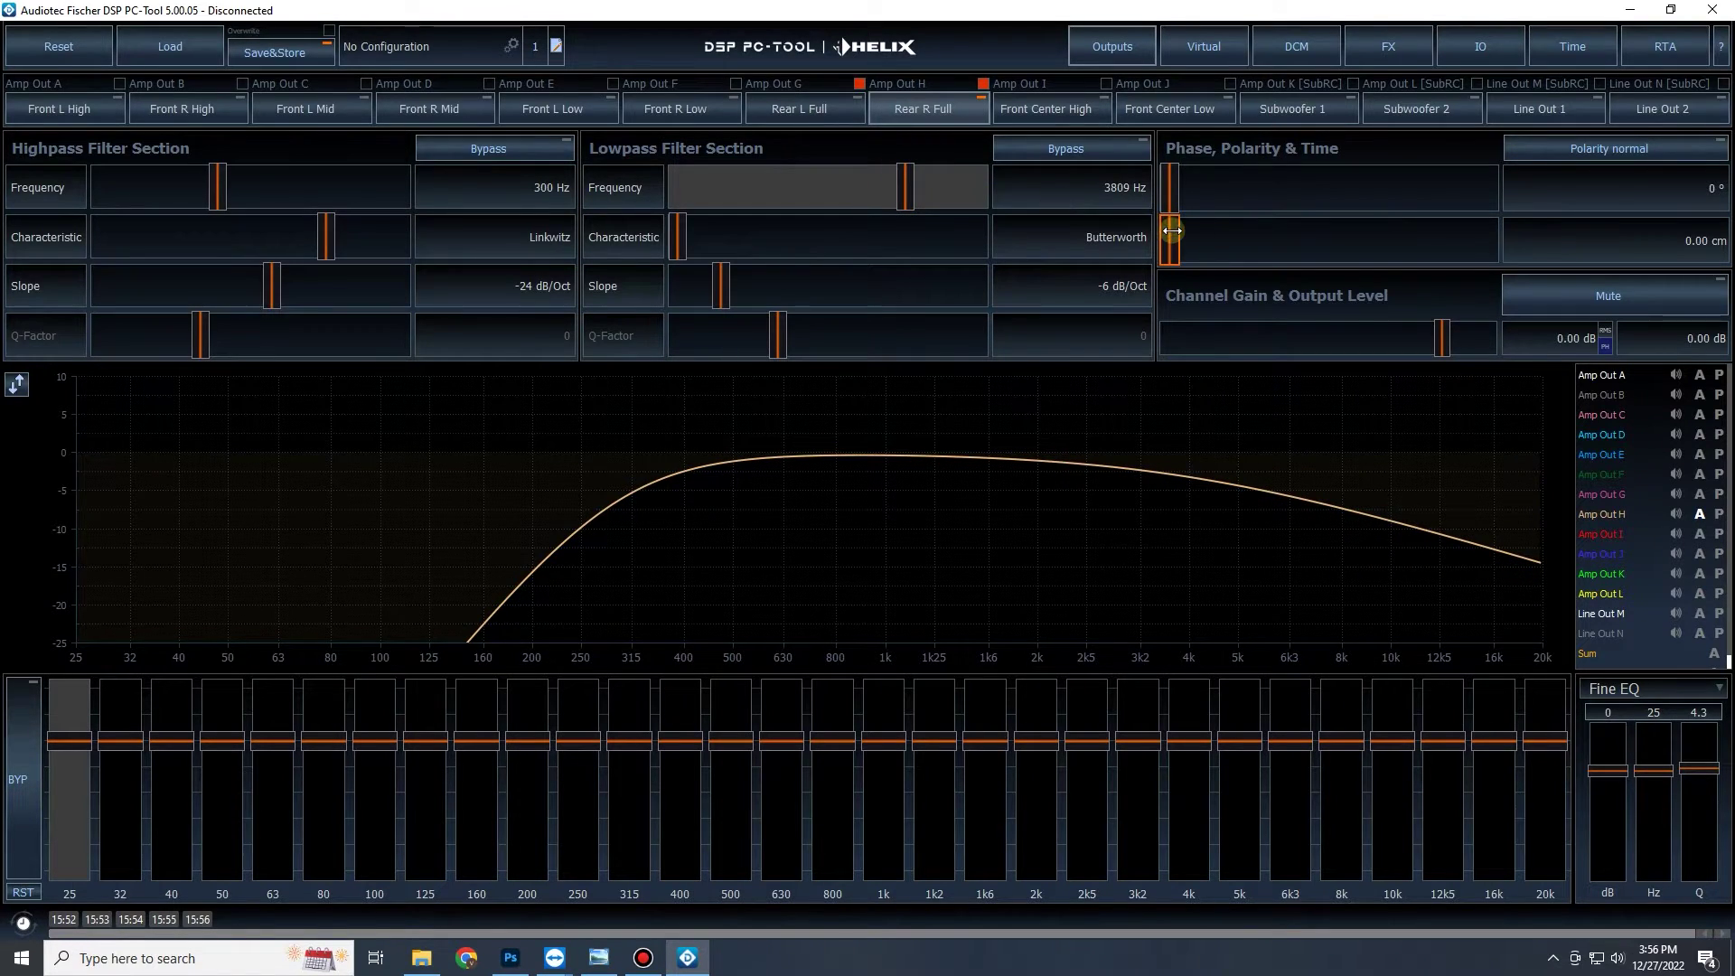
Show delays in milliseconds and try delay group 4 on both rear outputs.
left_click(1573, 49)
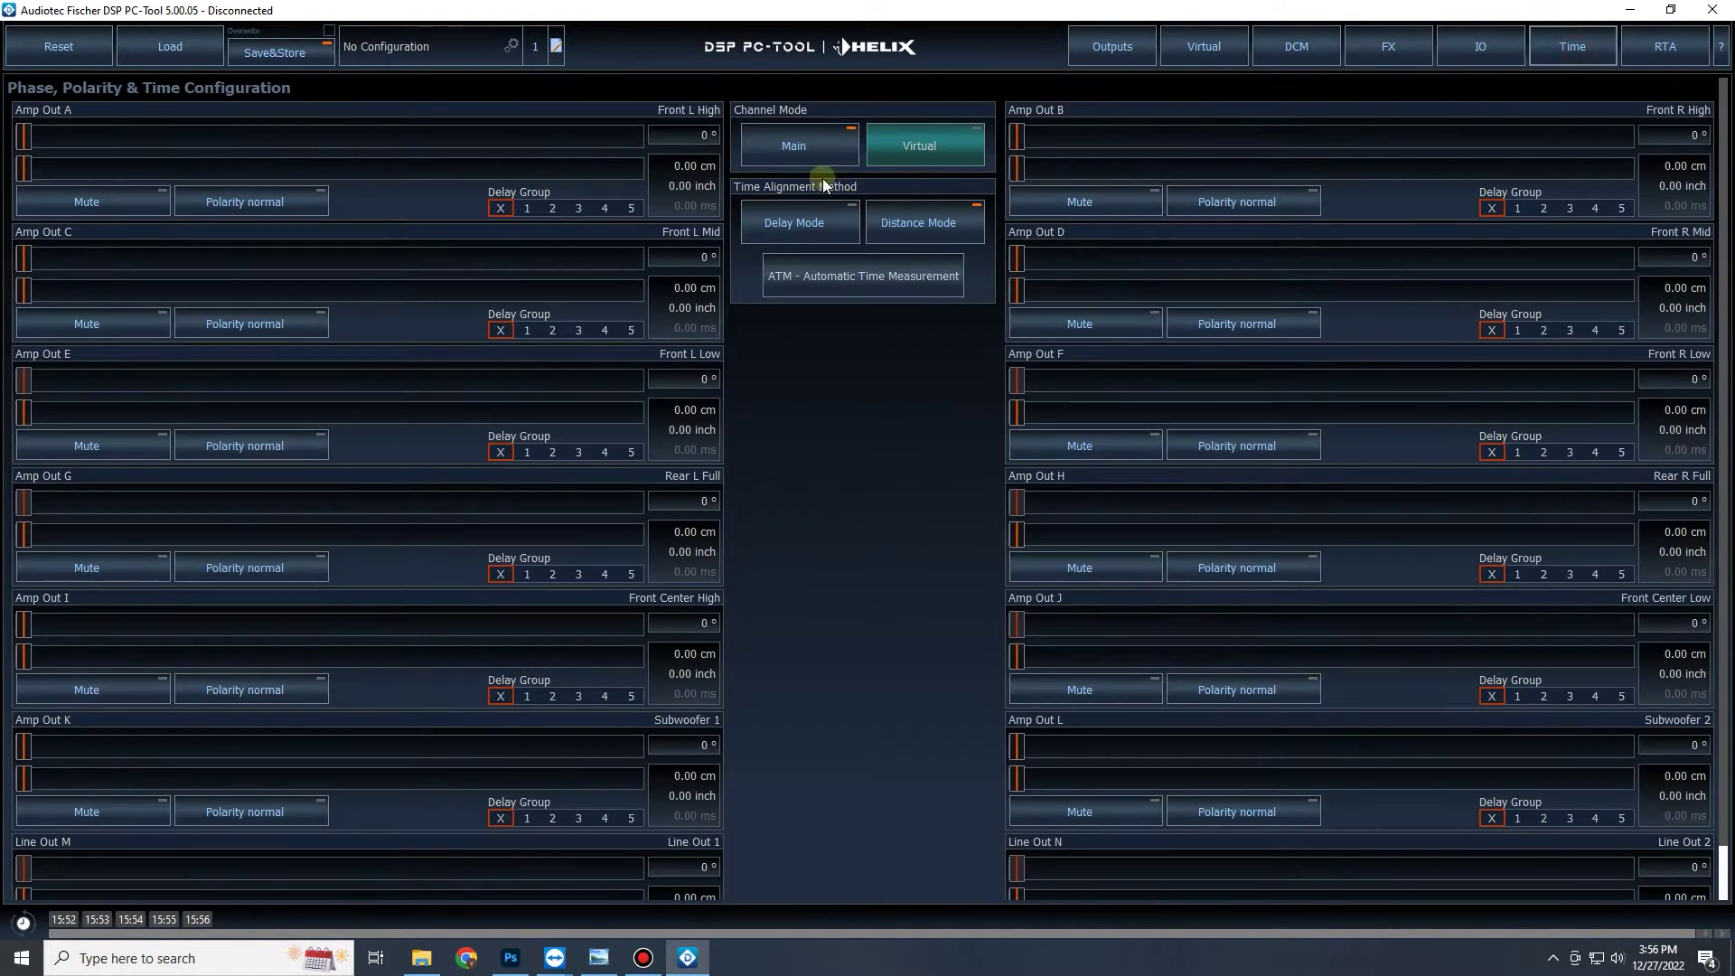
left_click(828, 228)
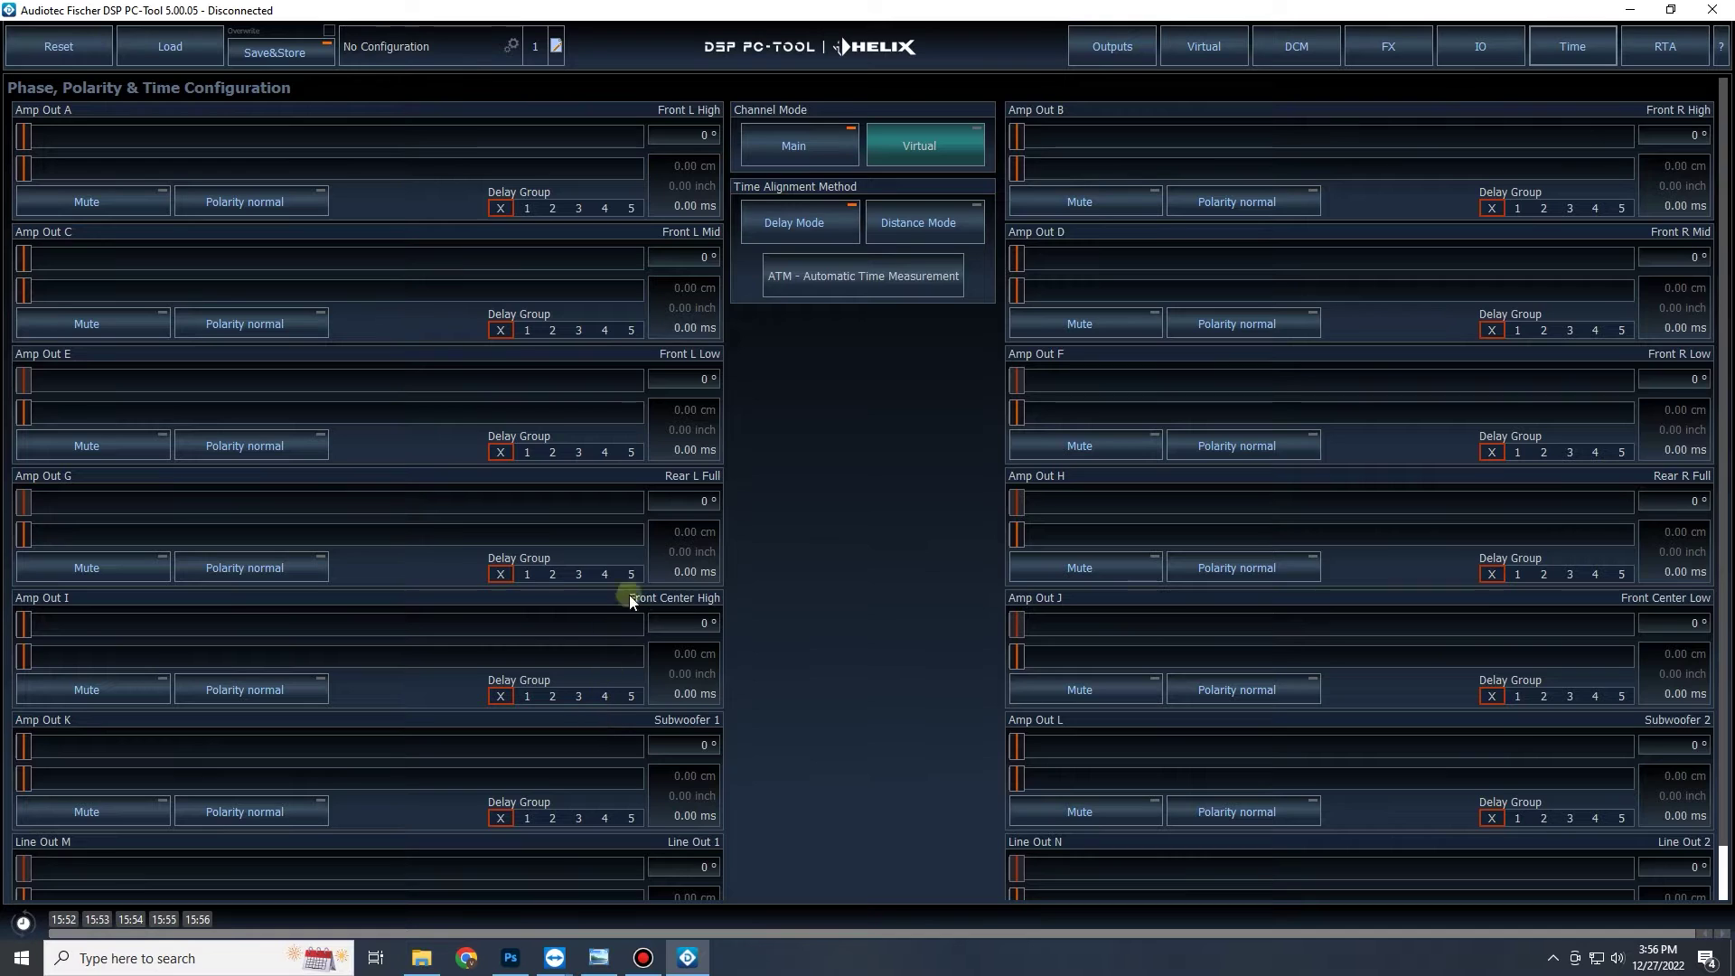
left_click(602, 574)
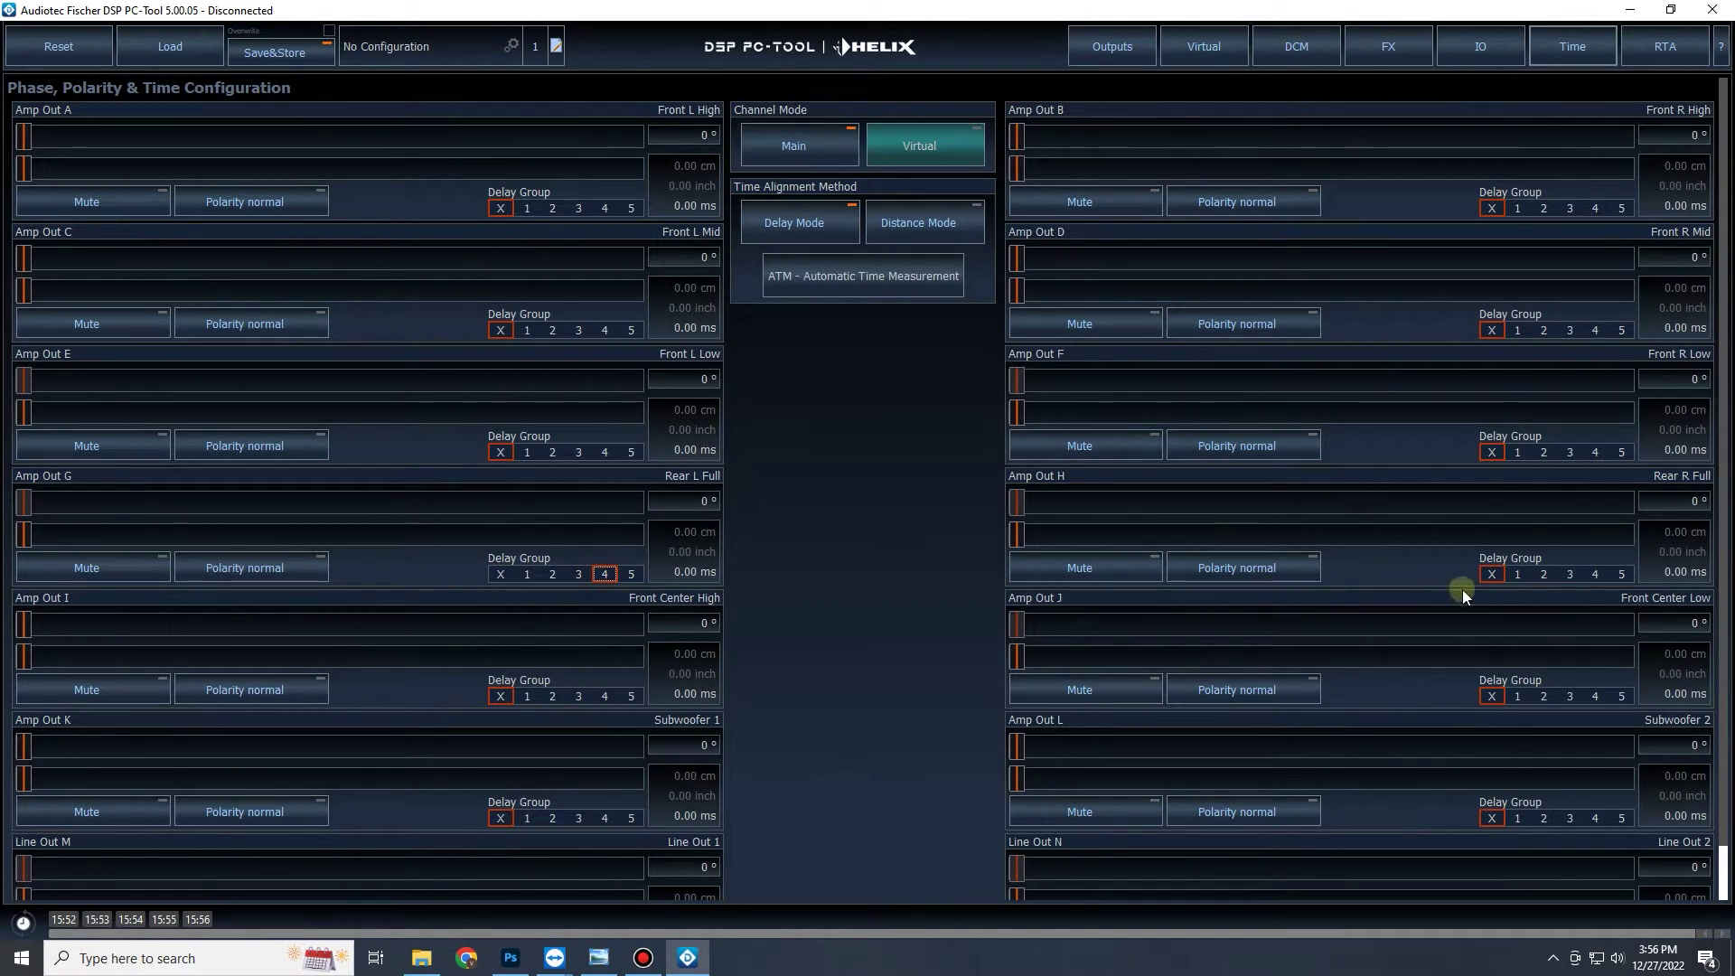
left_click(1595, 574)
left_click(506, 572)
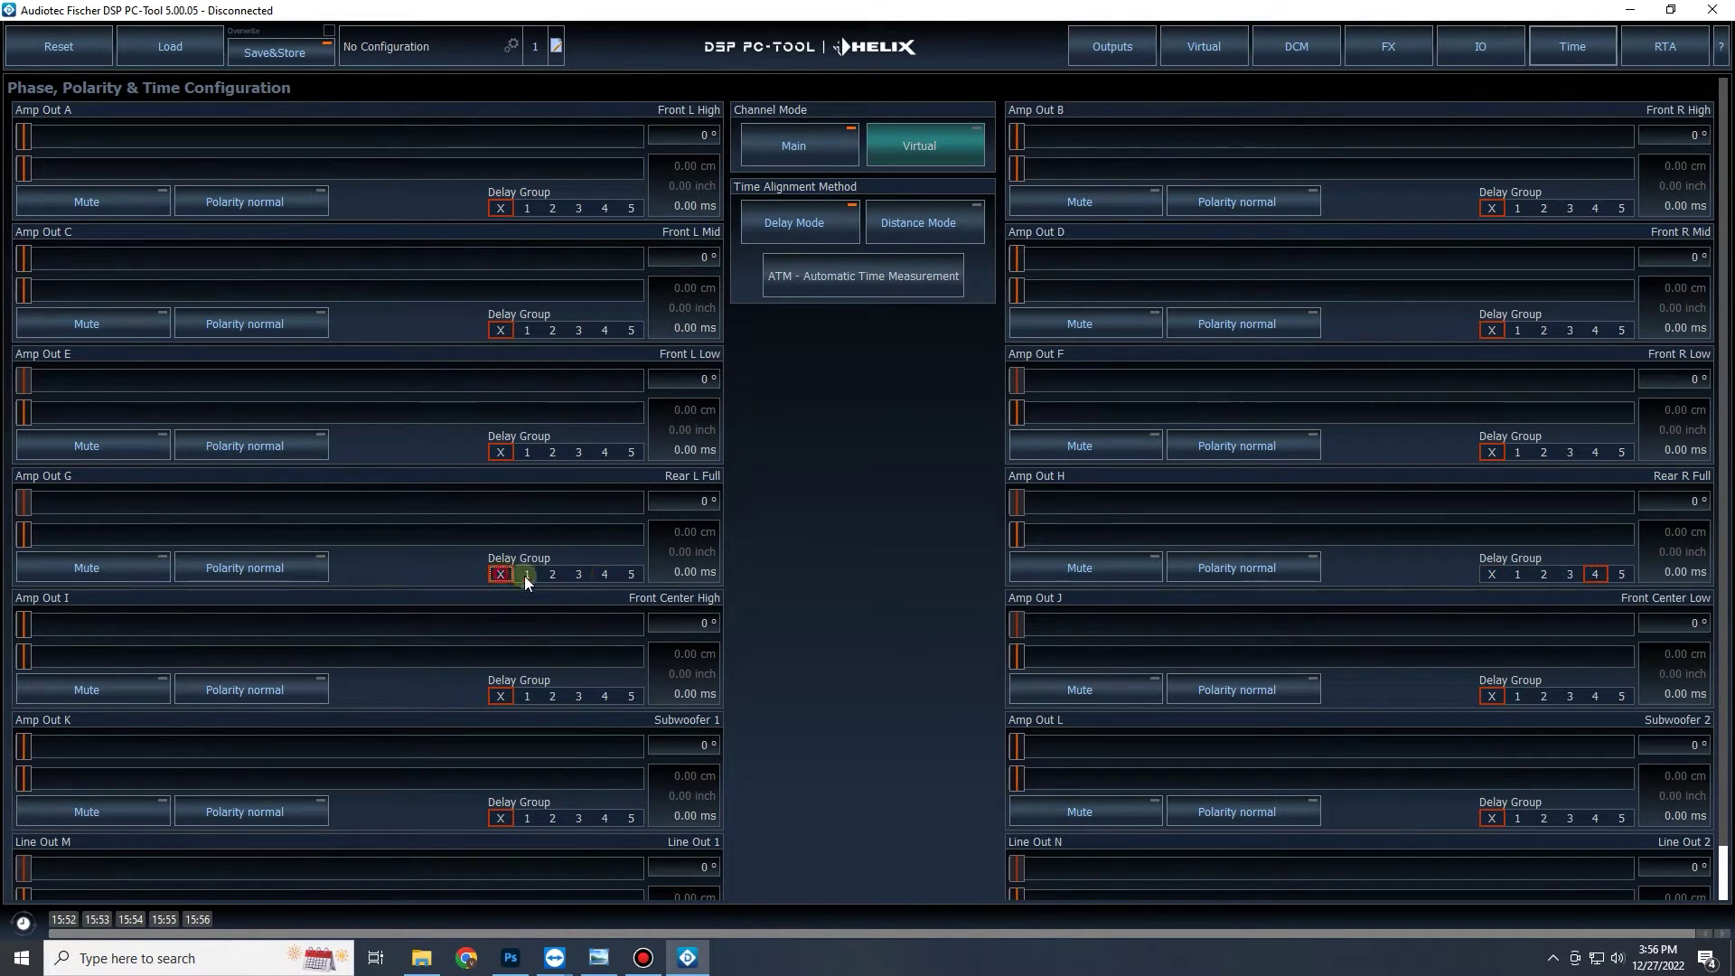
left_click(1492, 574)
Delay rear right by about 1.98 ms and rear left by about 3.17 ms.
left_click_drag(1019, 533, 1015, 535)
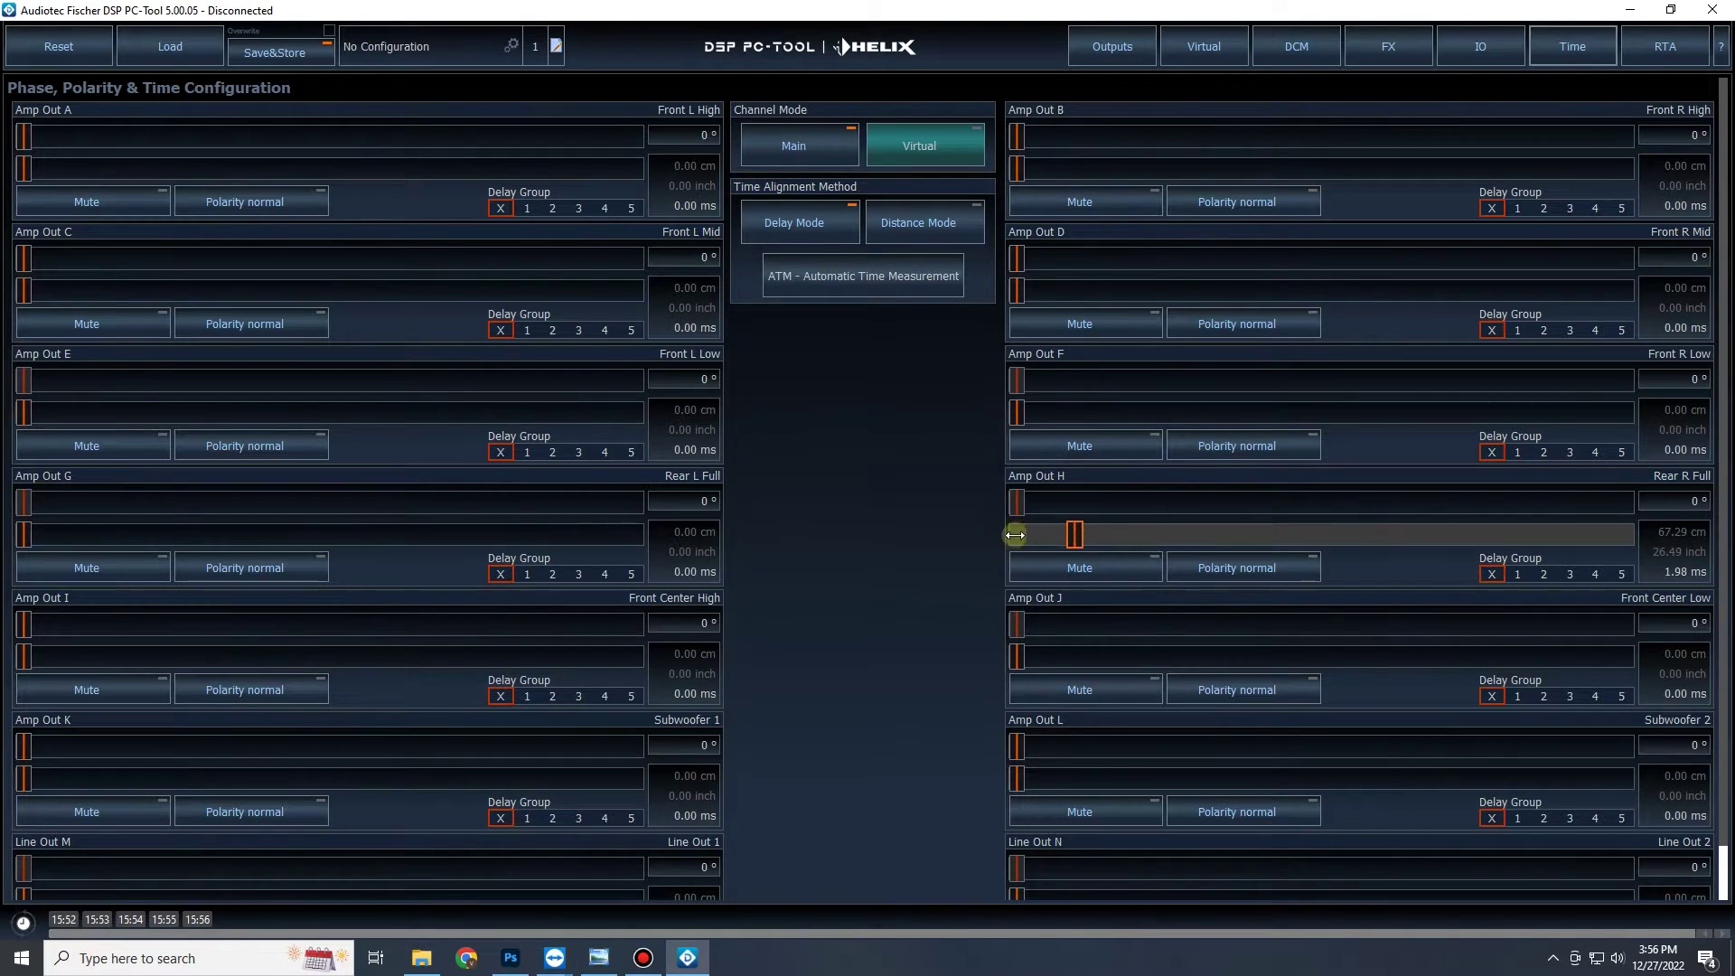
left_click_drag(24, 534, 128, 577)
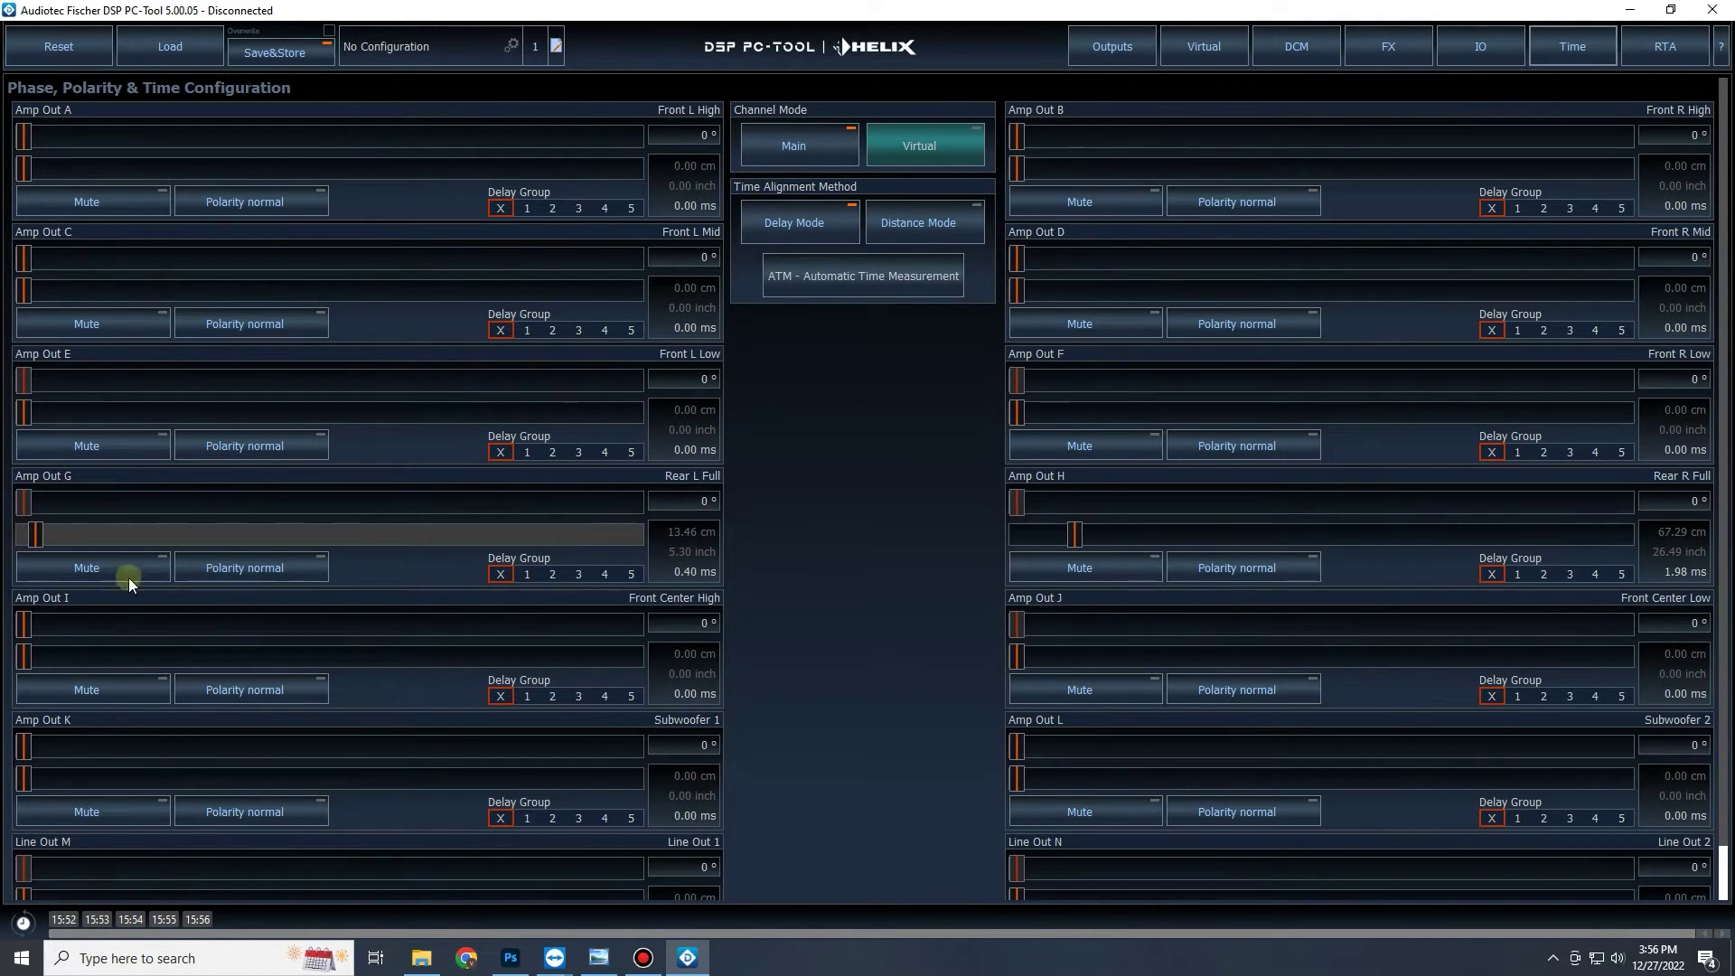
left_click_drag(36, 534, 111, 536)
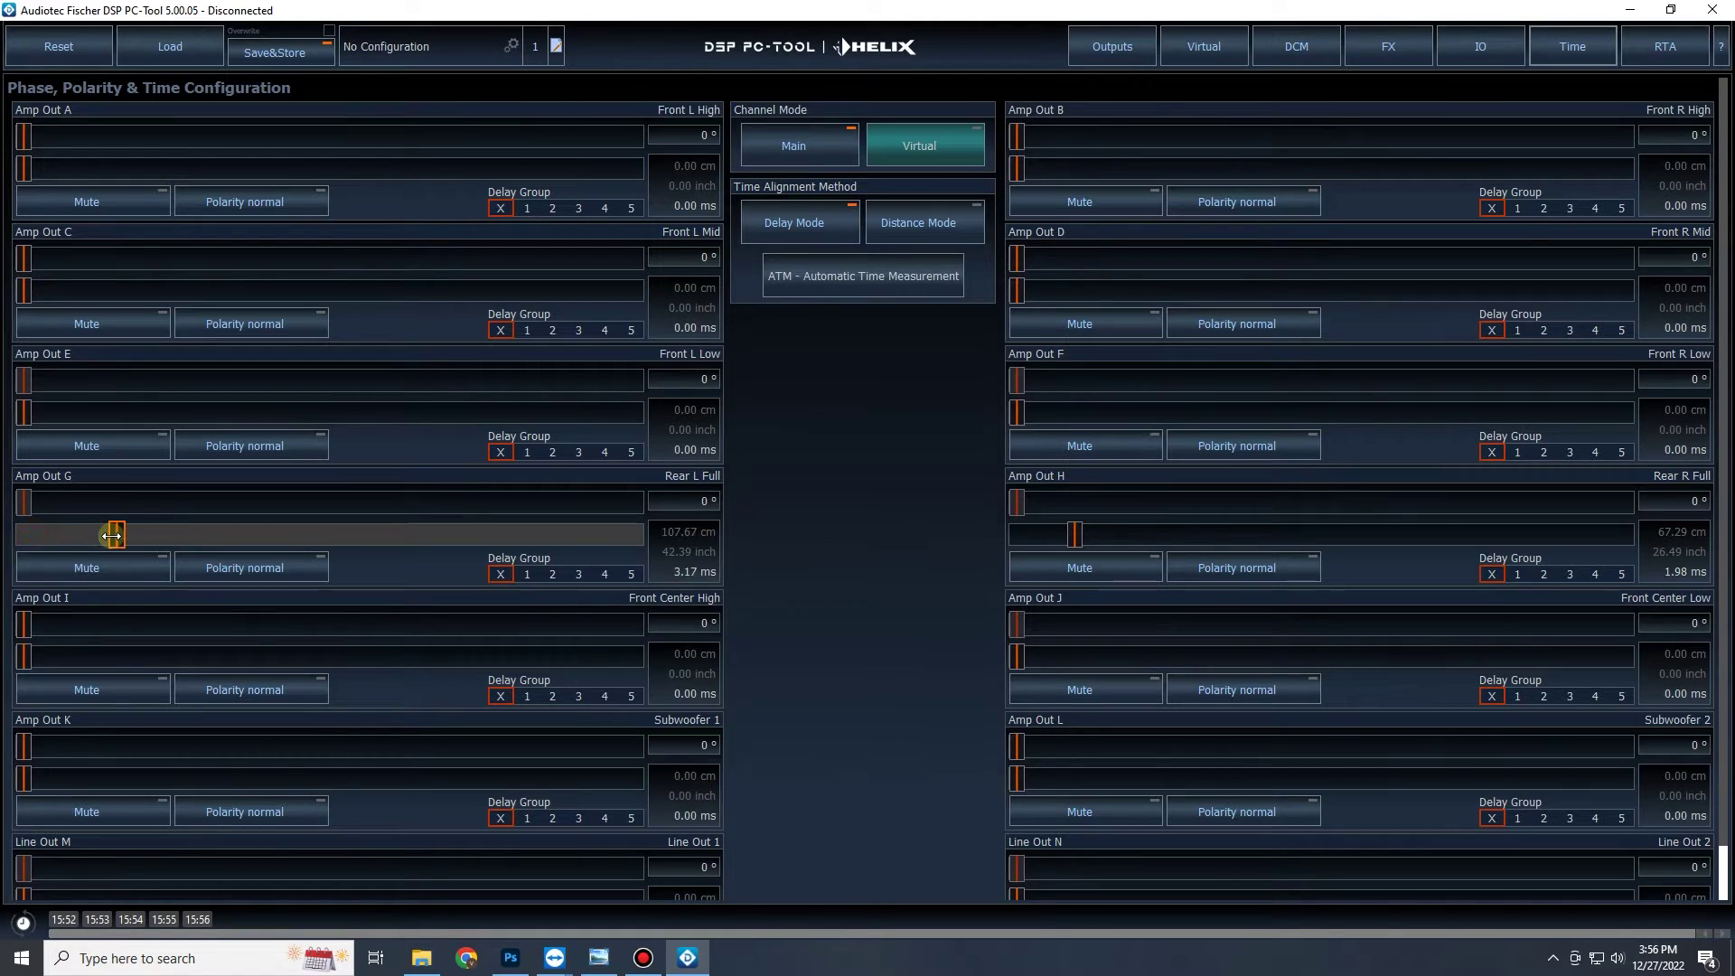
Regroup both rear outputs in group 4 and raise delays to about 15.42 and 14.23 ms.
left_click(605, 573)
left_click(1592, 574)
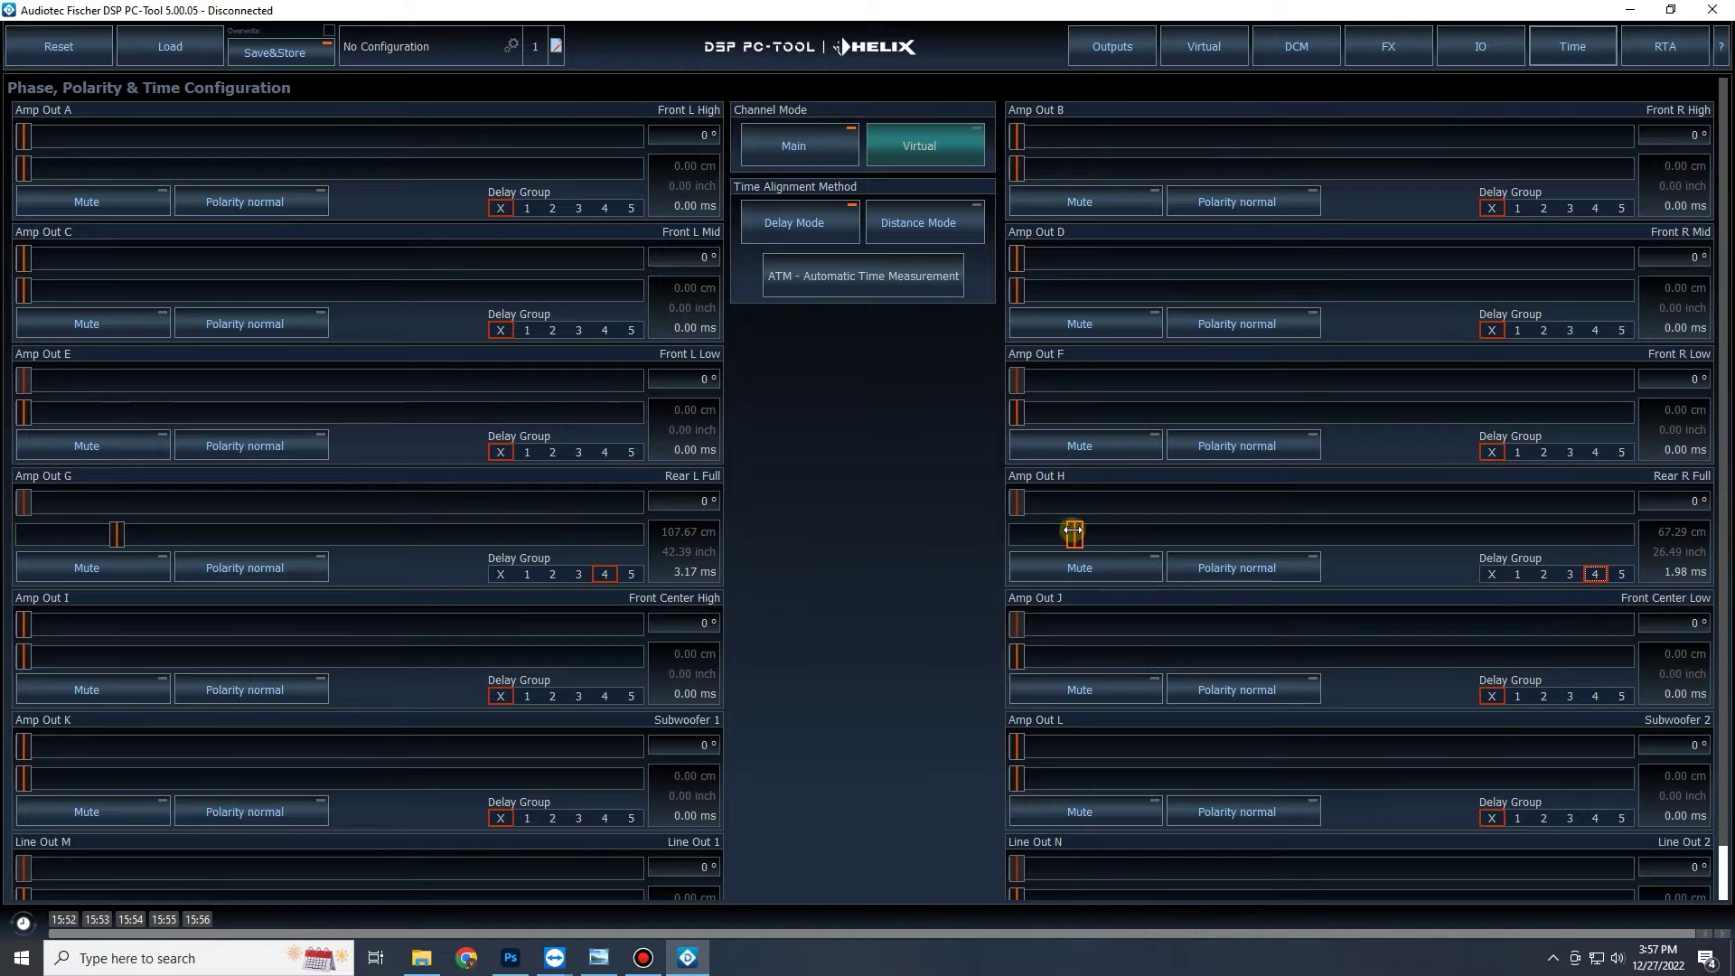
left_click_drag(1074, 535, 1435, 503)
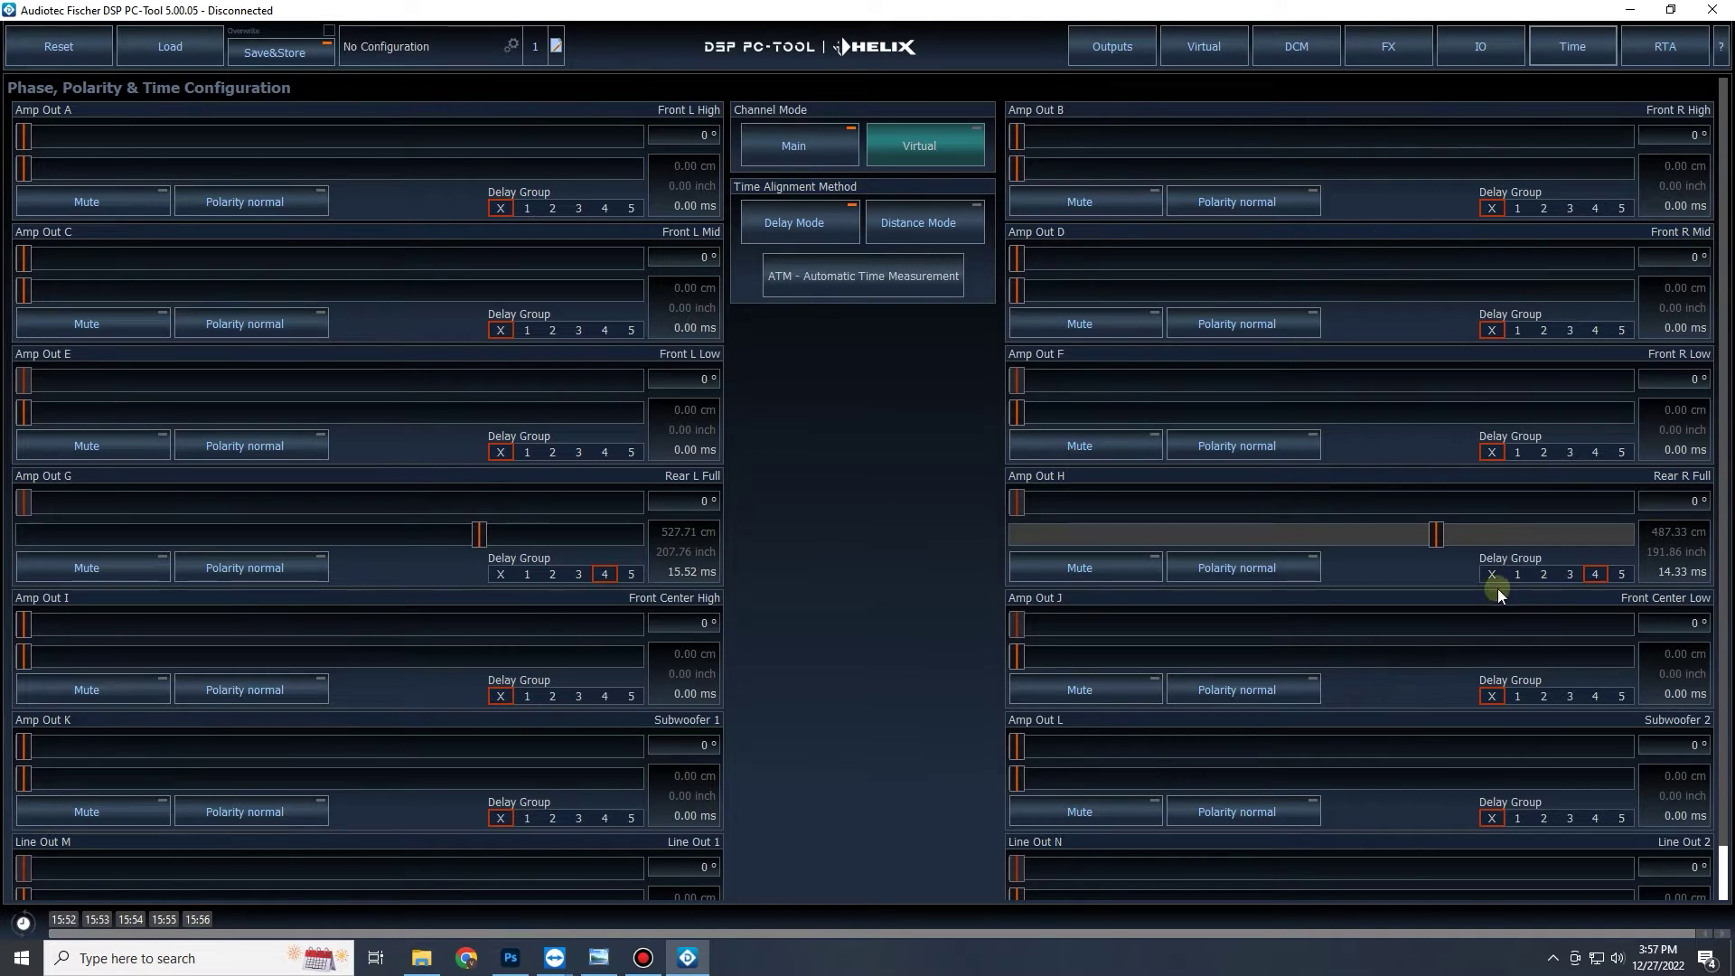
mouse_move(1436, 534)
left_mouse_down()
mouse_move(1399, 533)
mouse_move(1433, 533)
left_mouse_up()
Lower the Rear R Full channel gain to -2.75 dB.
left_click(1109, 56)
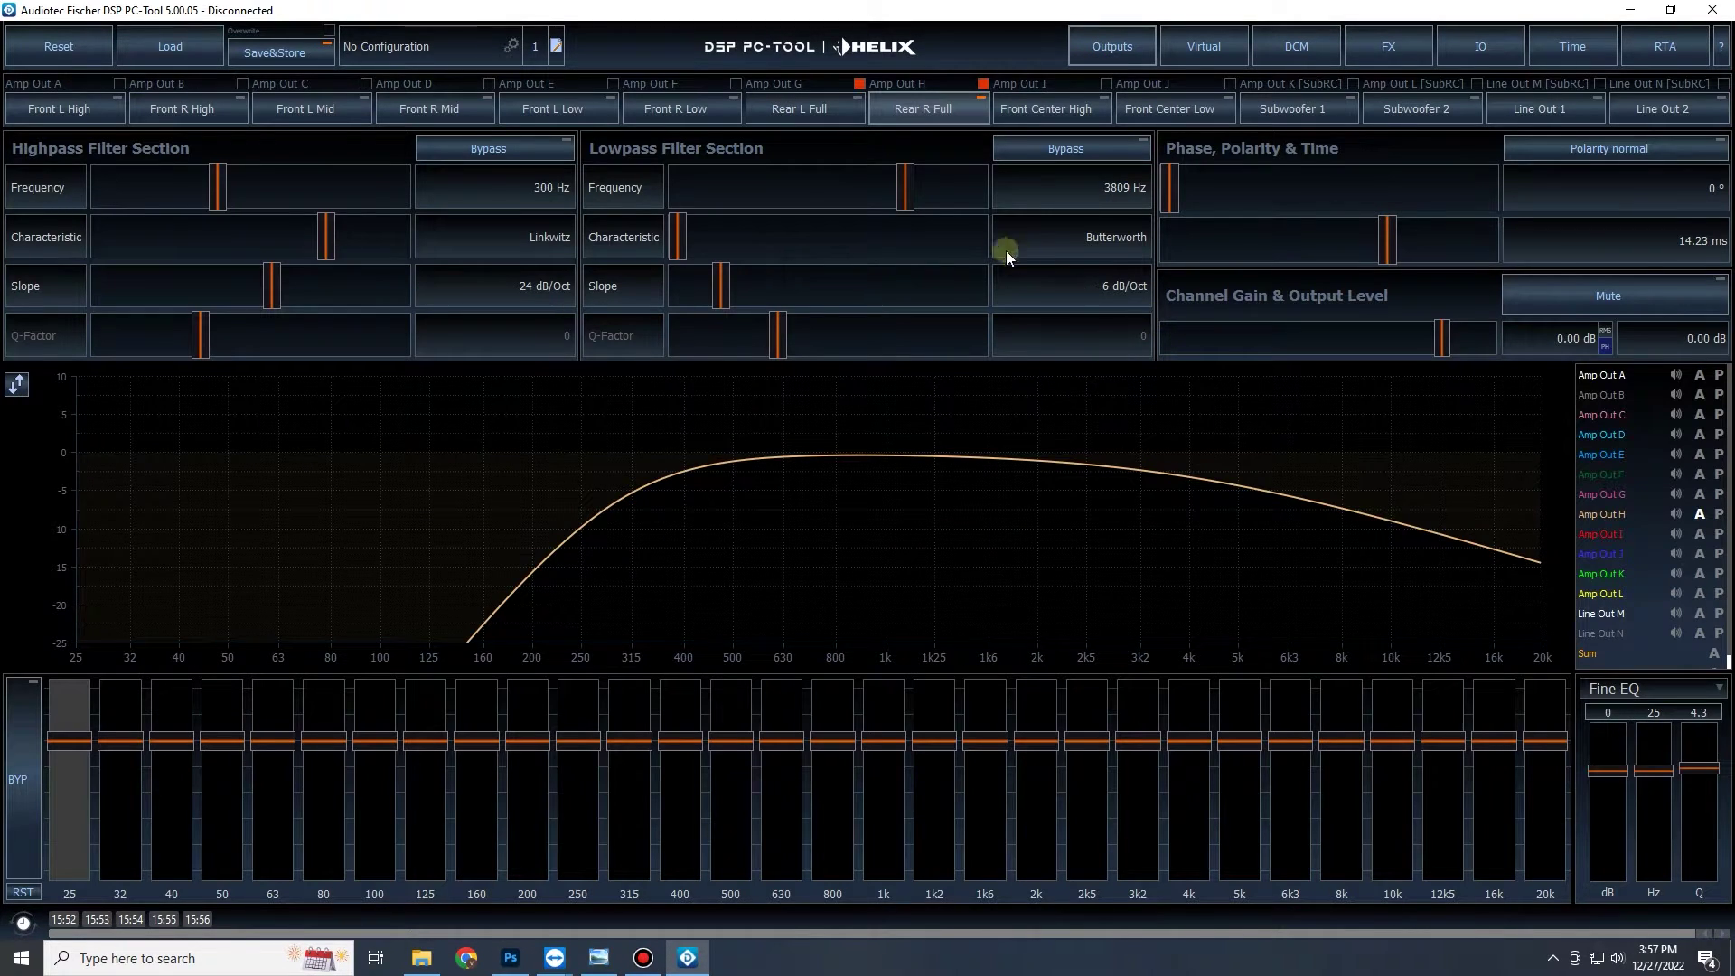
mouse_move(1437, 331)
left_mouse_down()
mouse_move(1252, 336)
mouse_move(1417, 334)
left_mouse_up()
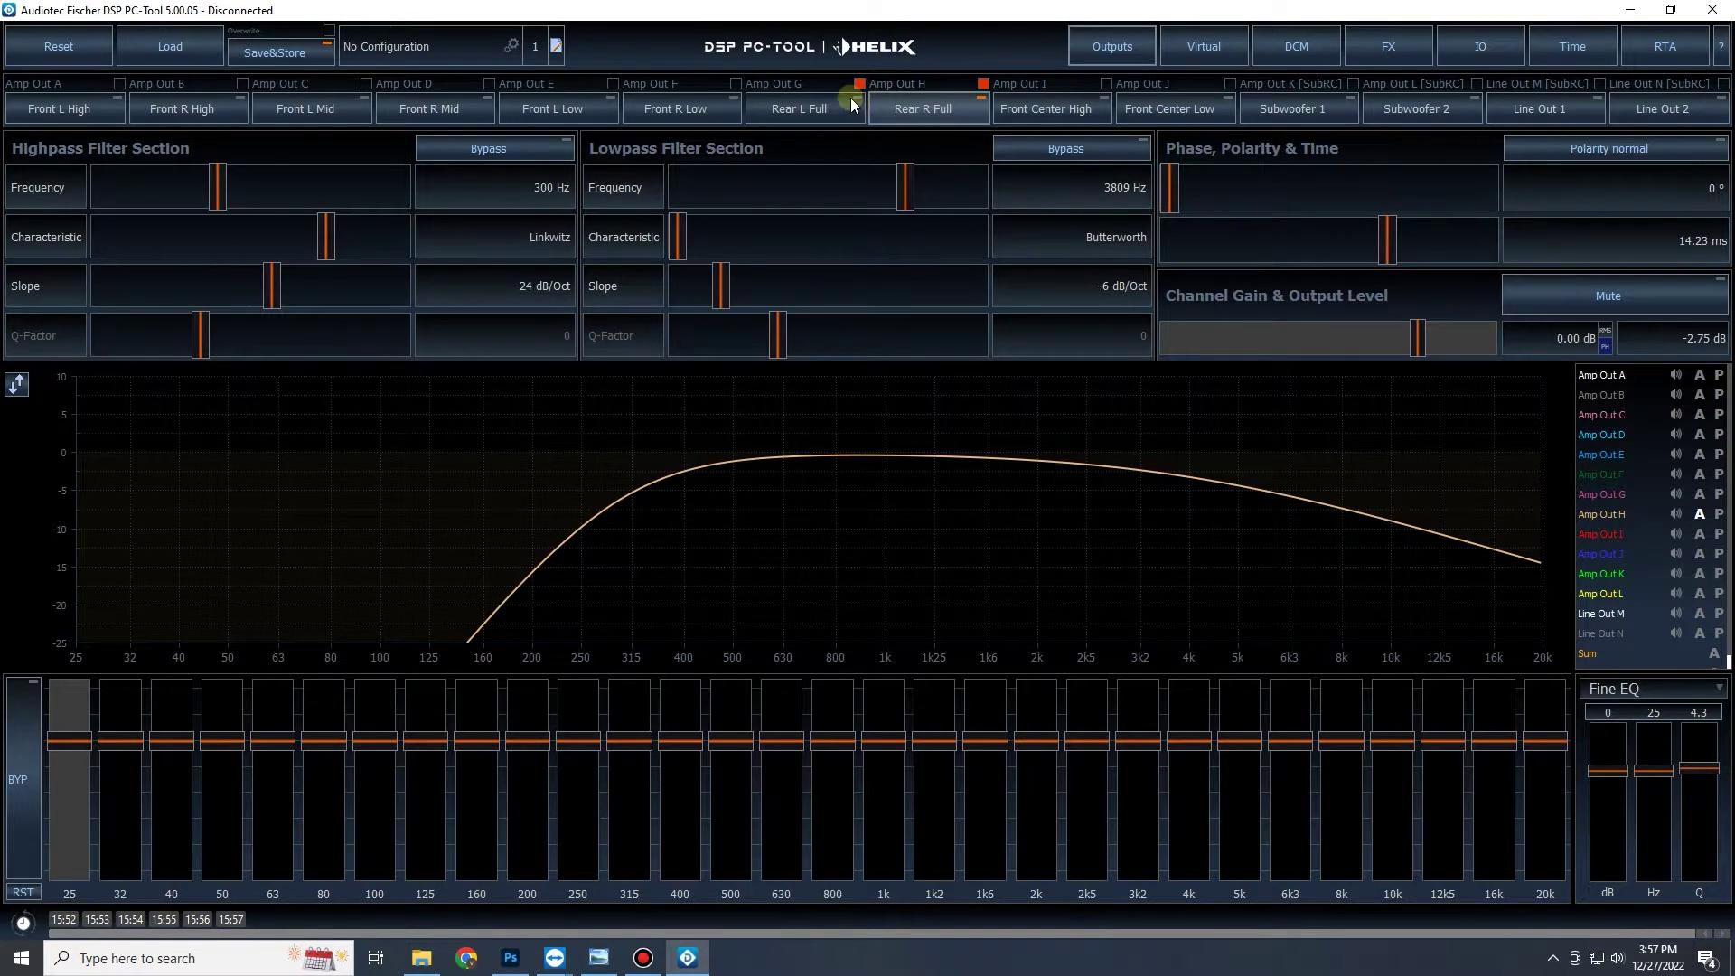
left_click(1486, 43)
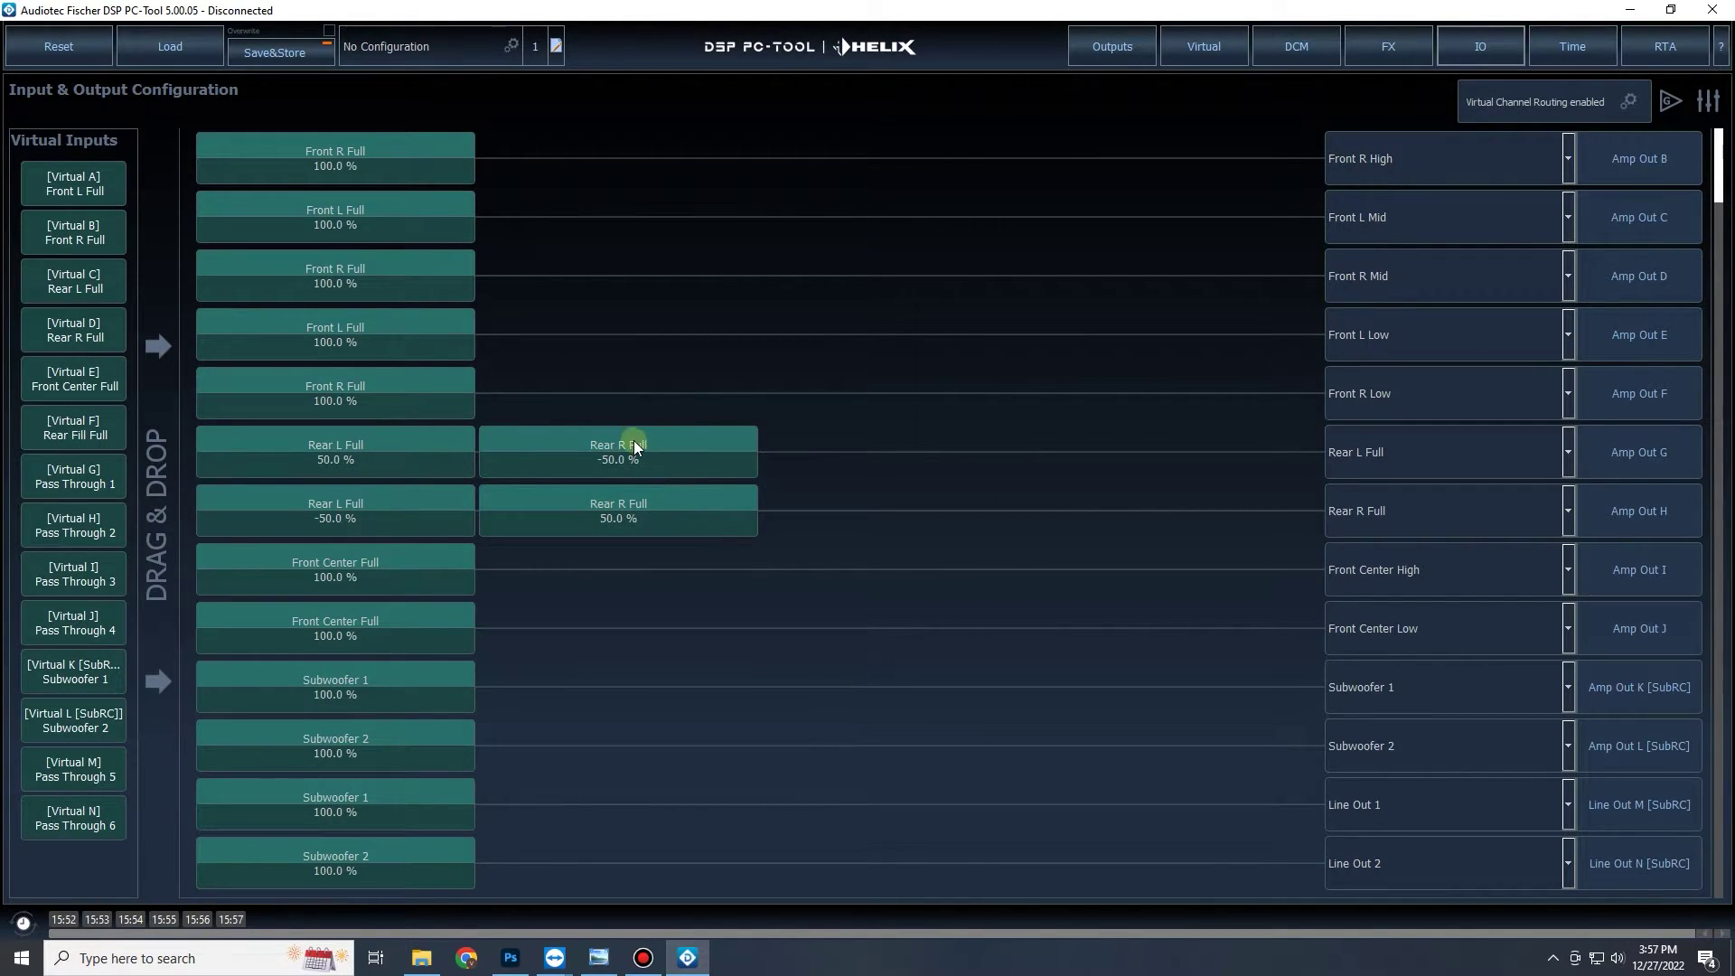
Replace the -50% blocks so Rear L and Rear R Full mix 50% each into both rear outputs.
left_click(1113, 46)
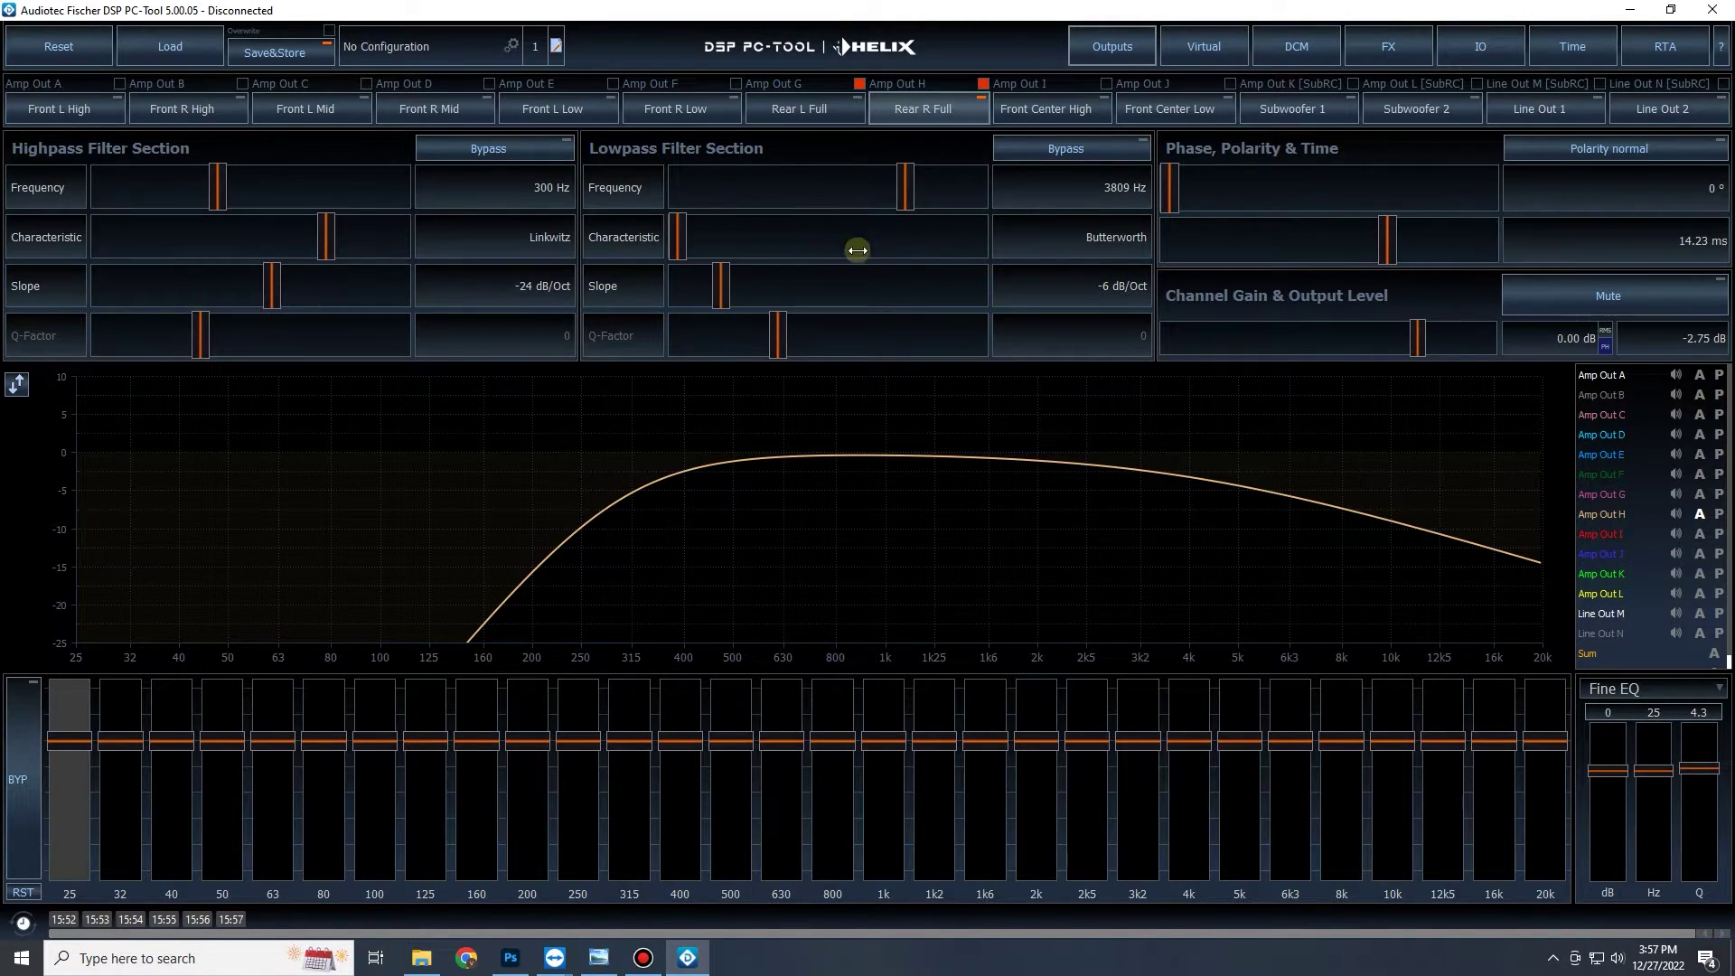
left_click(1480, 46)
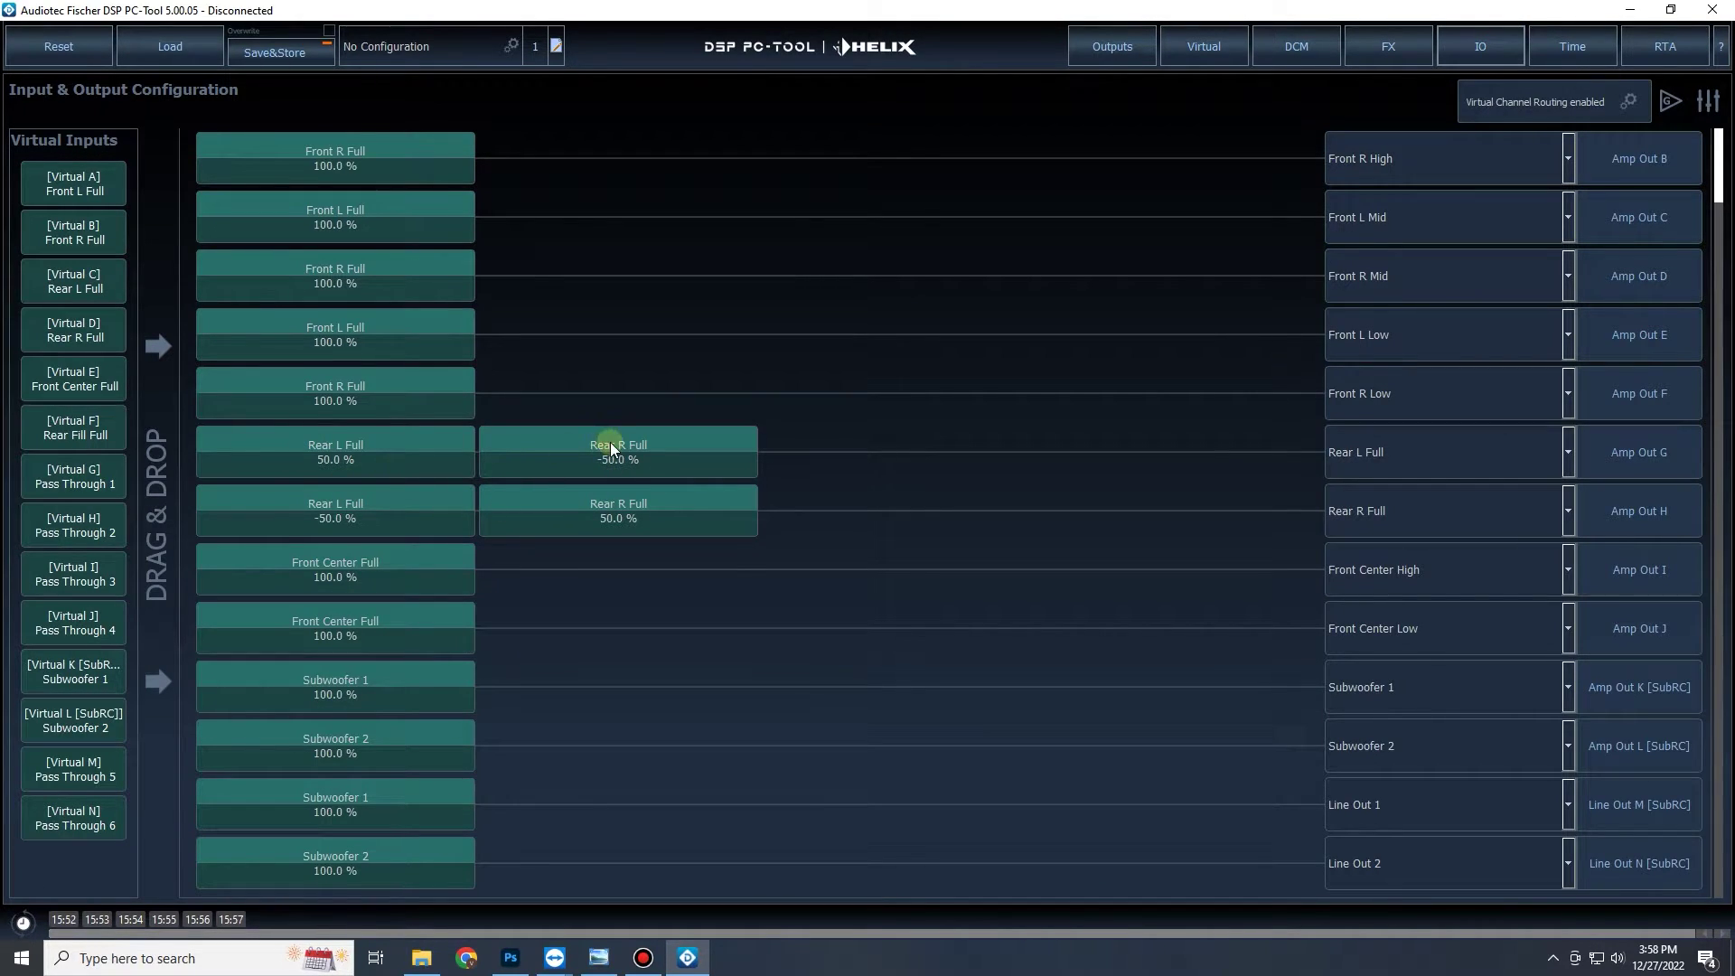
left_click_drag(610, 442, 377, 512)
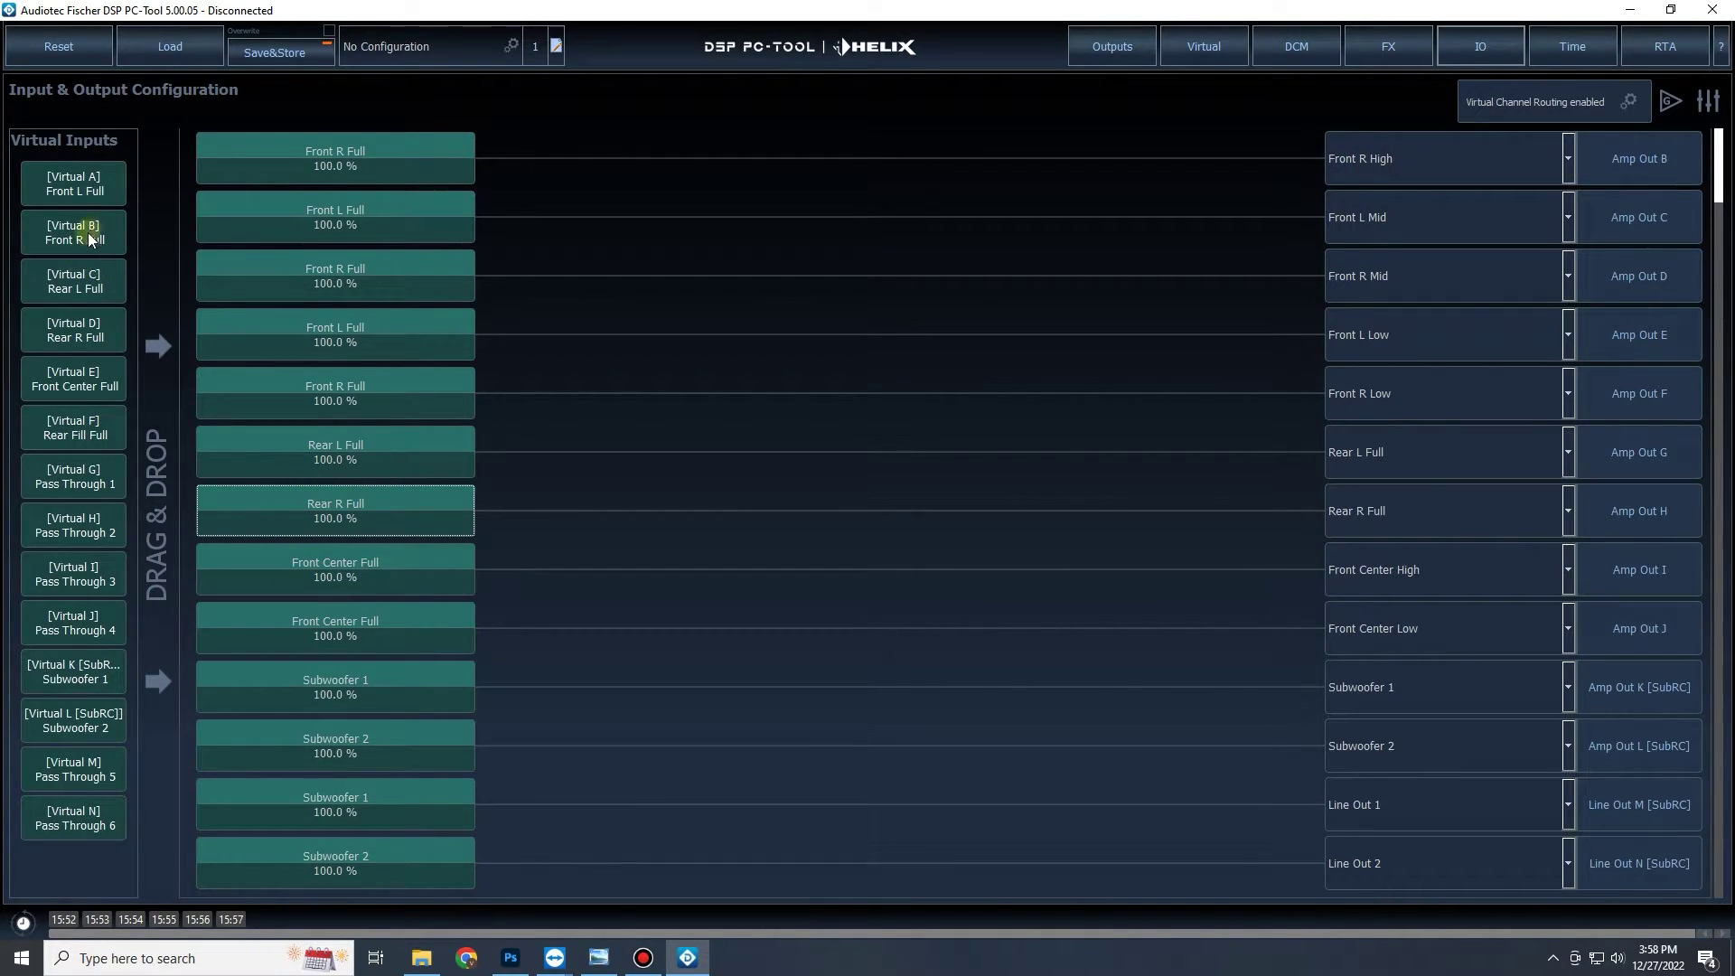
left_click_drag(84, 286, 479, 499)
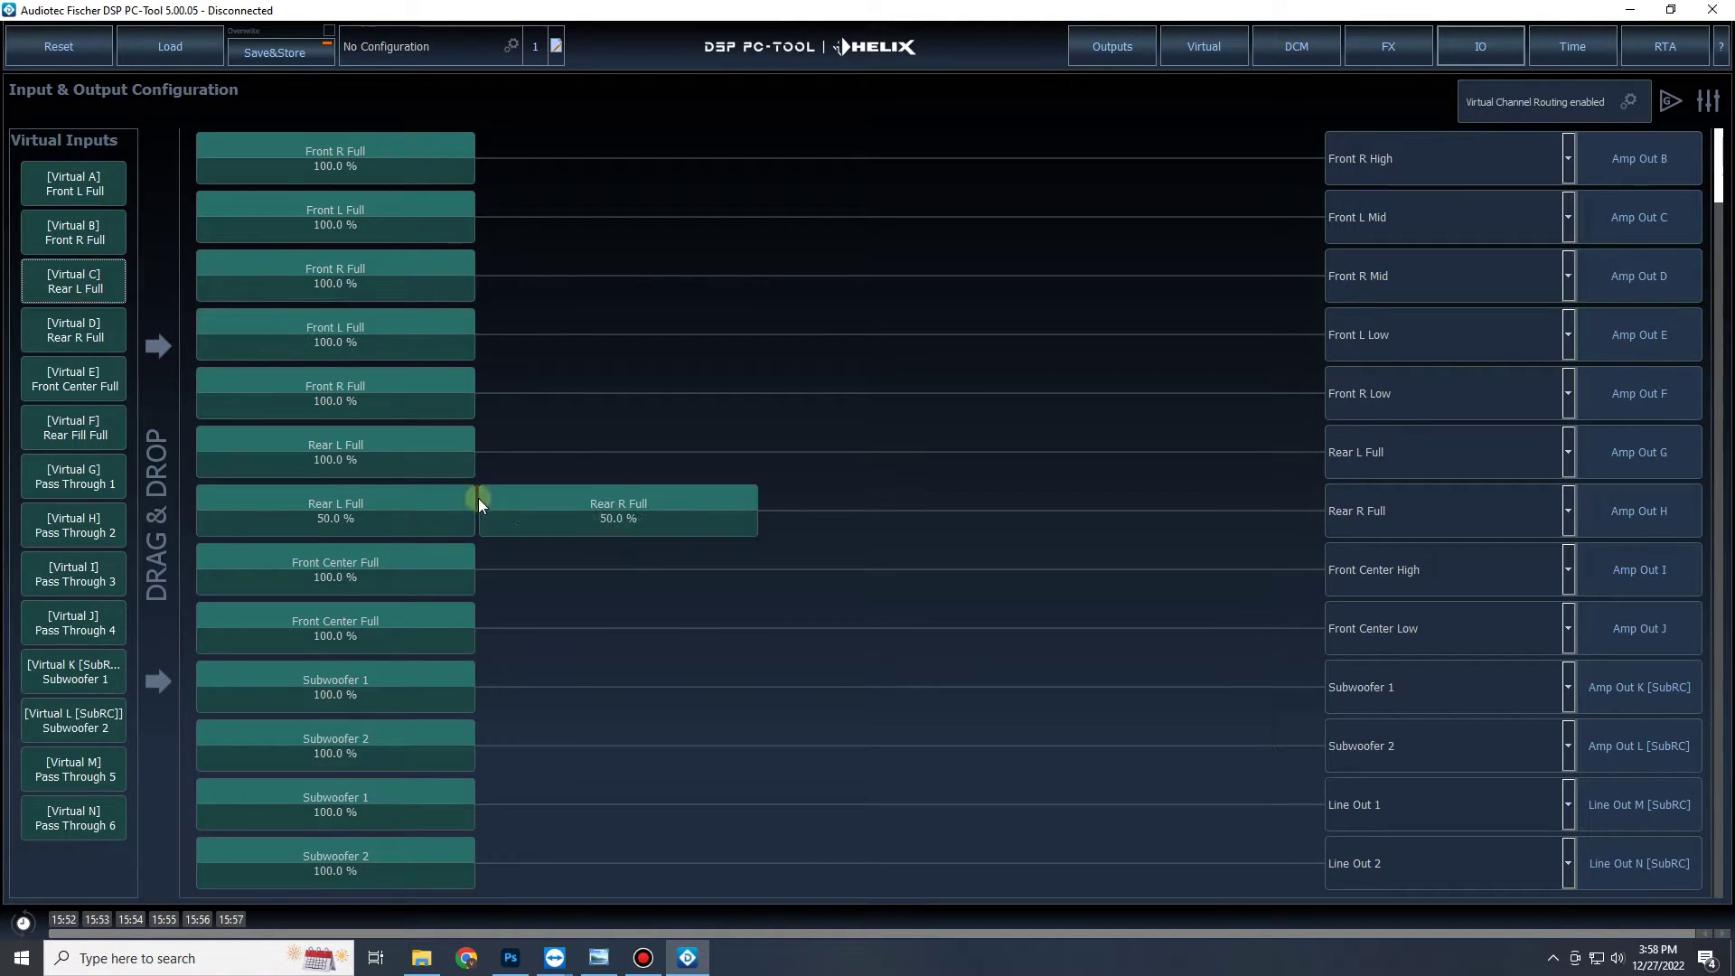
left_click_drag(70, 330, 594, 453)
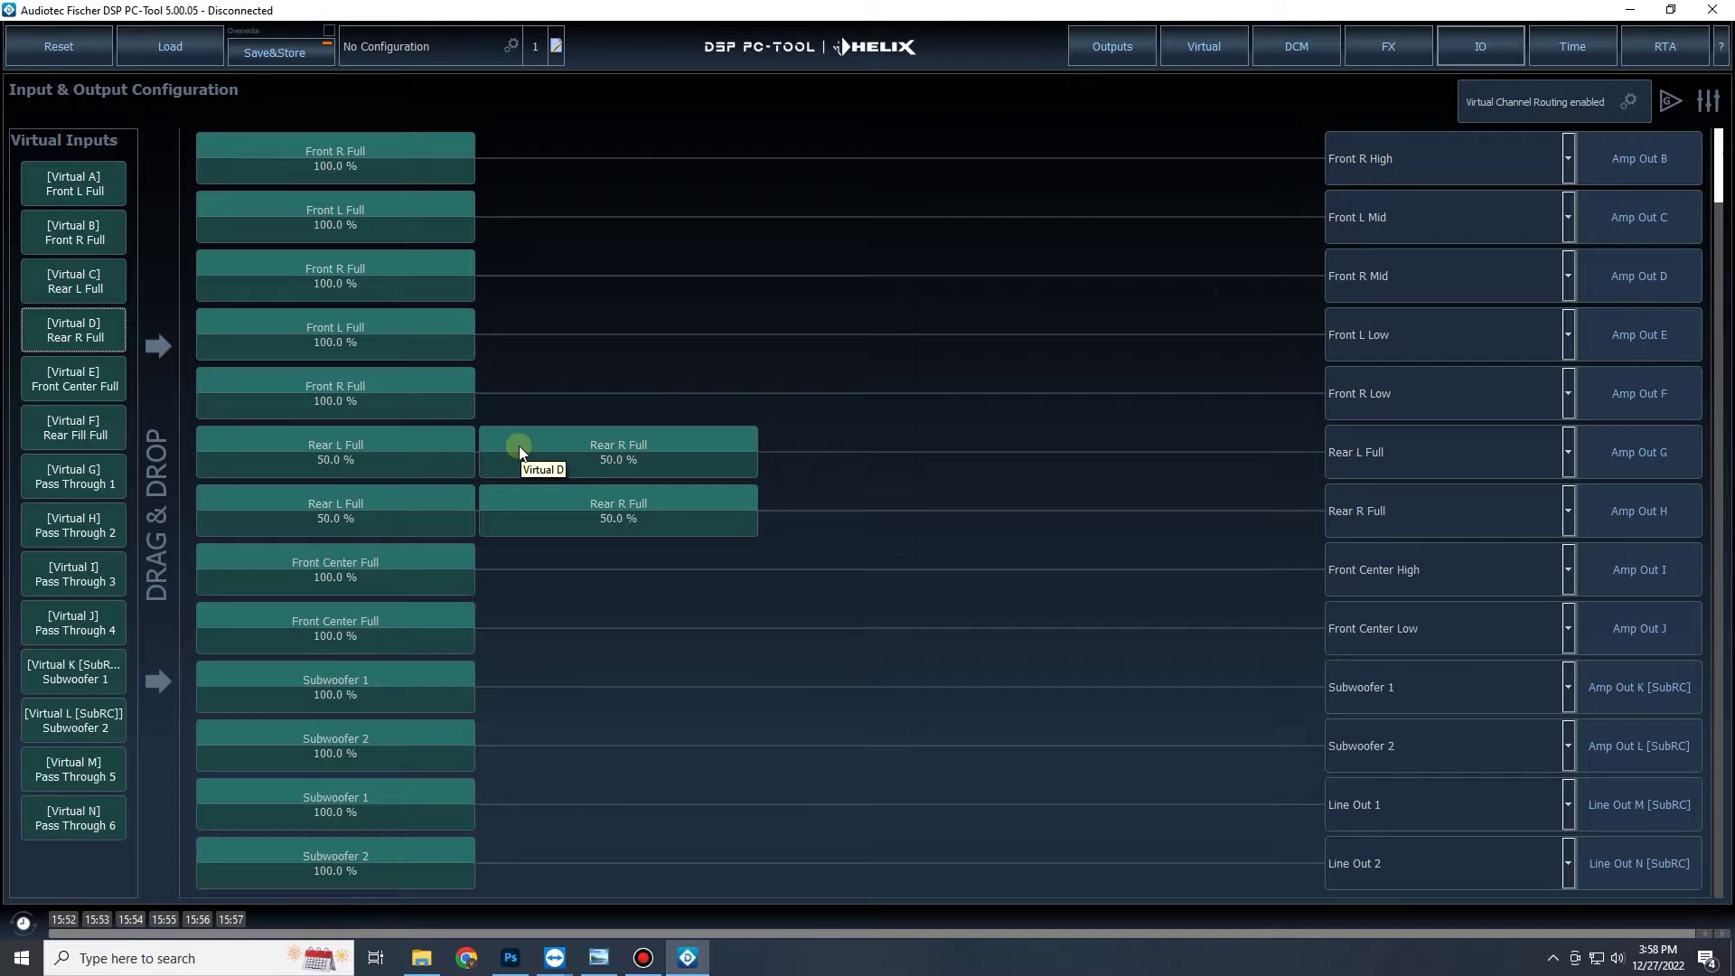
Remove the rear cross-mixes, leaving Amp Out G on Rear L Full and H on Rear R Full at 100%.
double_click(592, 448)
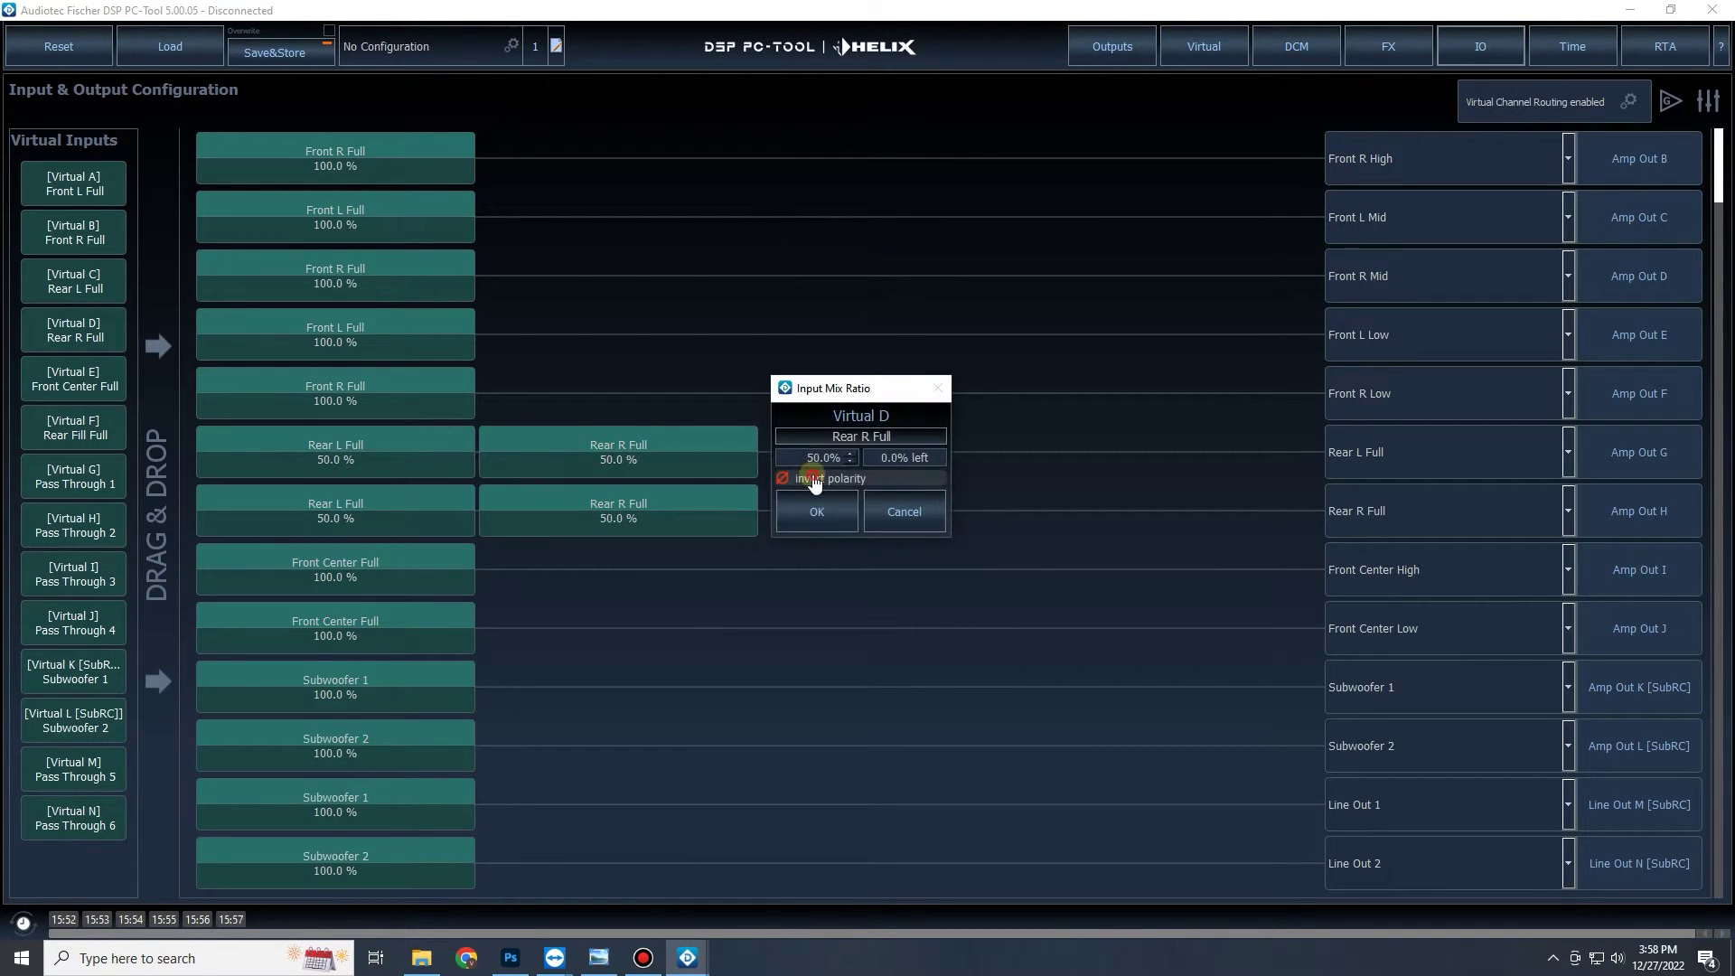
left_click(814, 480)
left_click(820, 514)
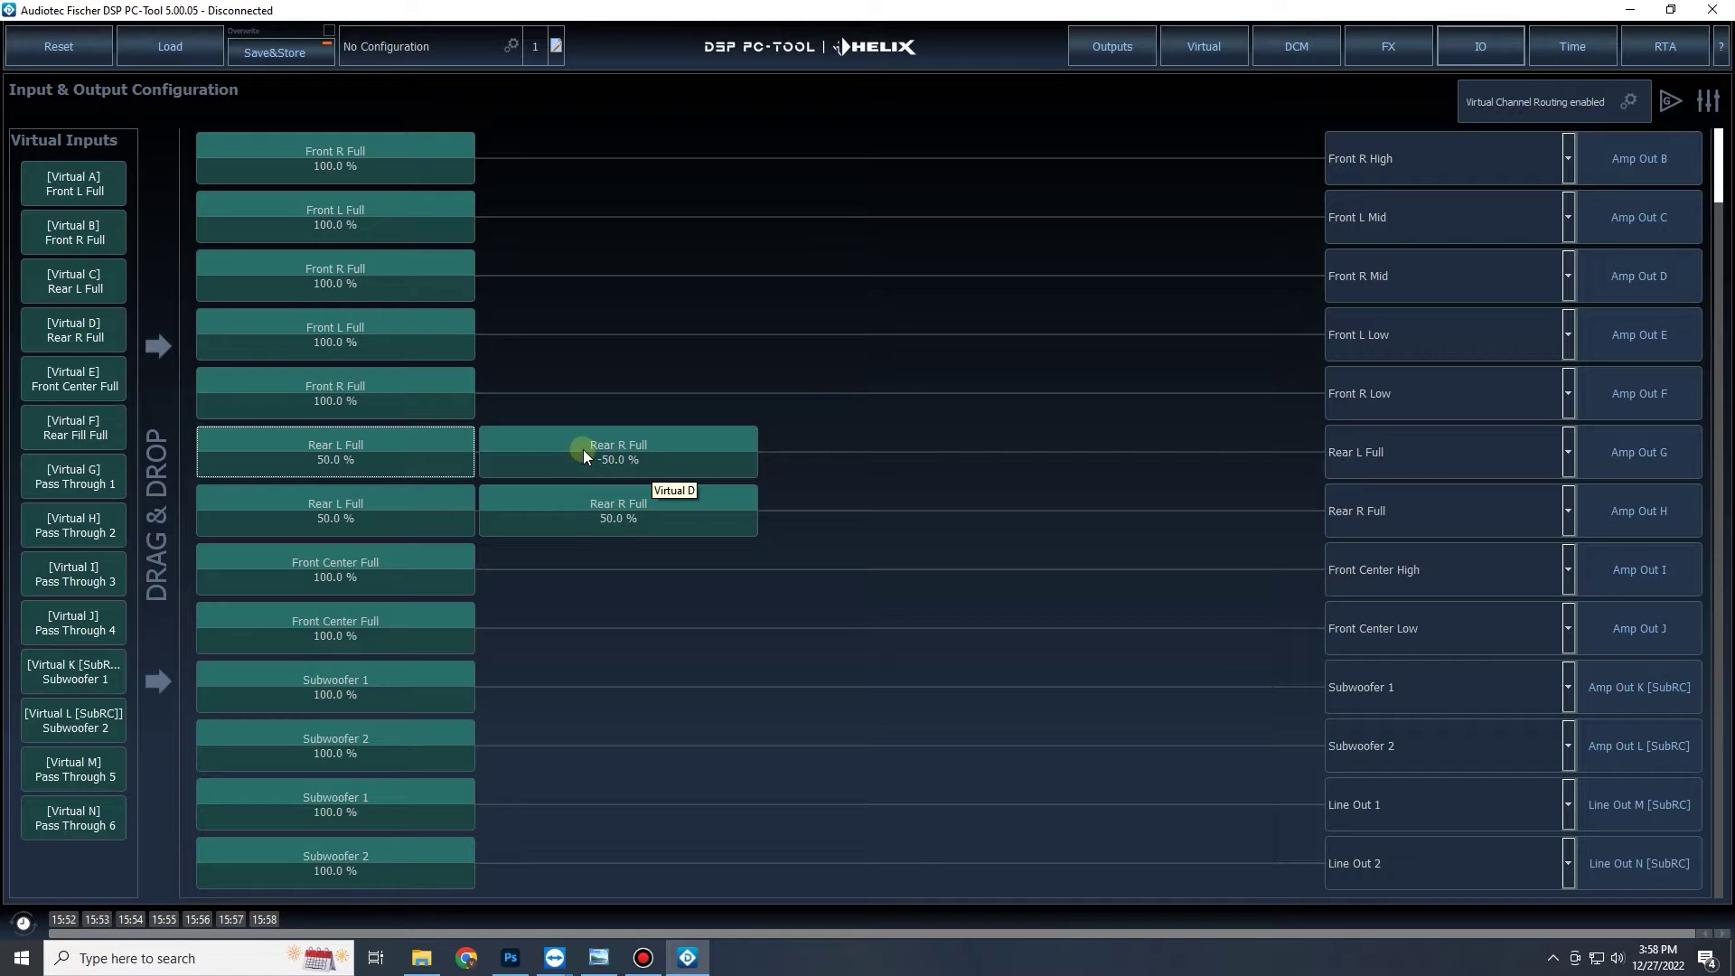
double_click(647, 448)
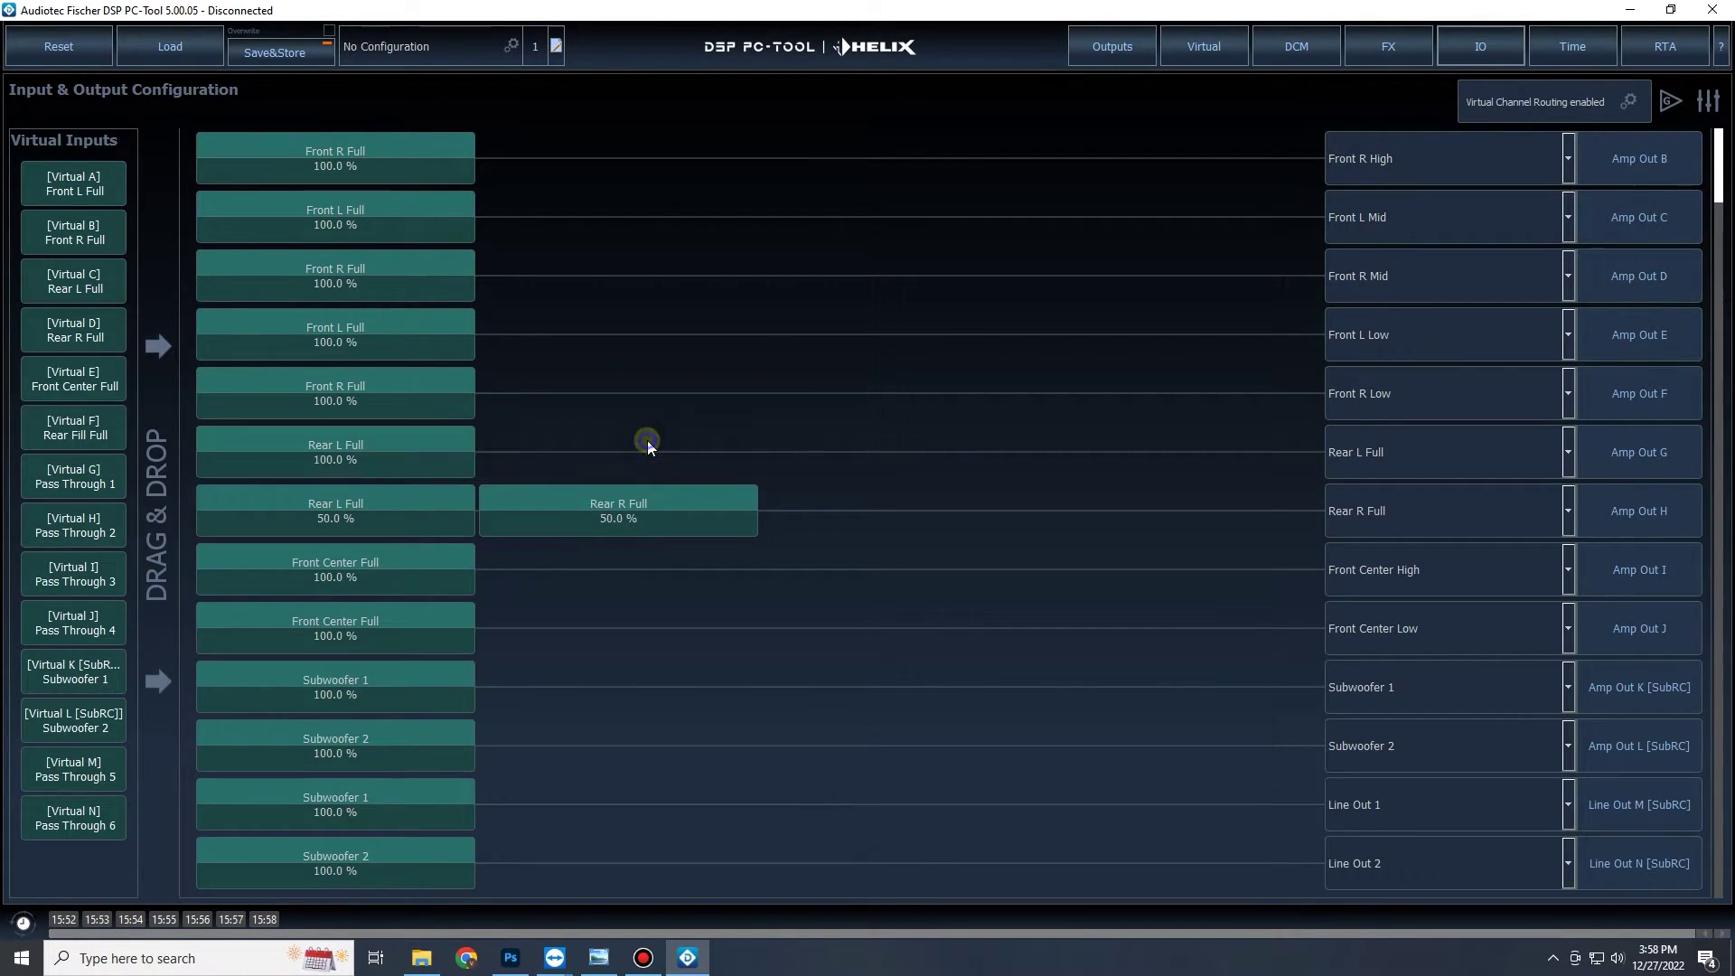
double_click(443, 508)
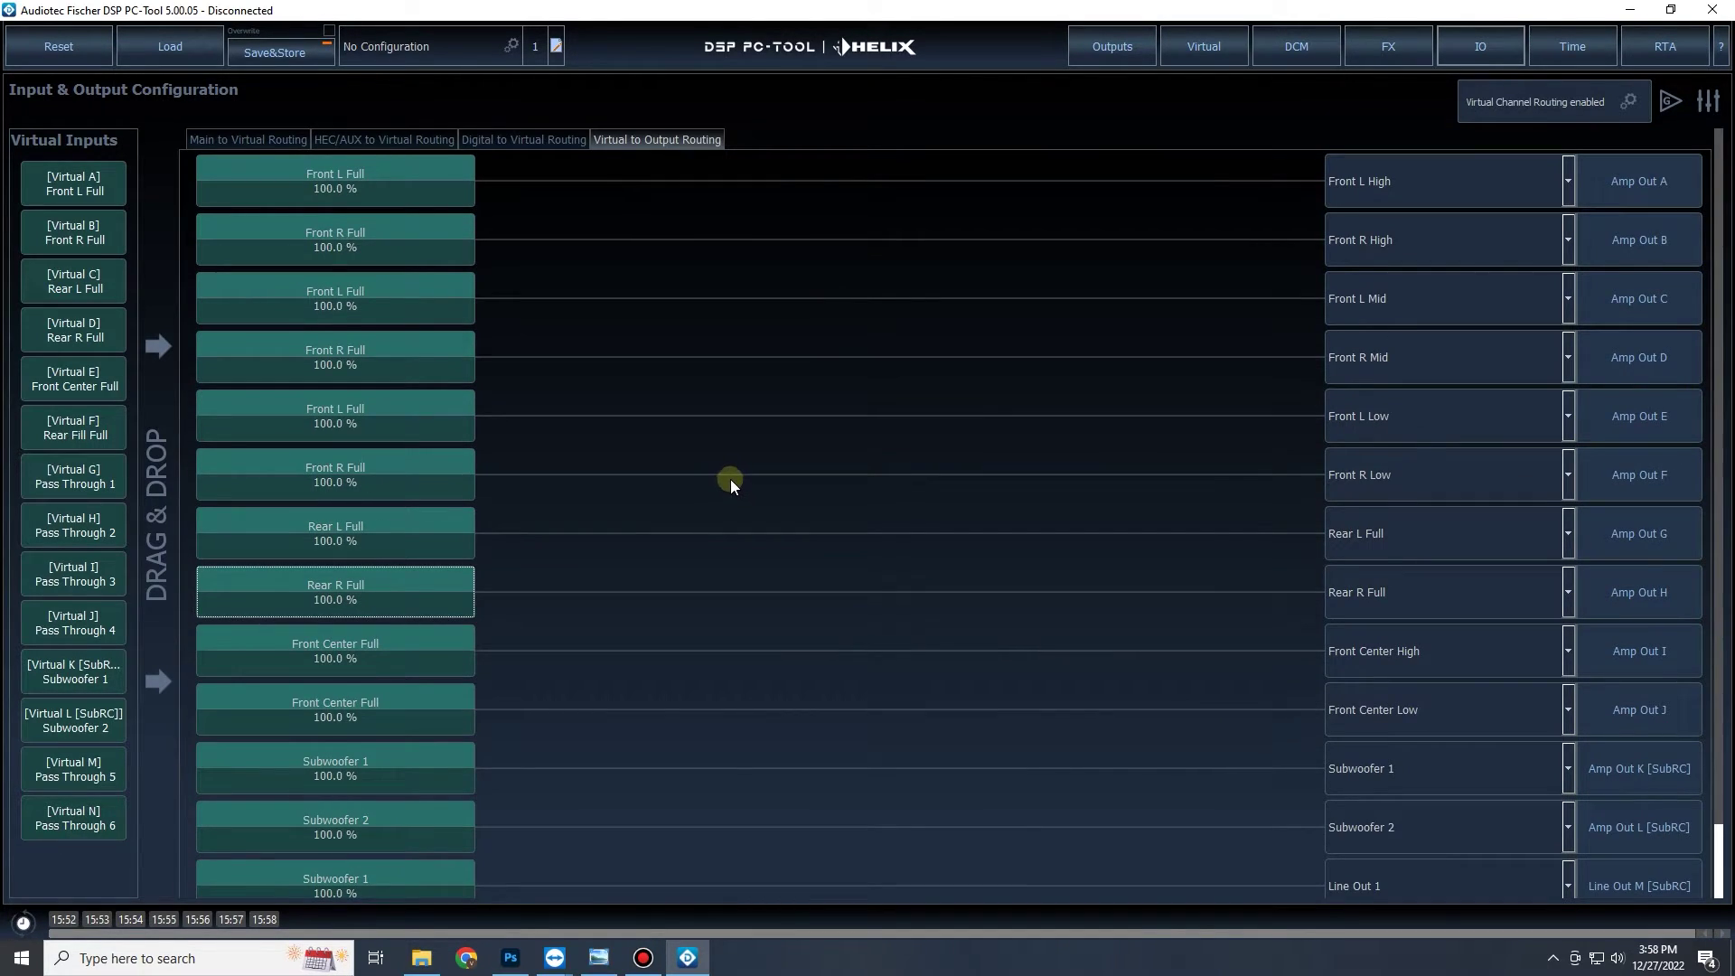
Confirm RealCenter is enabled on Center Full in the FX Center Processing settings.
left_click(1374, 53)
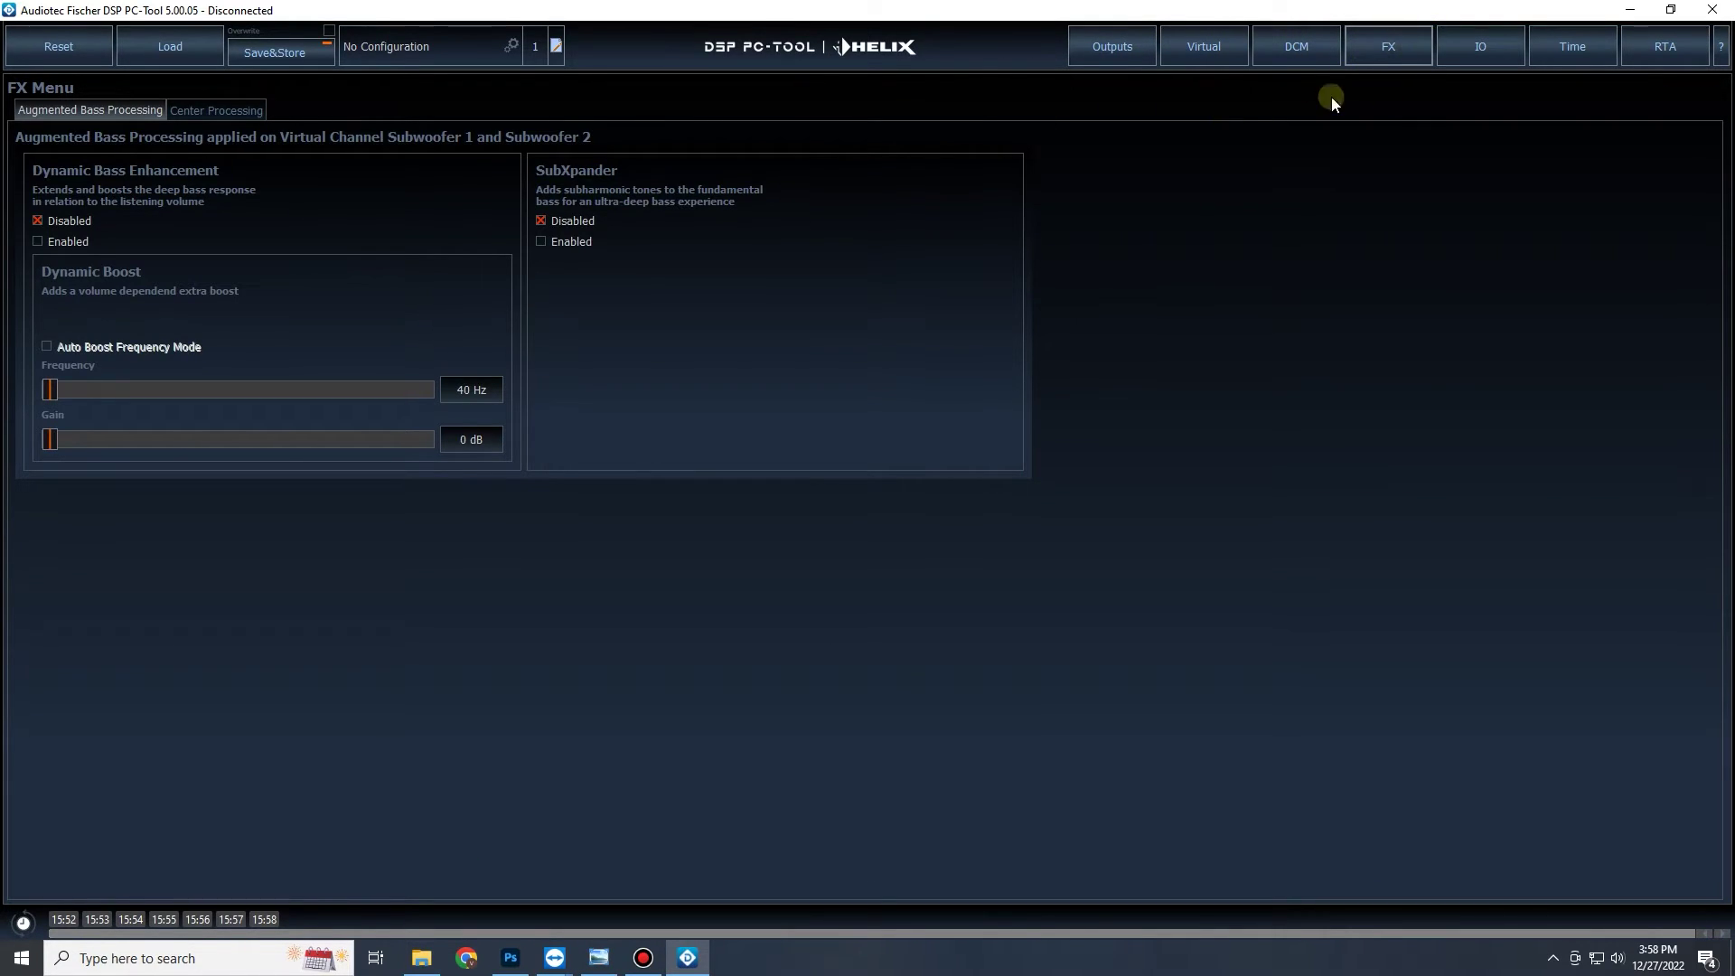
left_click(230, 111)
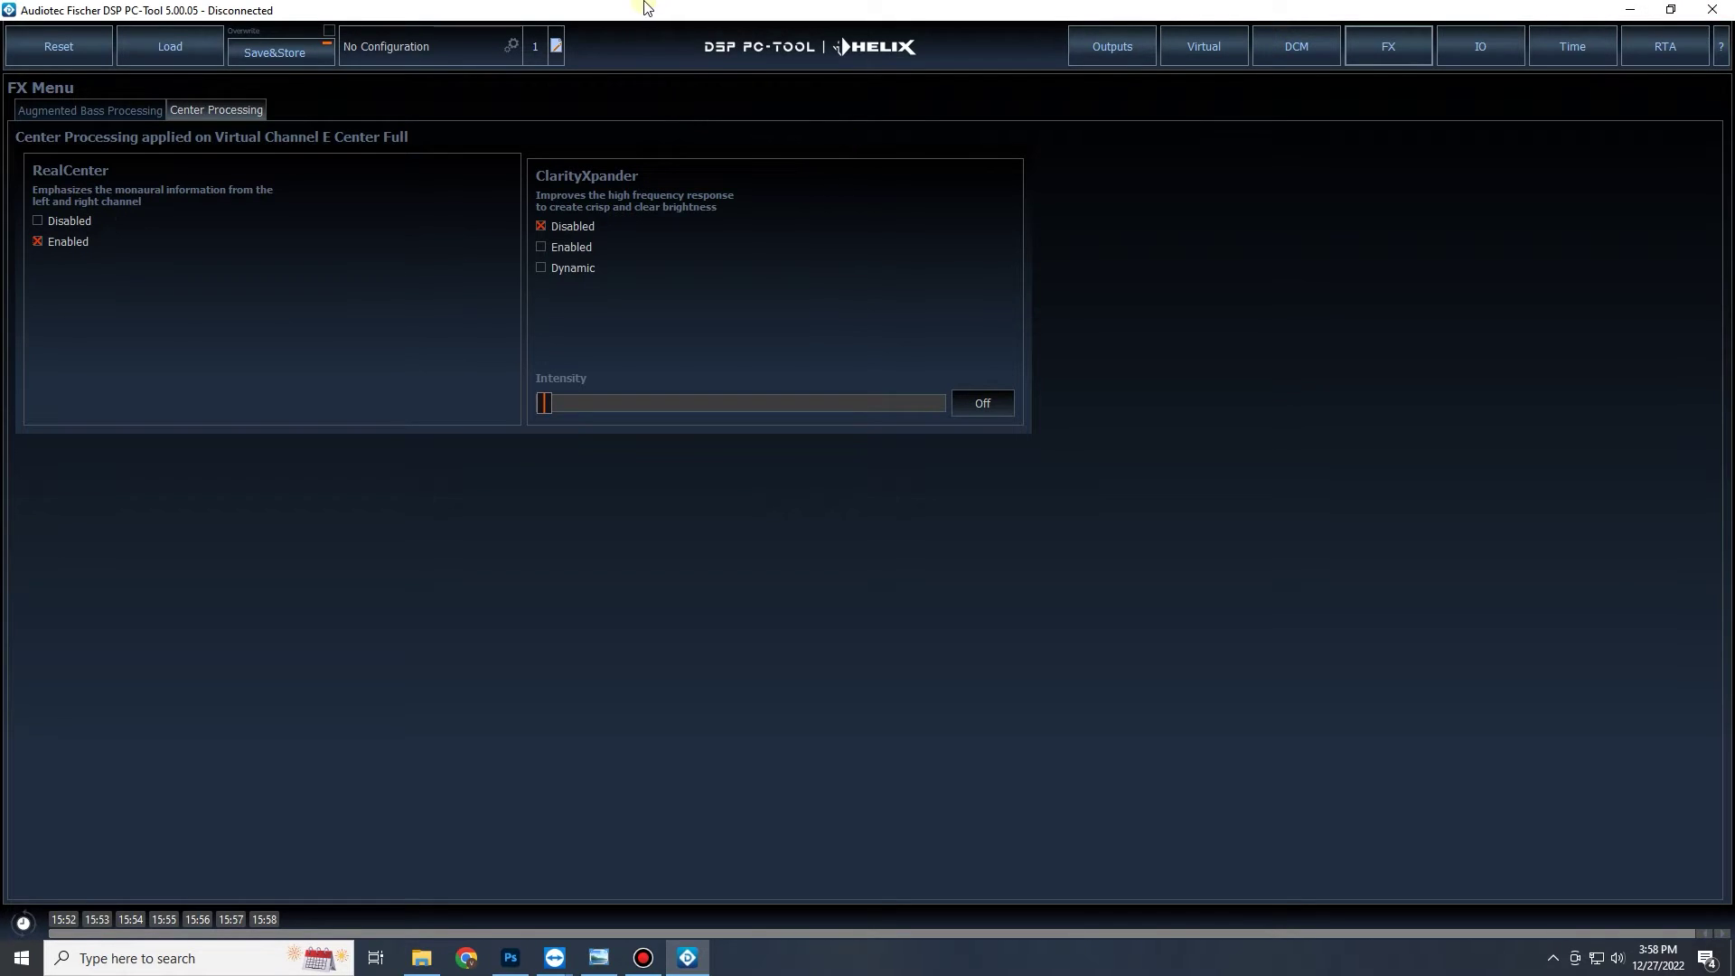
mouse_move(645, 8)
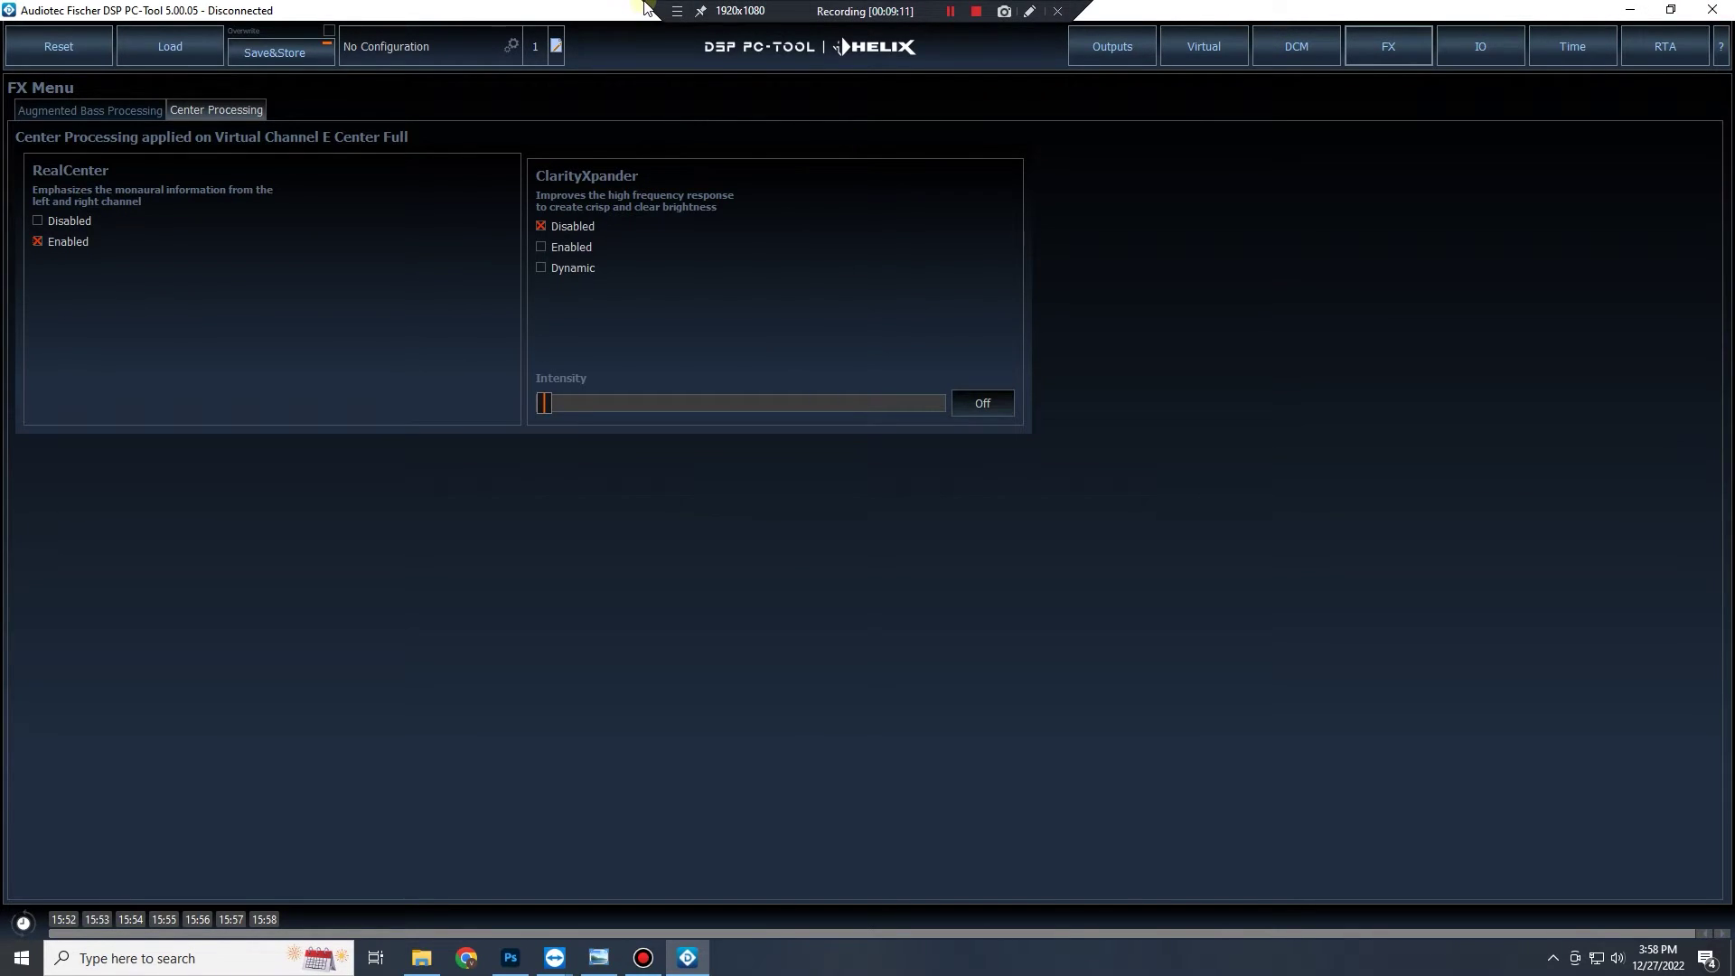
left_click(1483, 47)
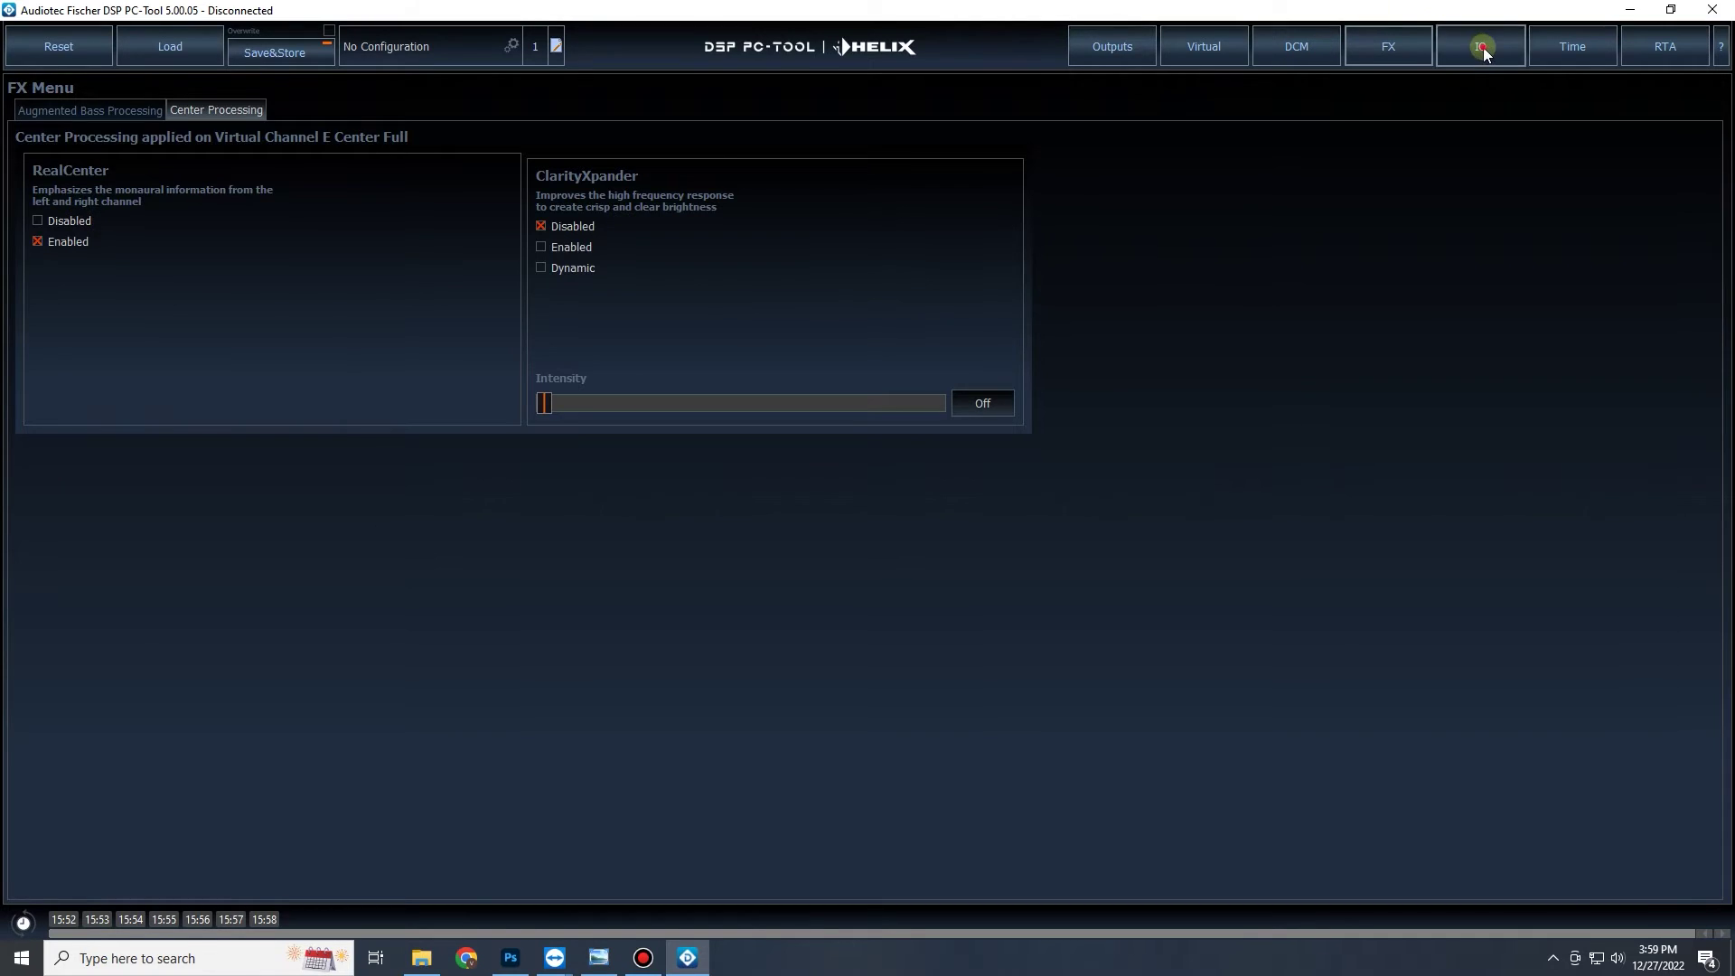
Replace the center input on Front Center Full with Front L Full and Front R Full.
left_click(272, 139)
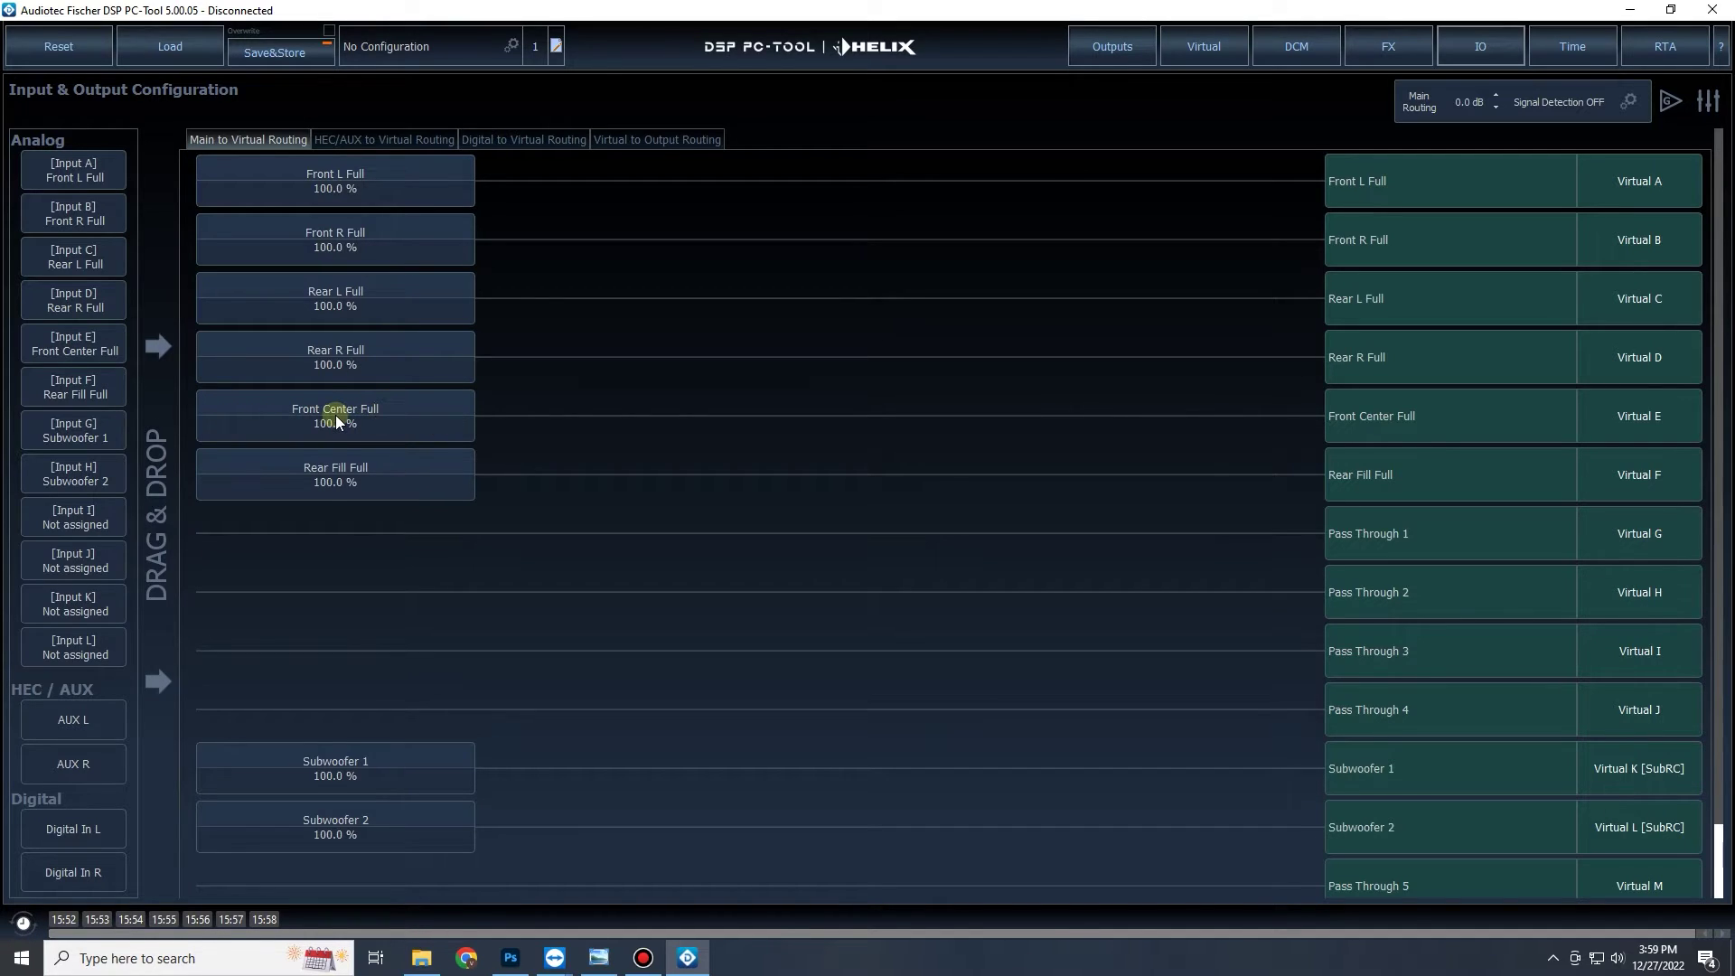
left_click_drag(336, 419, 172, 141)
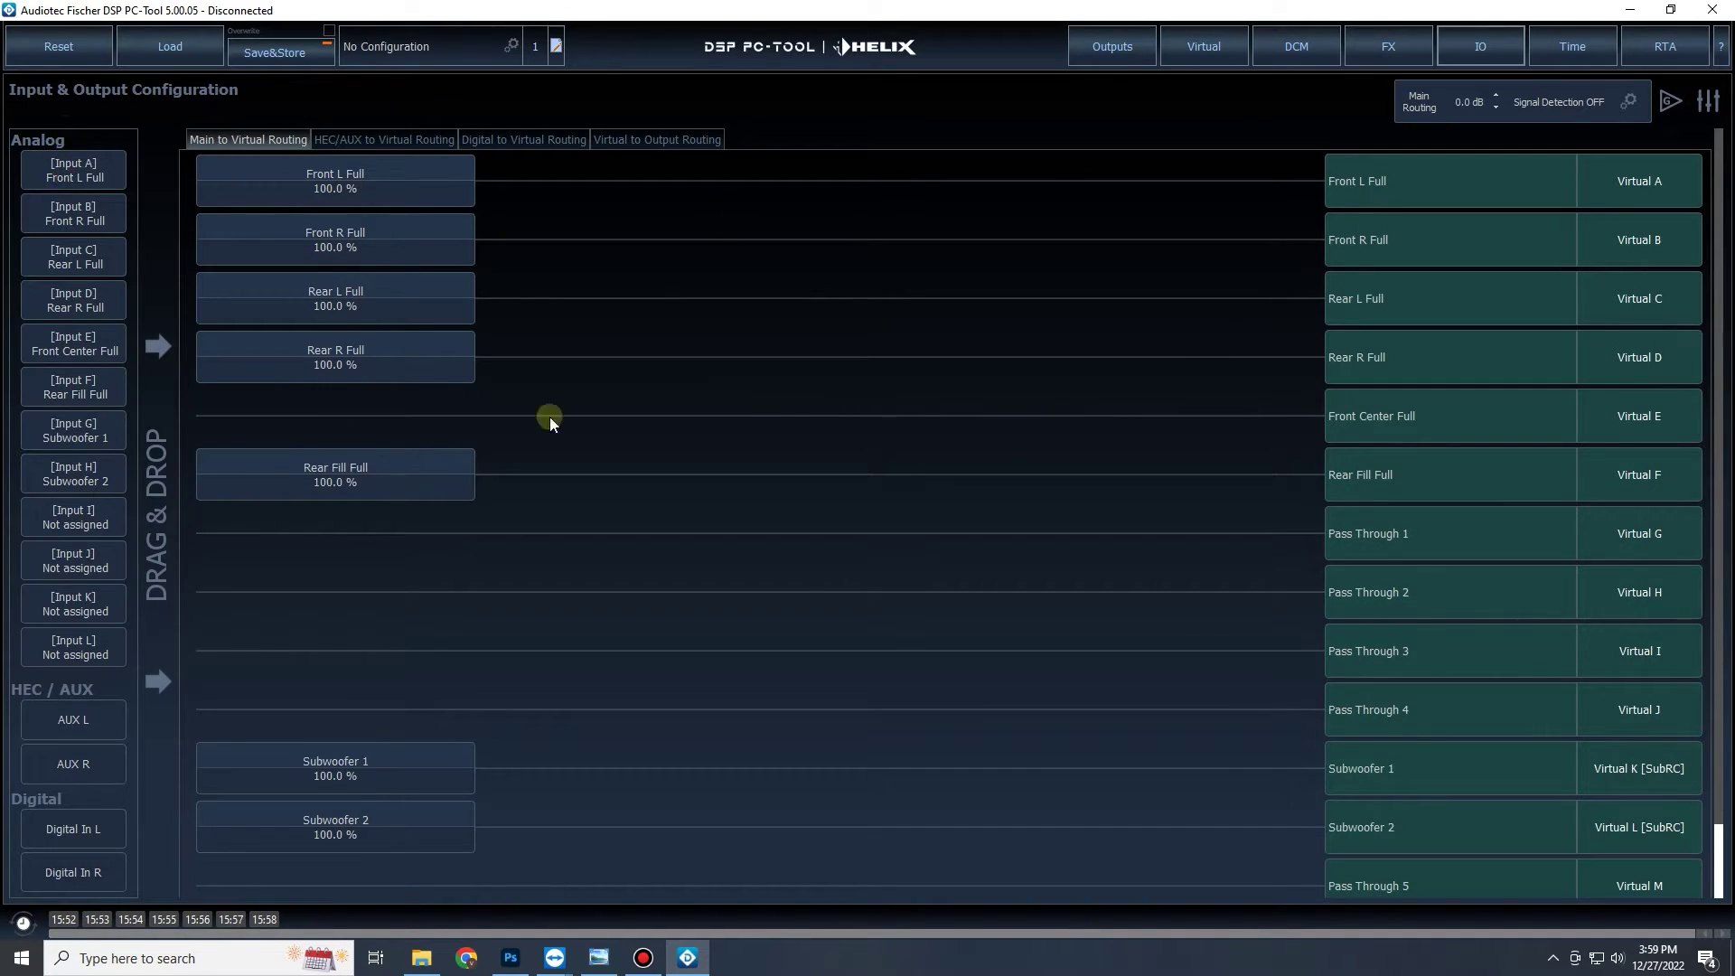
left_click_drag(52, 166, 371, 414)
left_click_drag(112, 208, 633, 418)
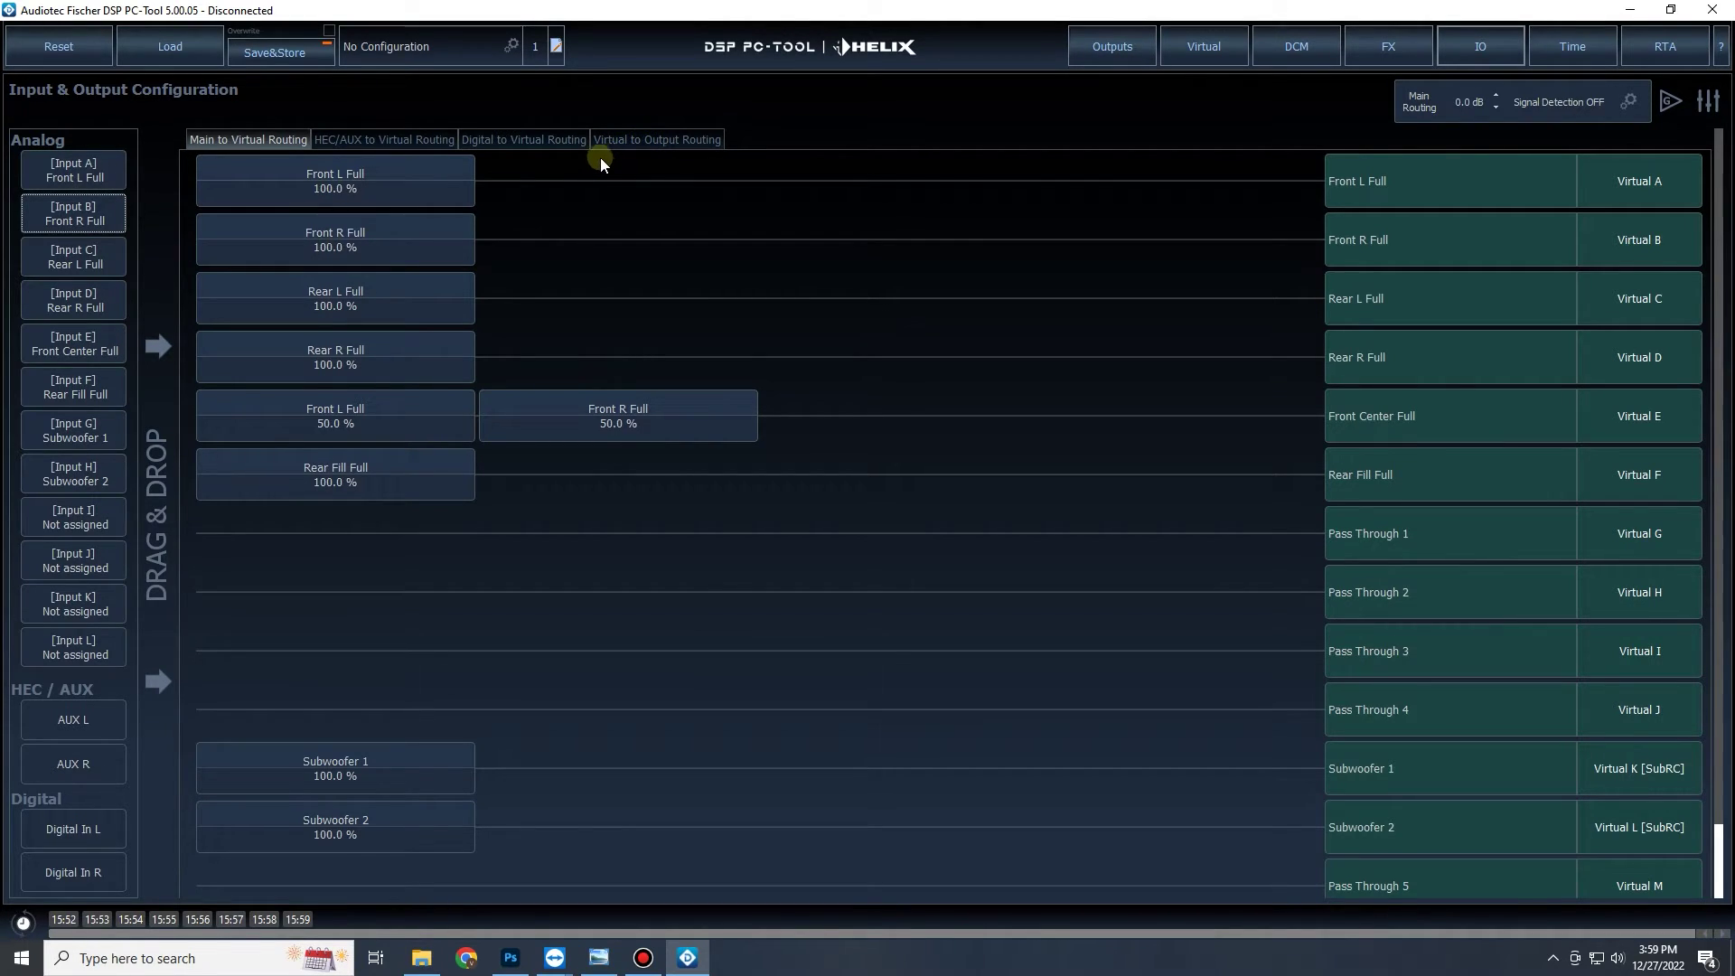
Route Front Center Full into Front L/R High and Mid outputs, removing the stray Front L Low mix.
left_click(655, 137)
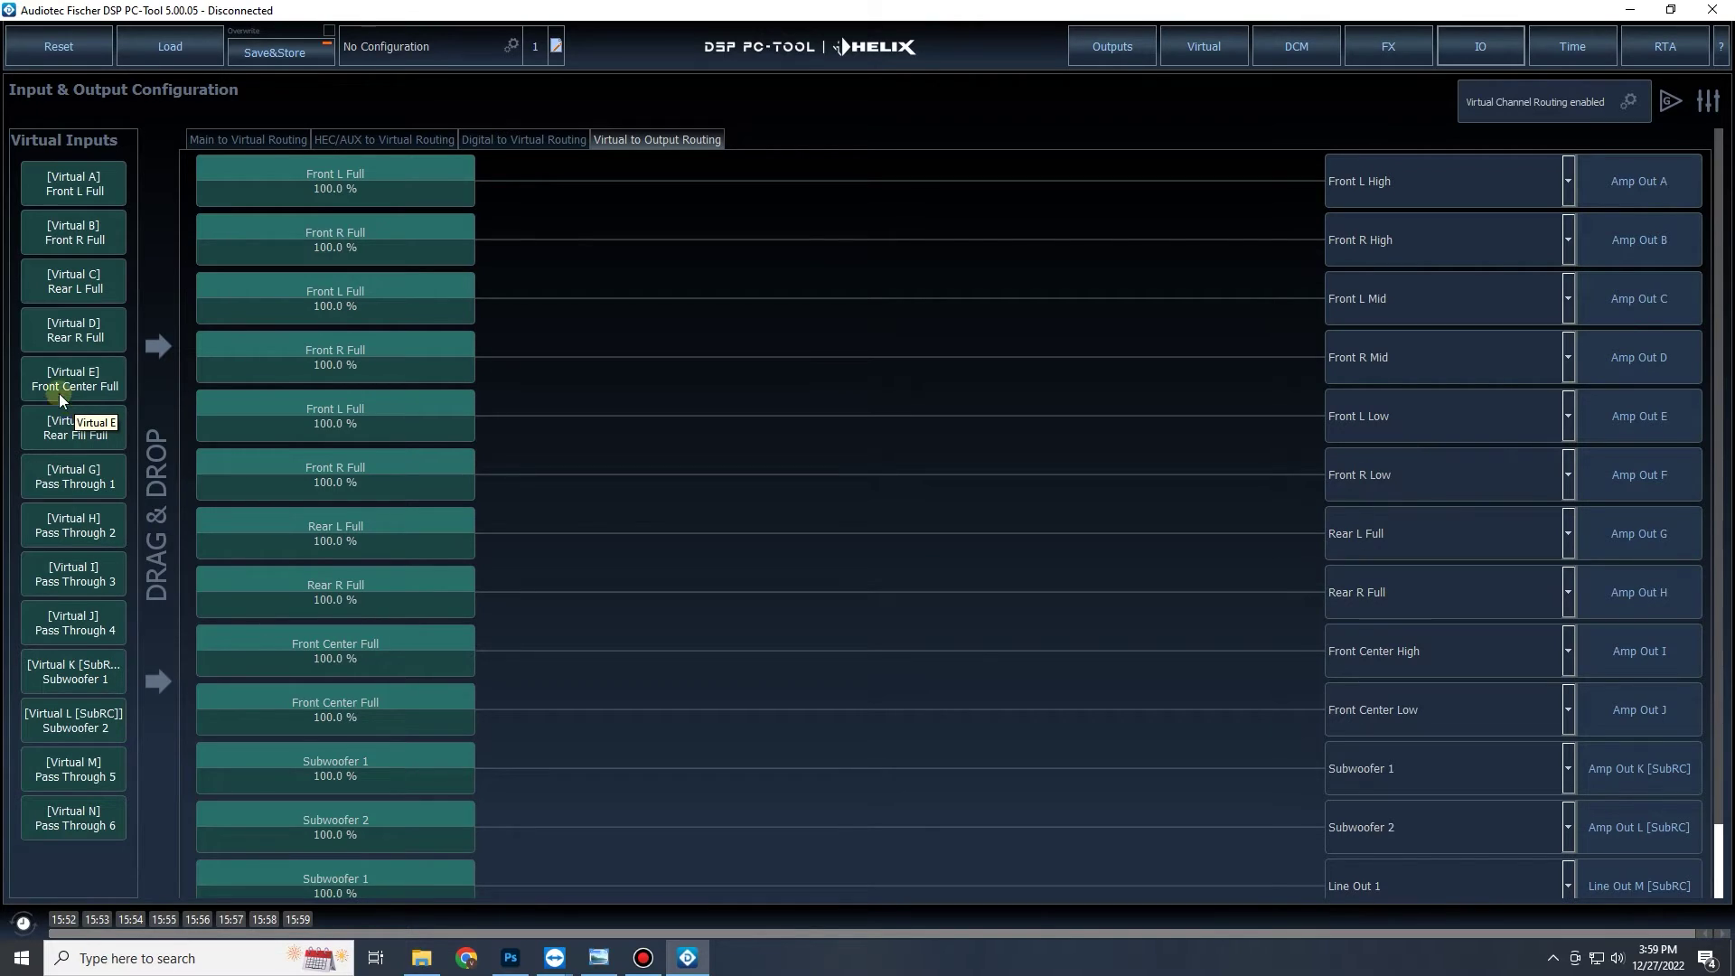
left_click_drag(58, 393, 642, 195)
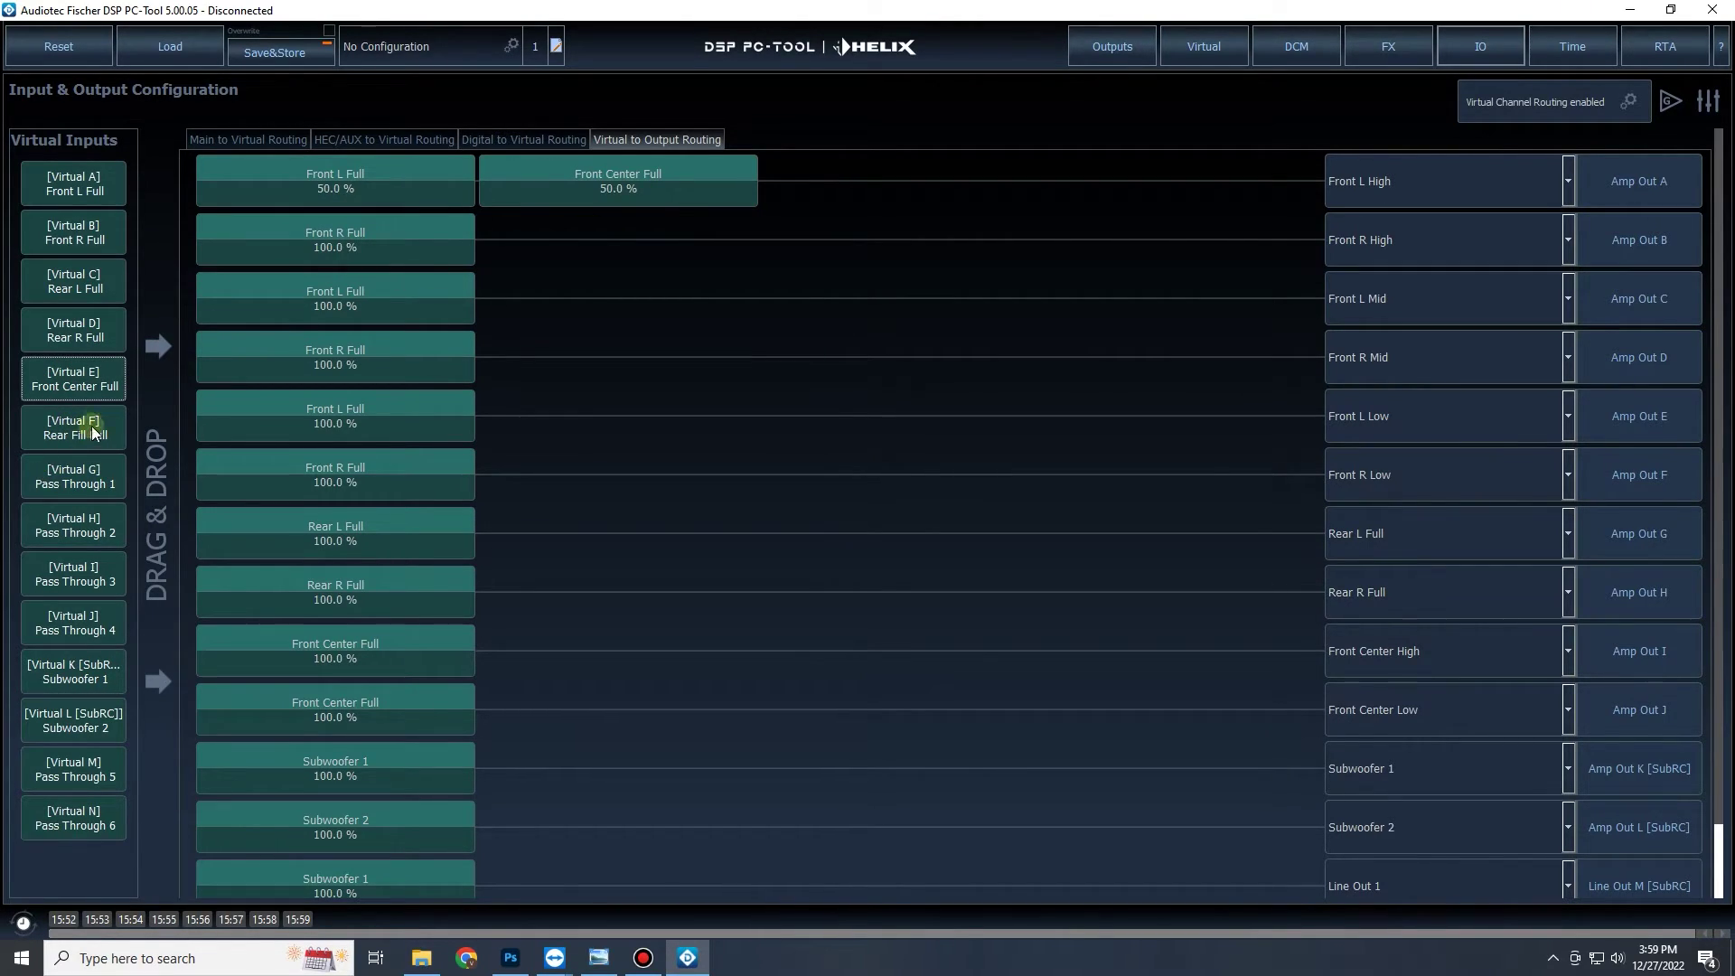
left_click_drag(76, 387, 668, 280)
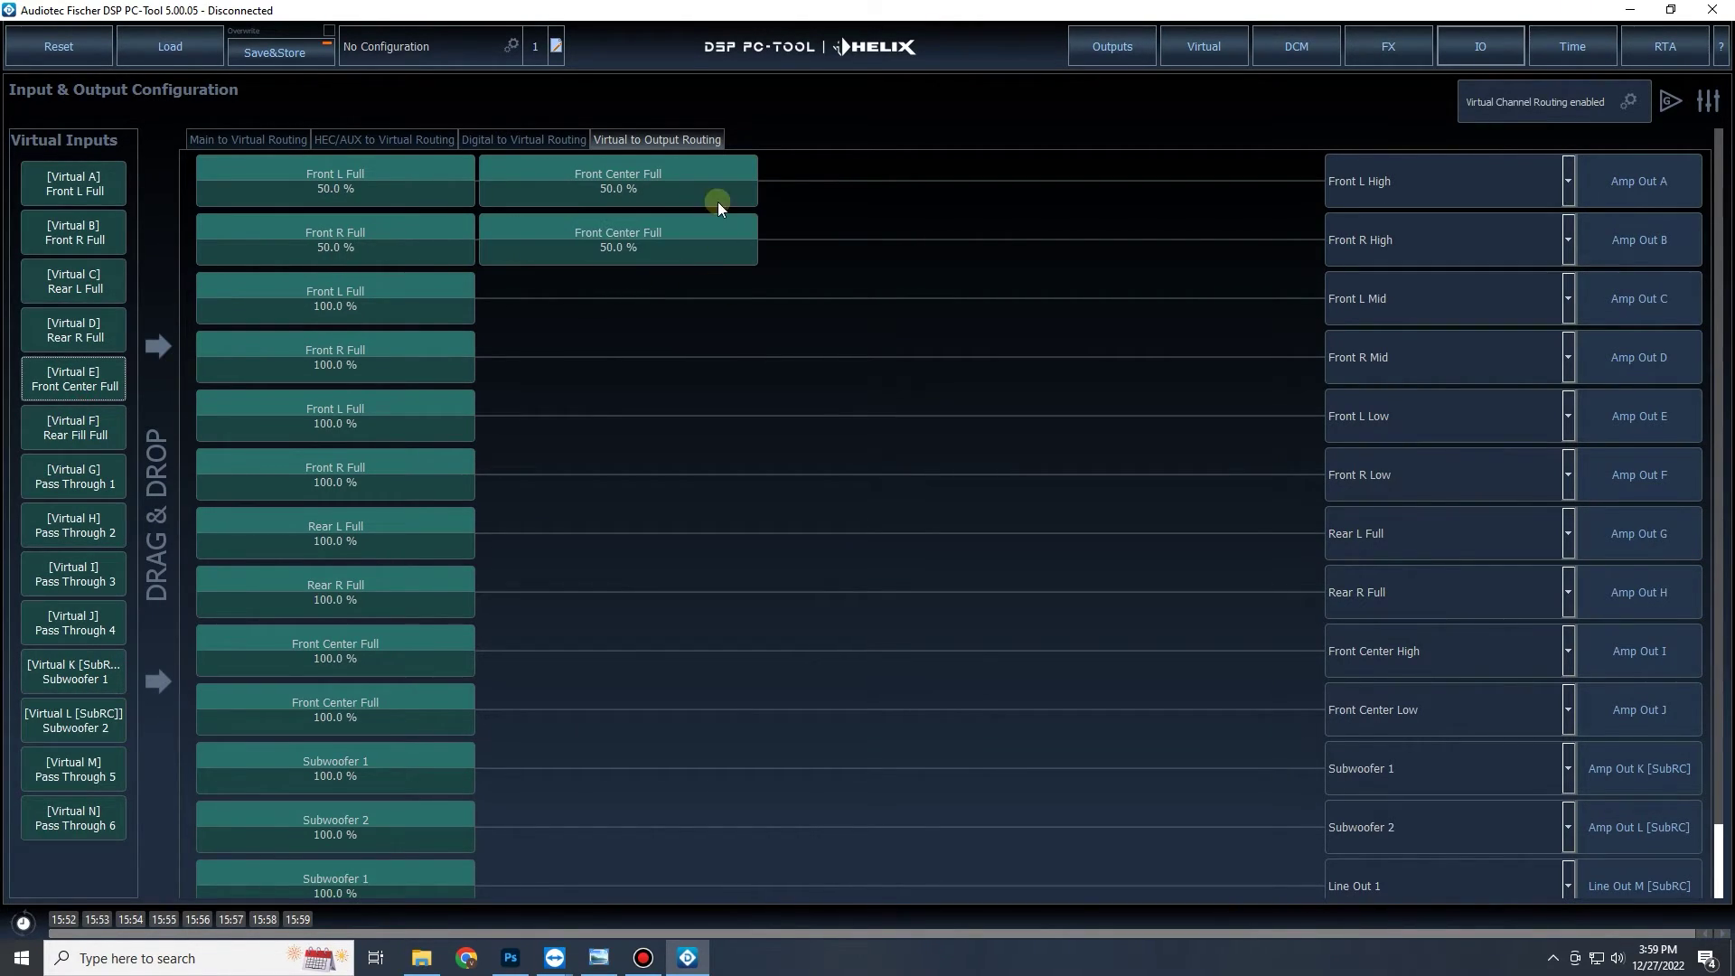
left_click_drag(107, 383, 667, 300)
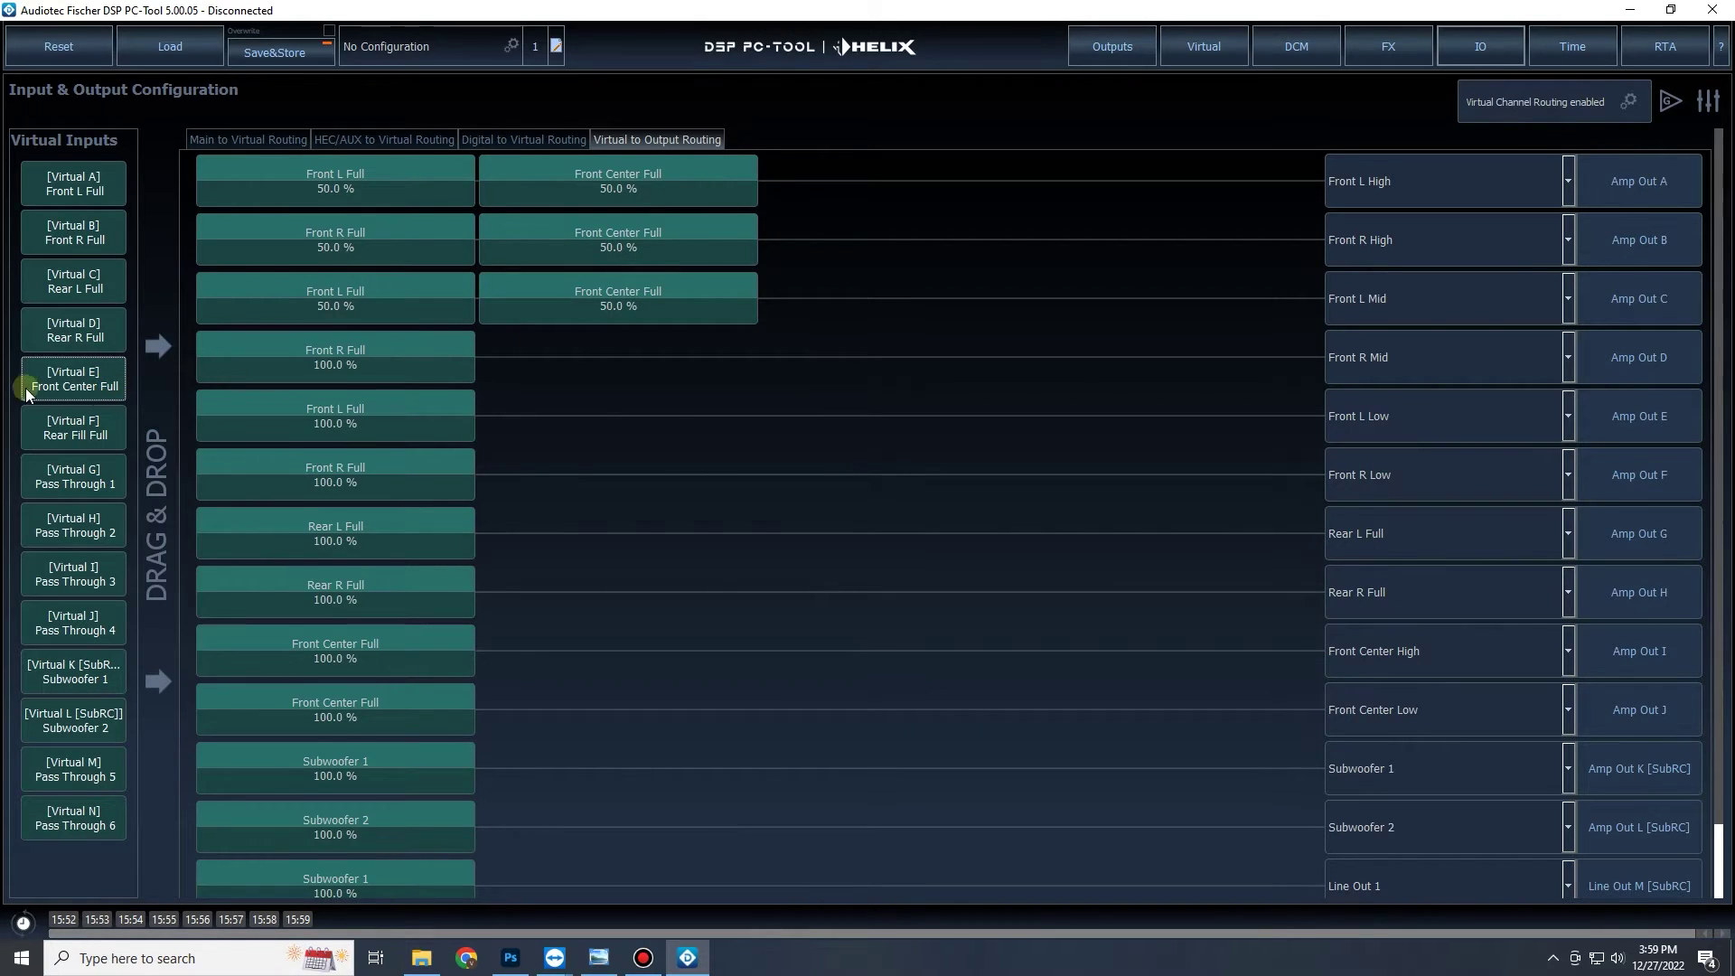
left_click_drag(25, 388, 582, 424)
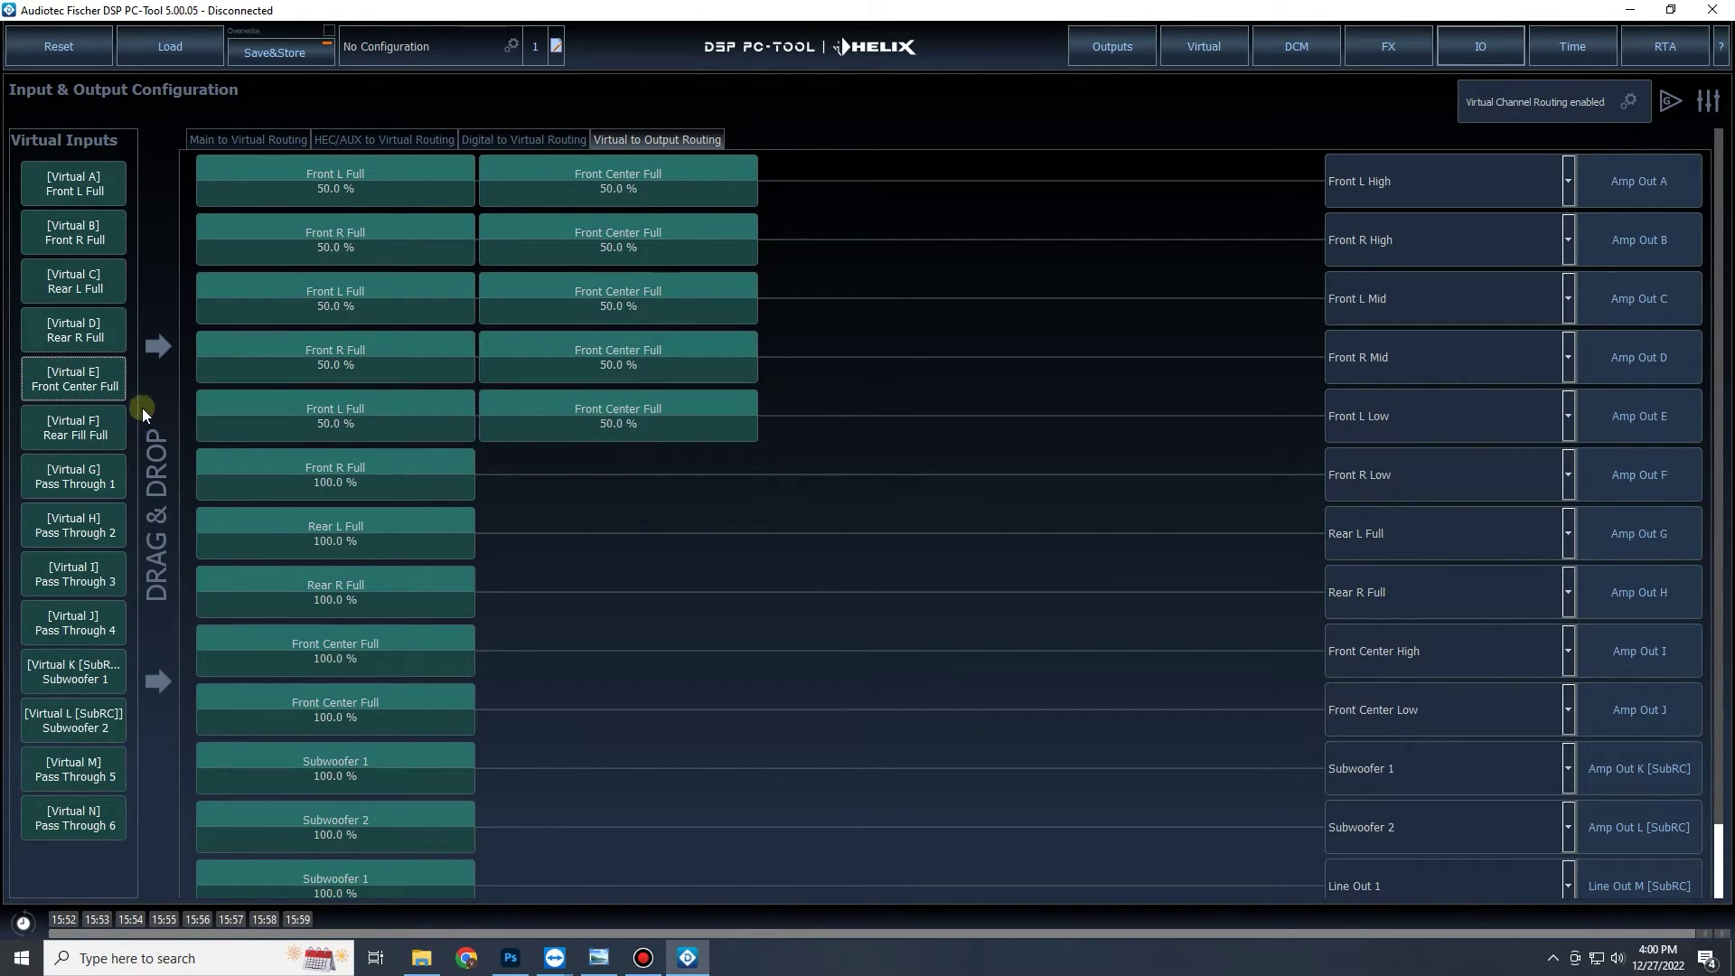
double_click(598, 420)
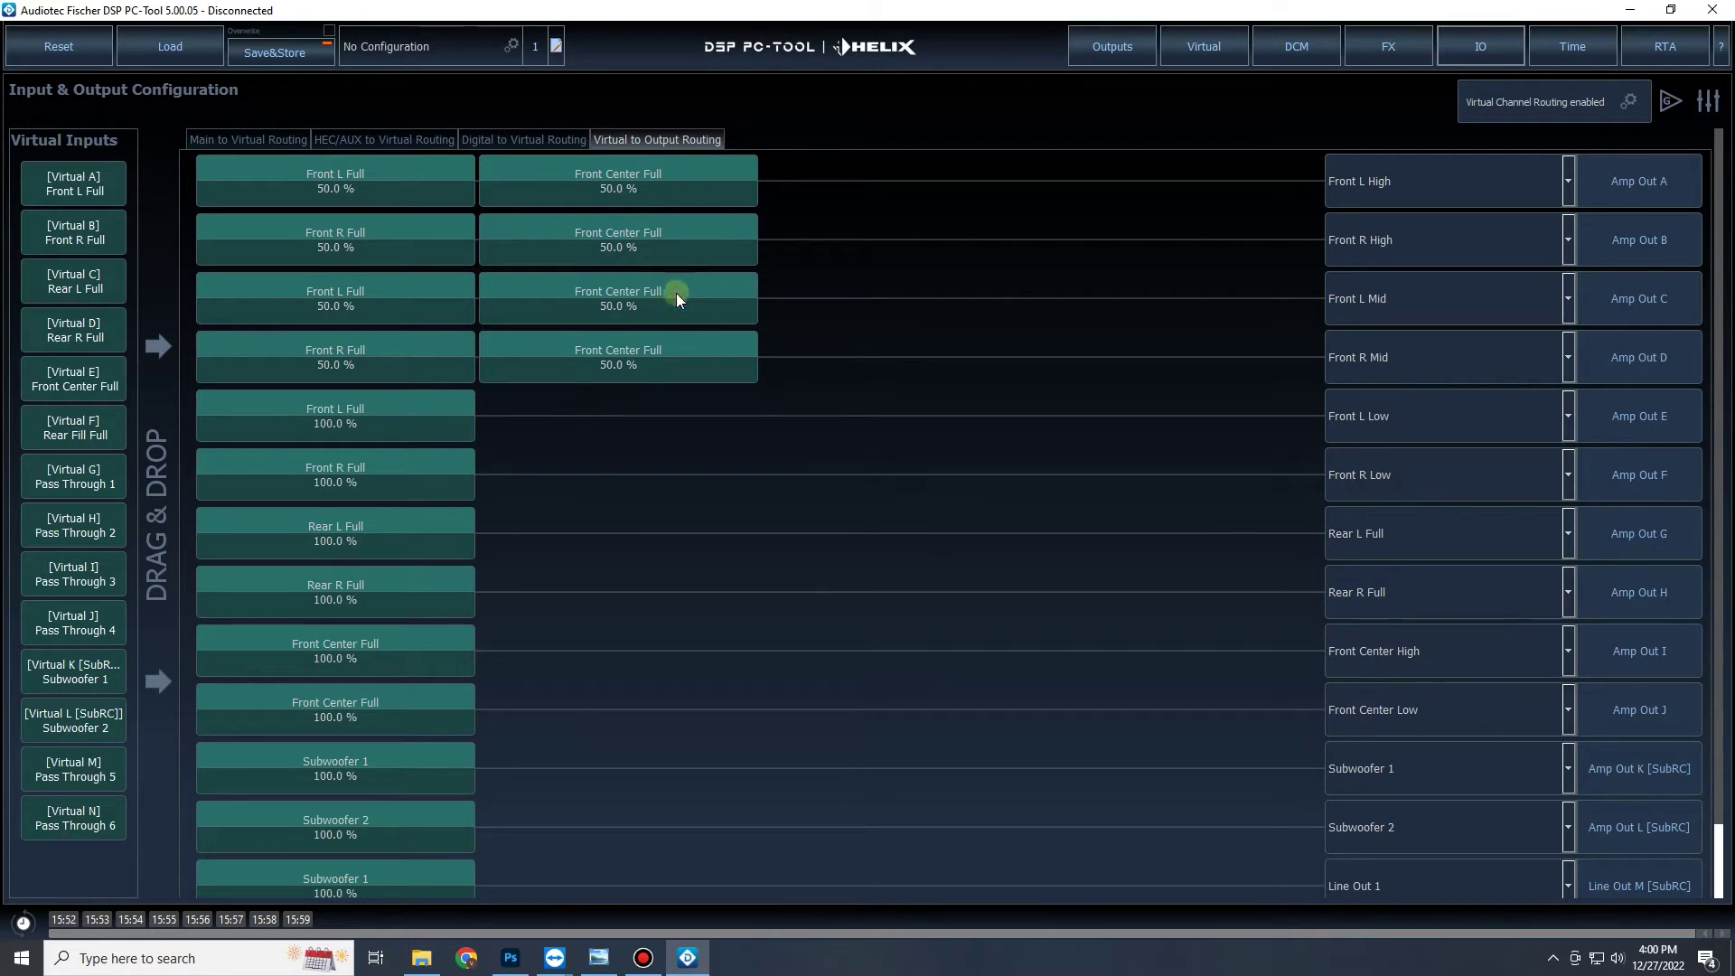
Set the Front Center mix in Front L and R High outputs to -15% inverted.
double_click(562, 178)
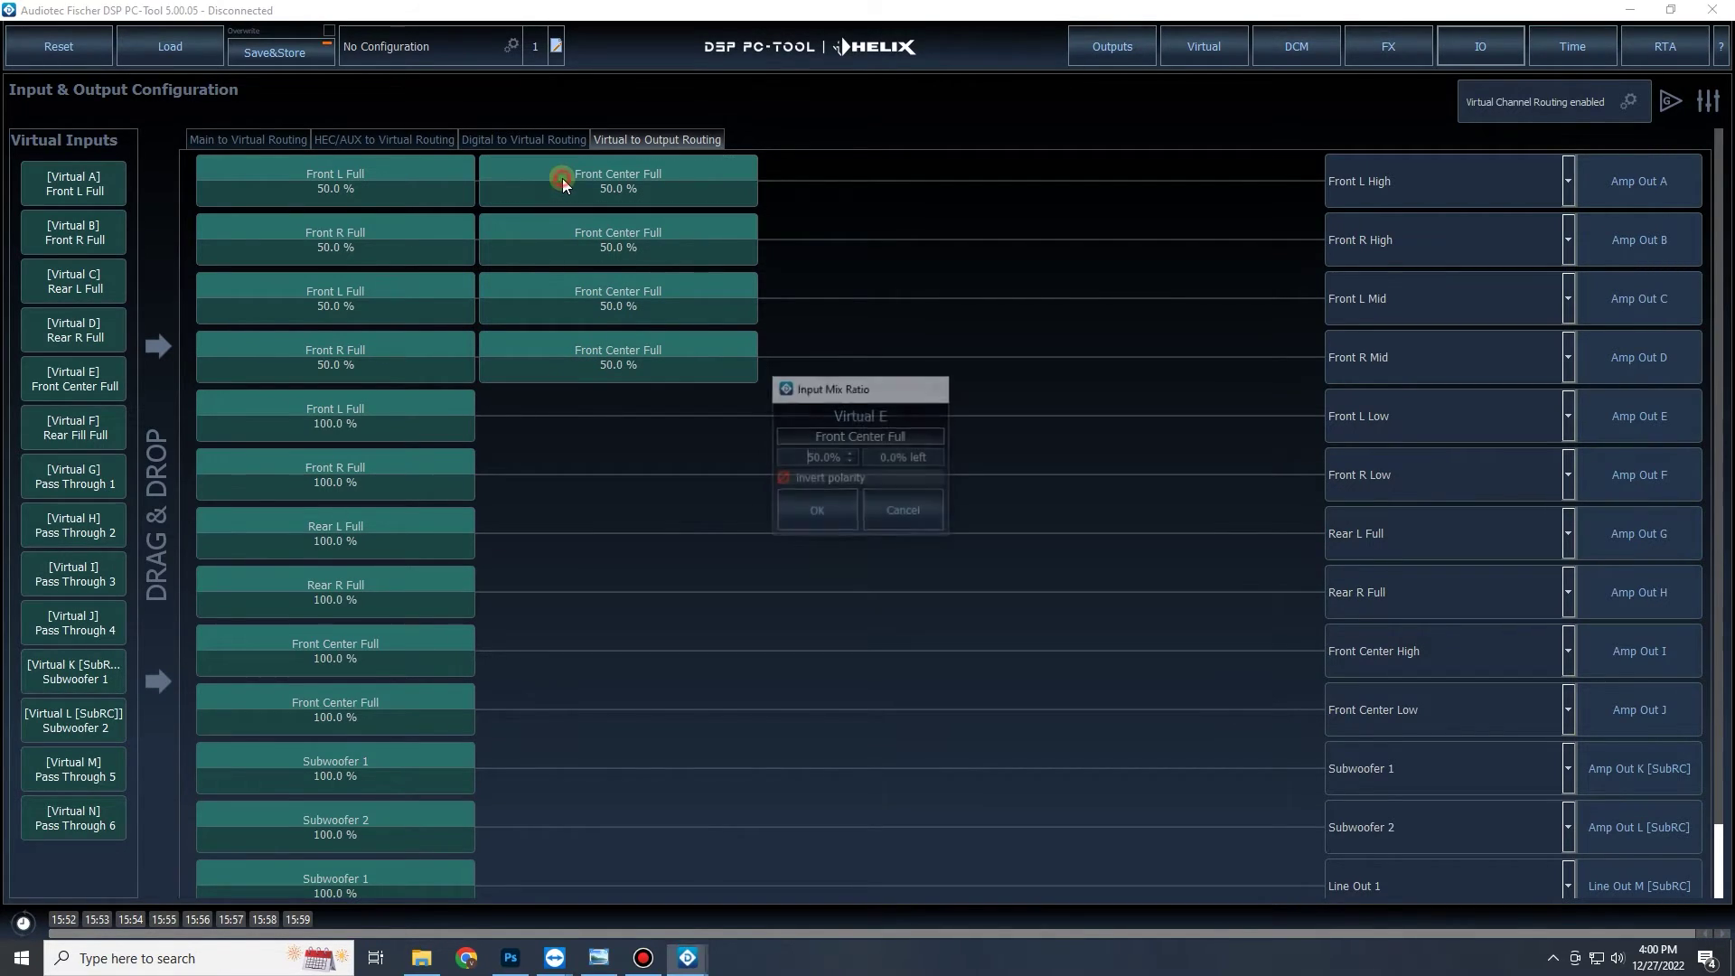
left_click(810, 479)
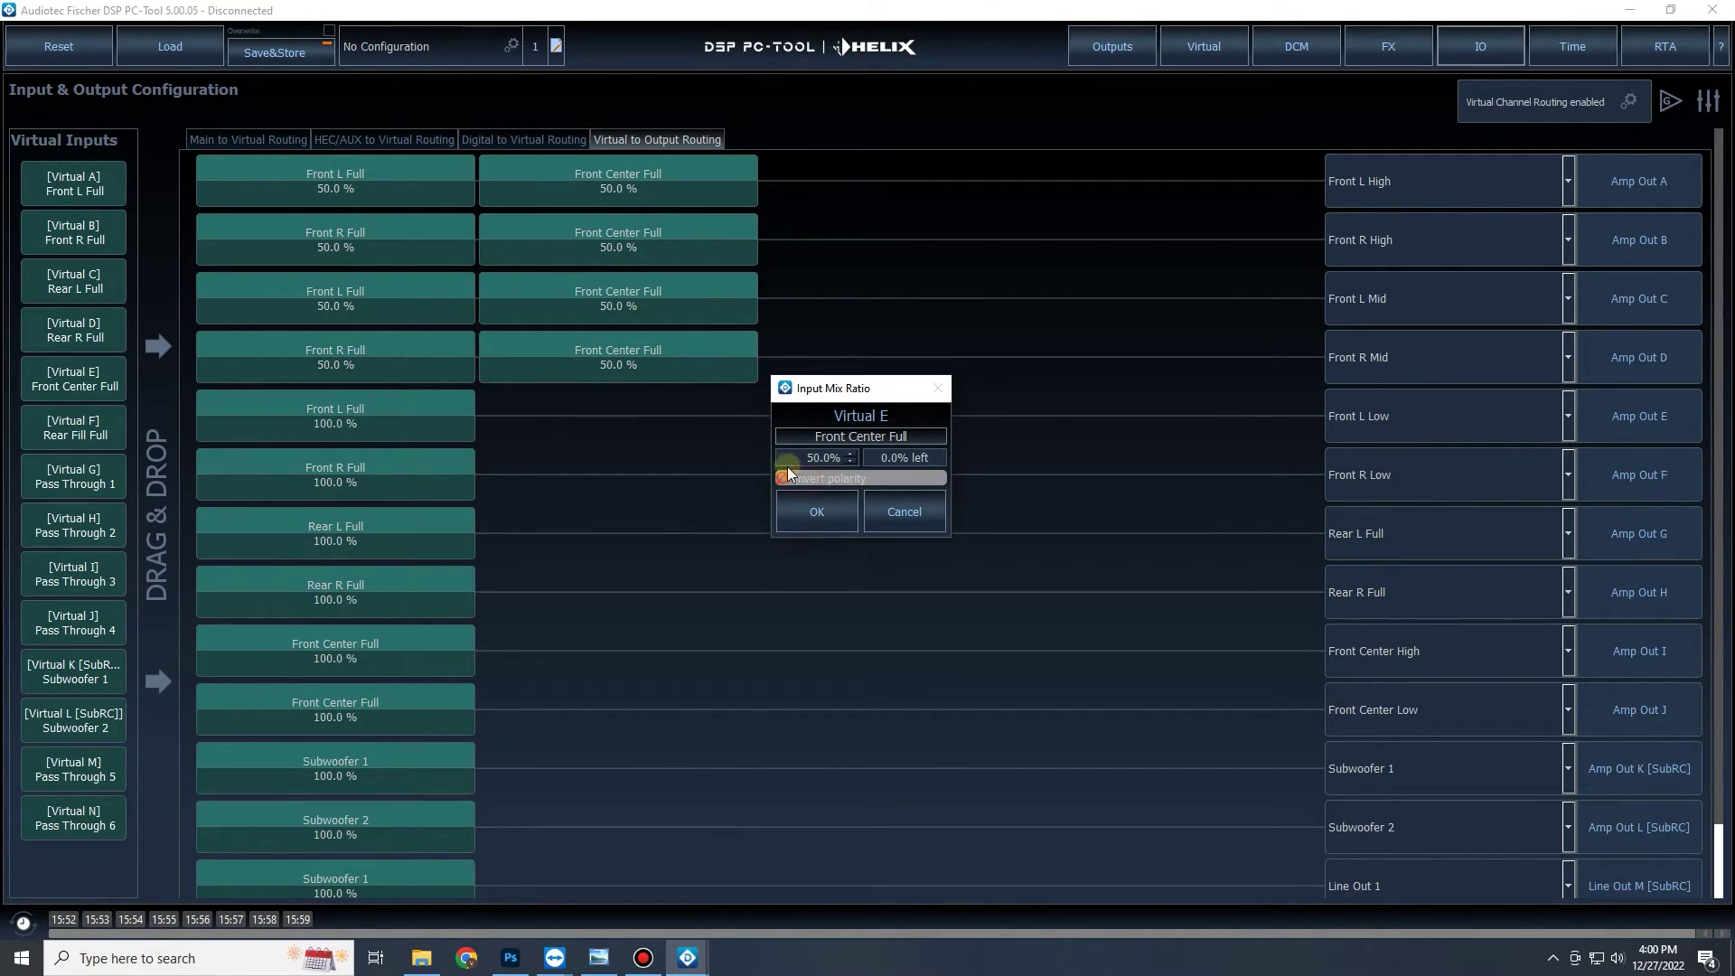
left_click(850, 454)
type("15")
left_click(814, 520)
double_click(652, 251)
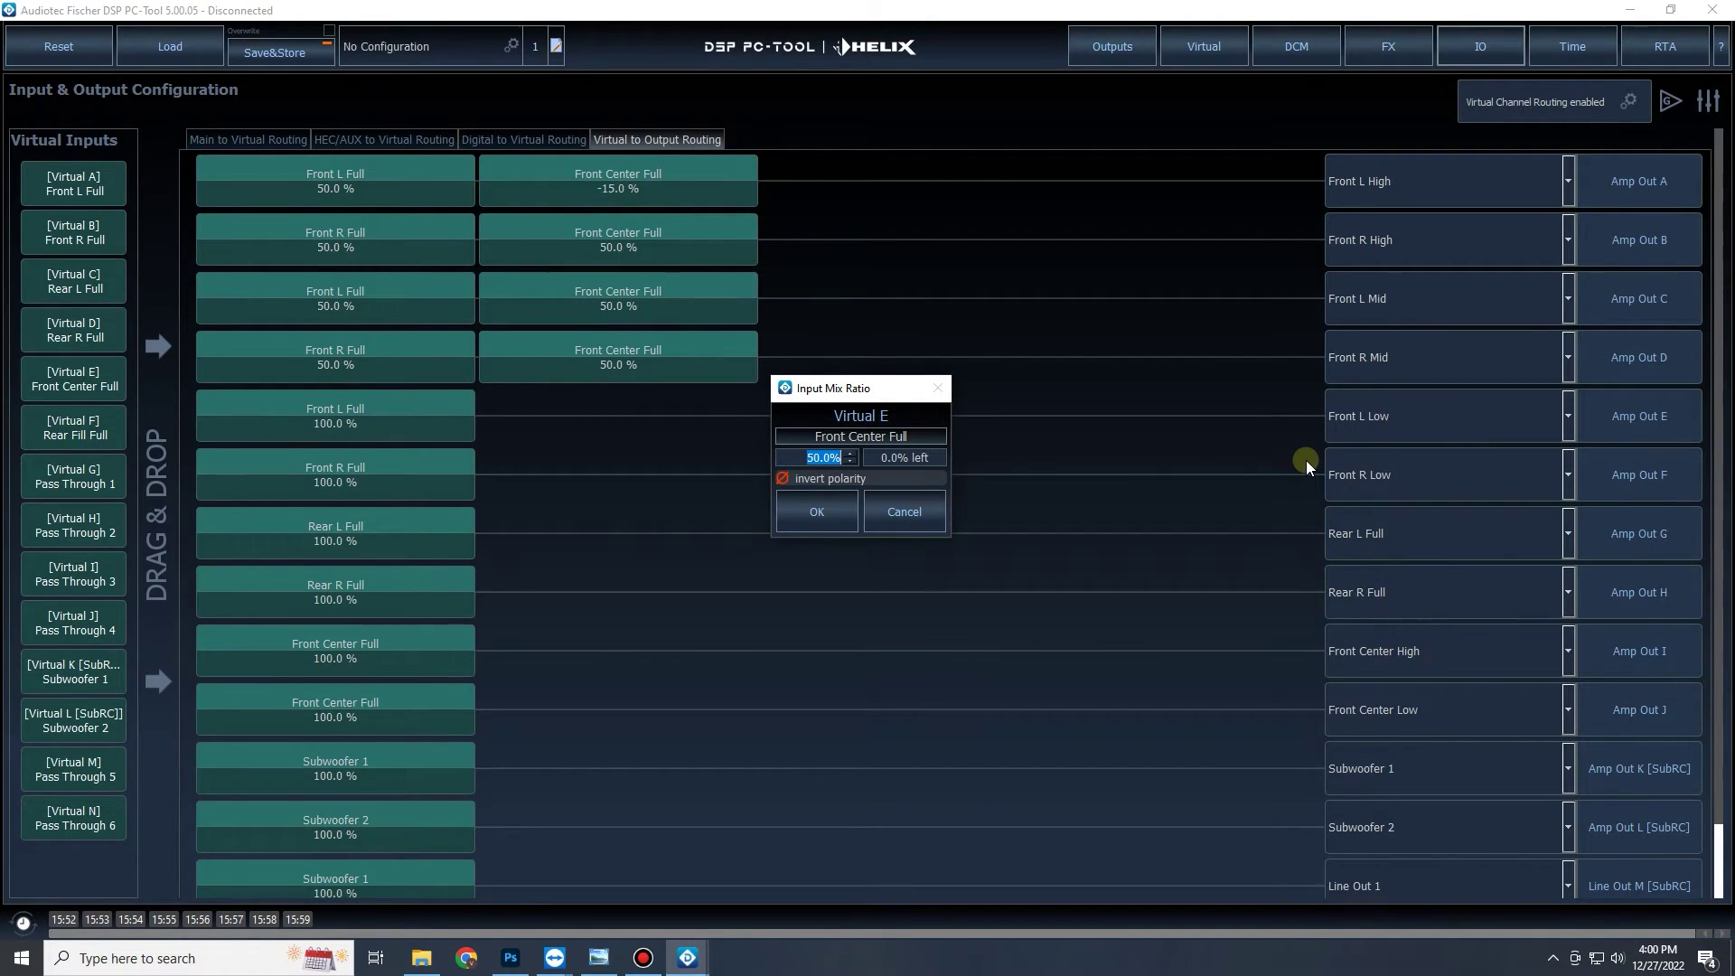
type("-15")
left_click(817, 512)
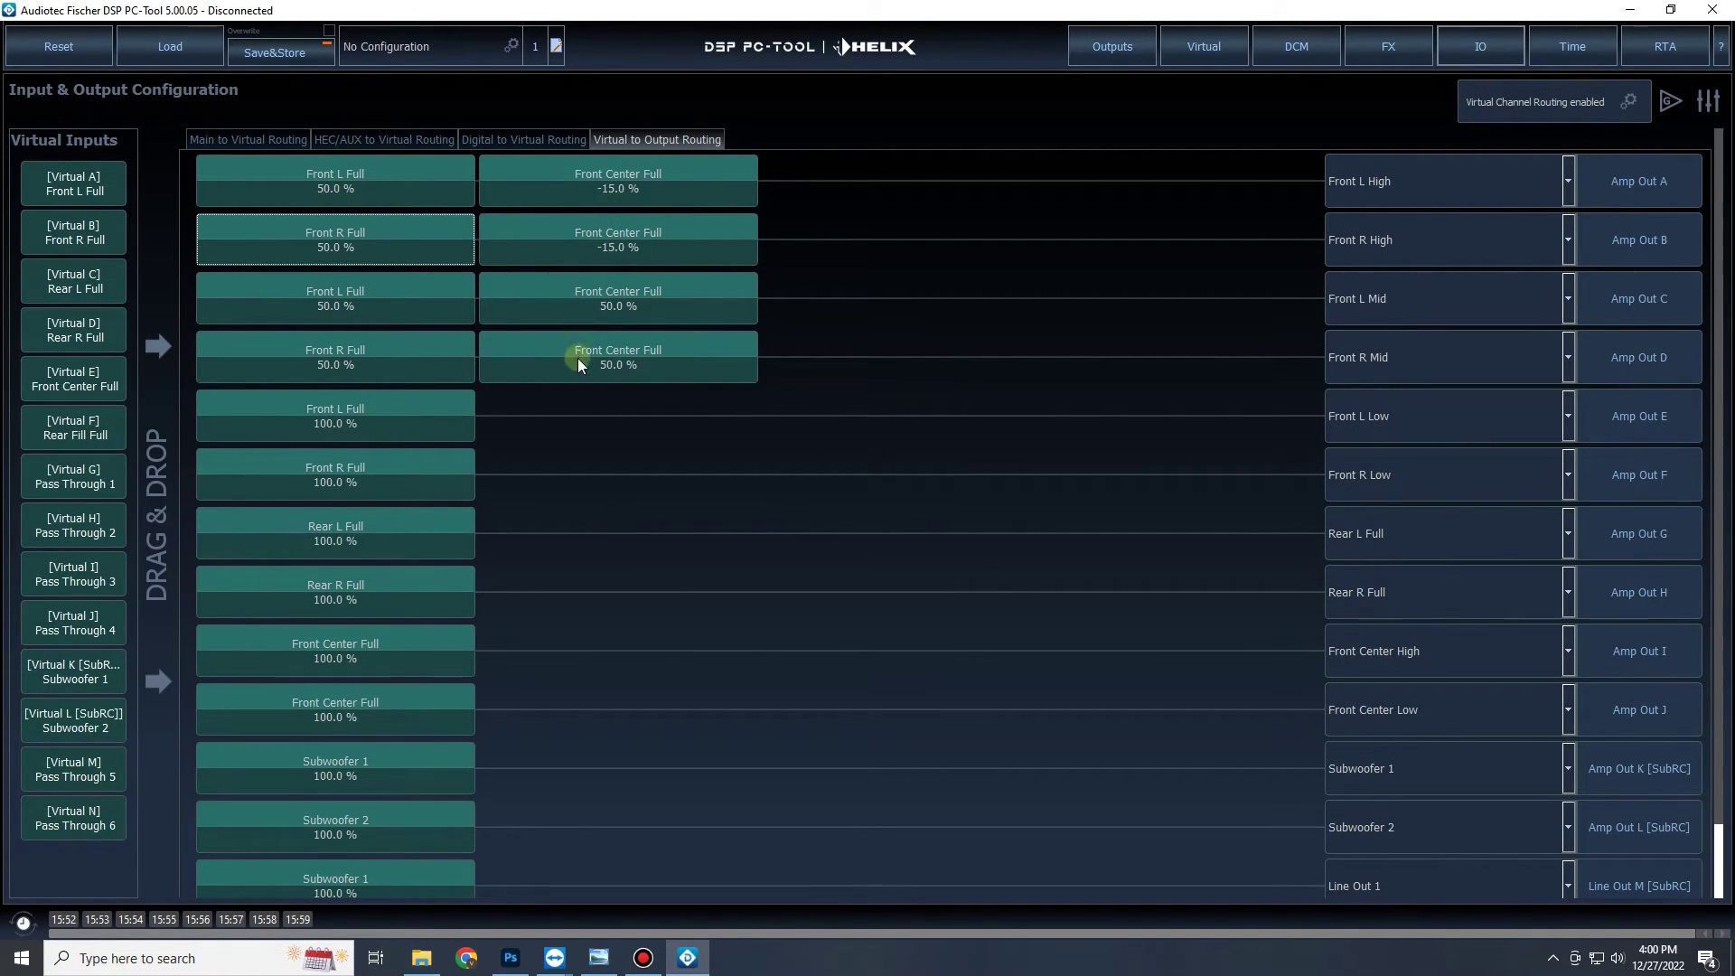
Set the Front Center mix in Front L and R Mid outputs to 15% with inverted polarity.
double_click(578, 300)
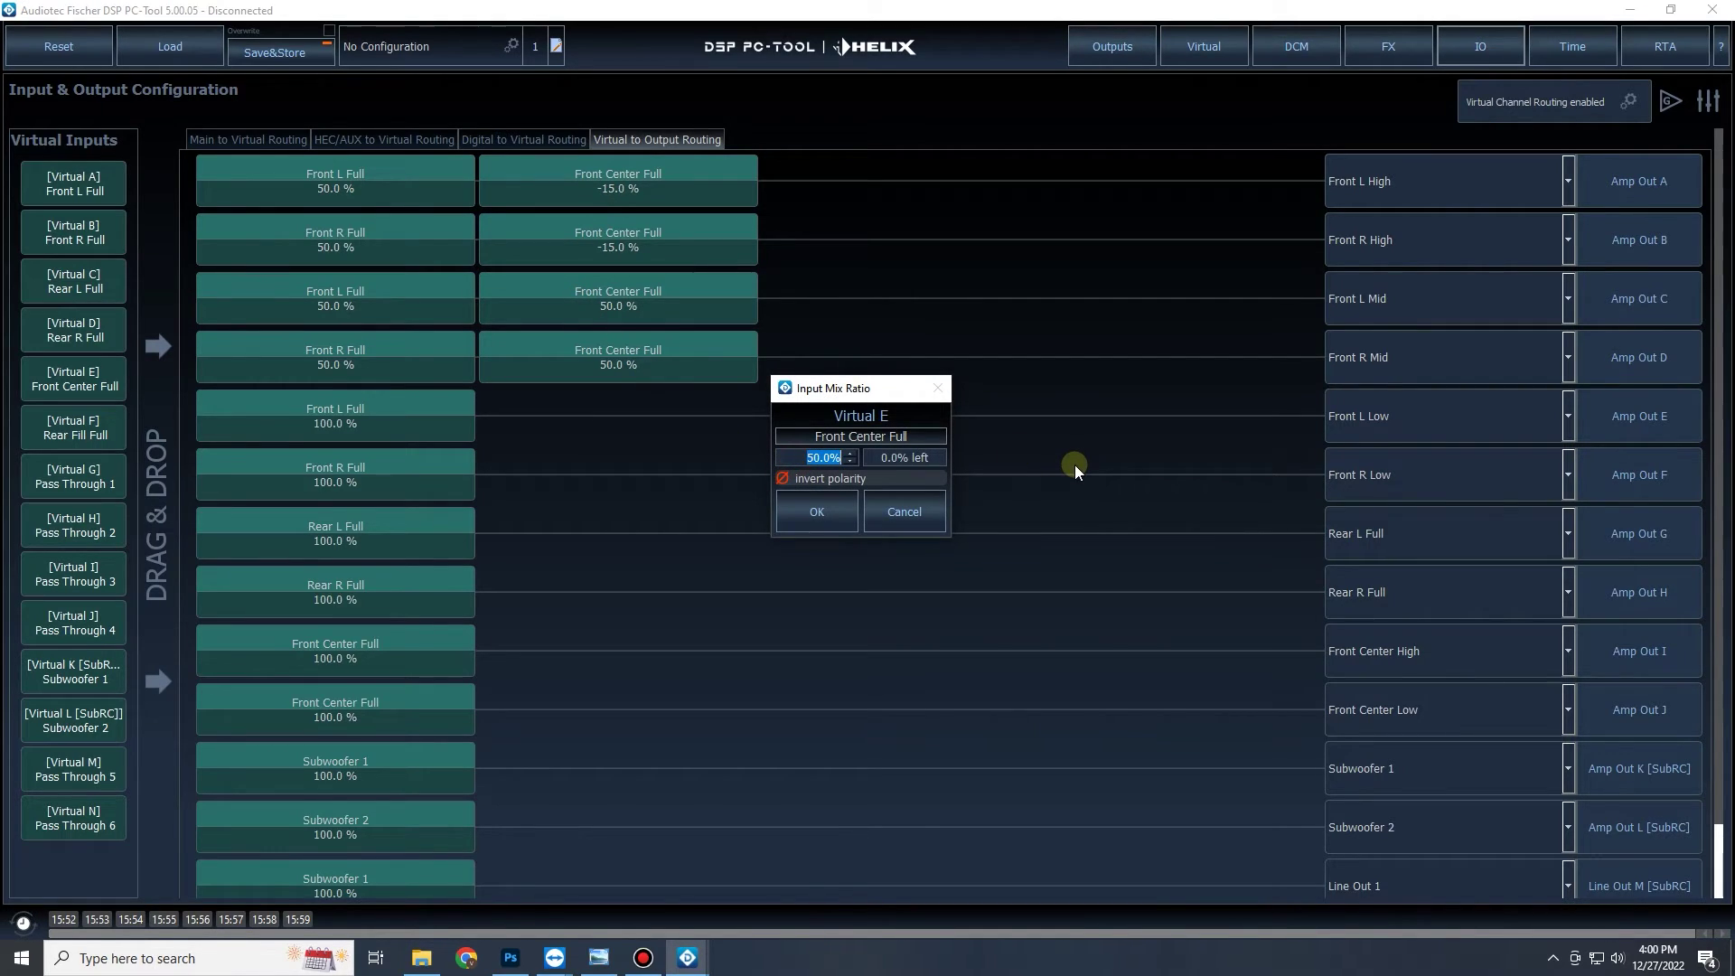
type("15")
left_click(821, 479)
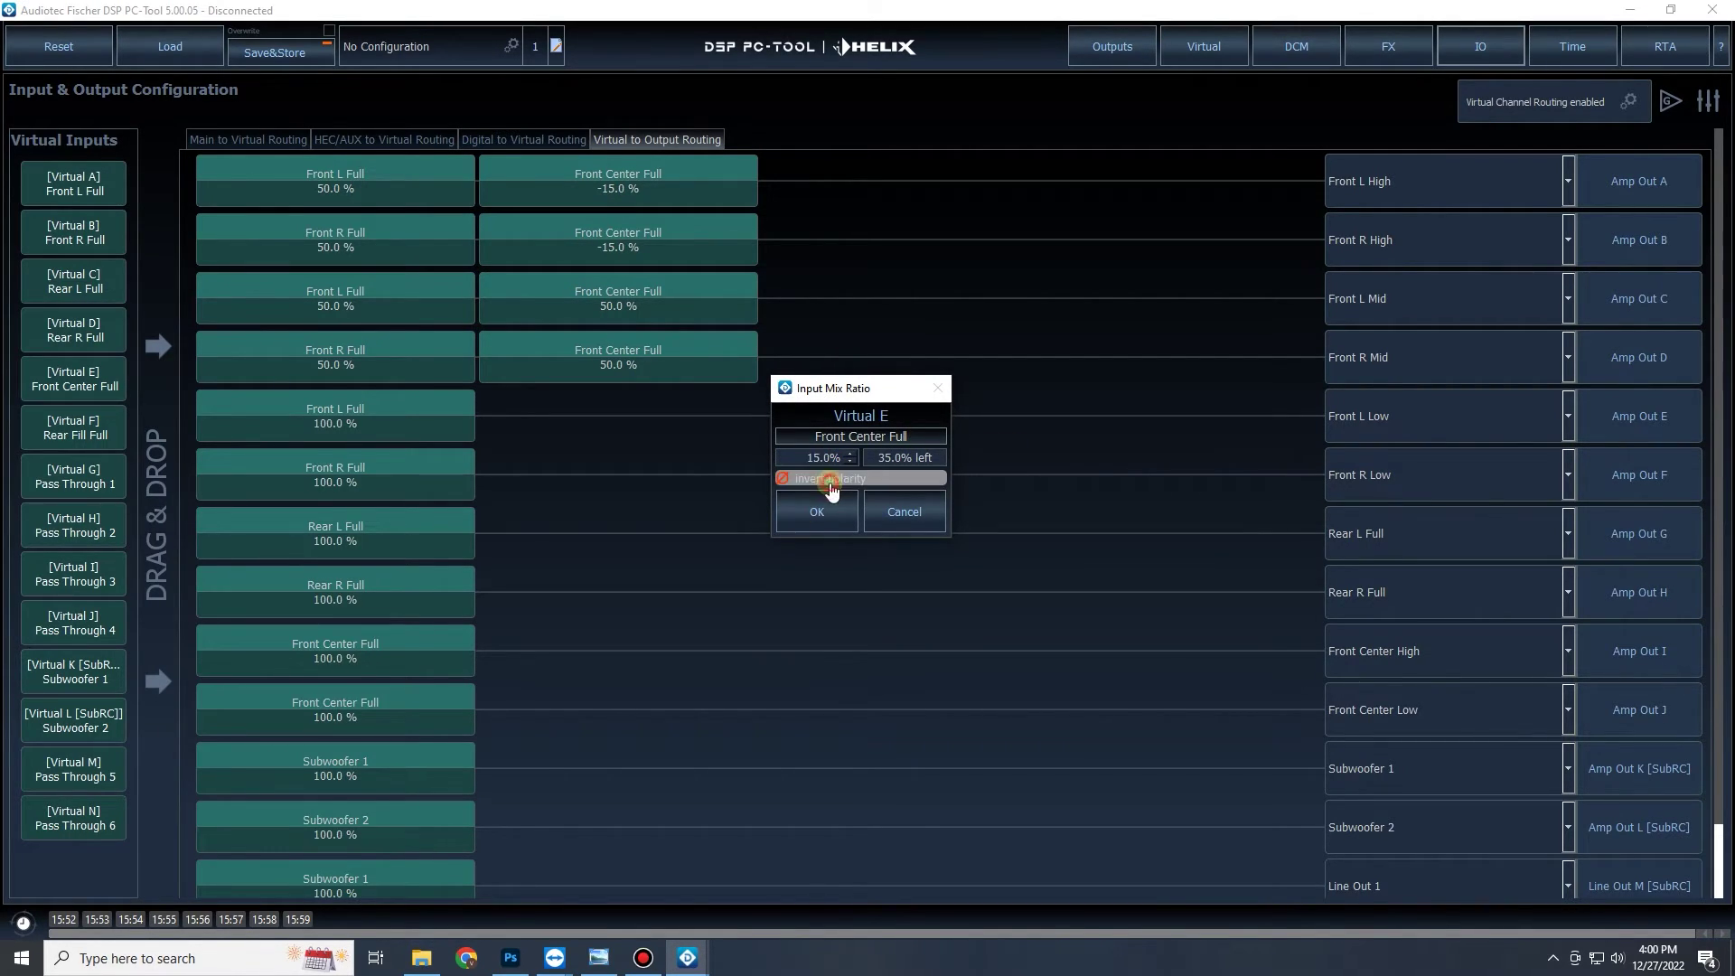
left_click(816, 502)
double_click(613, 365)
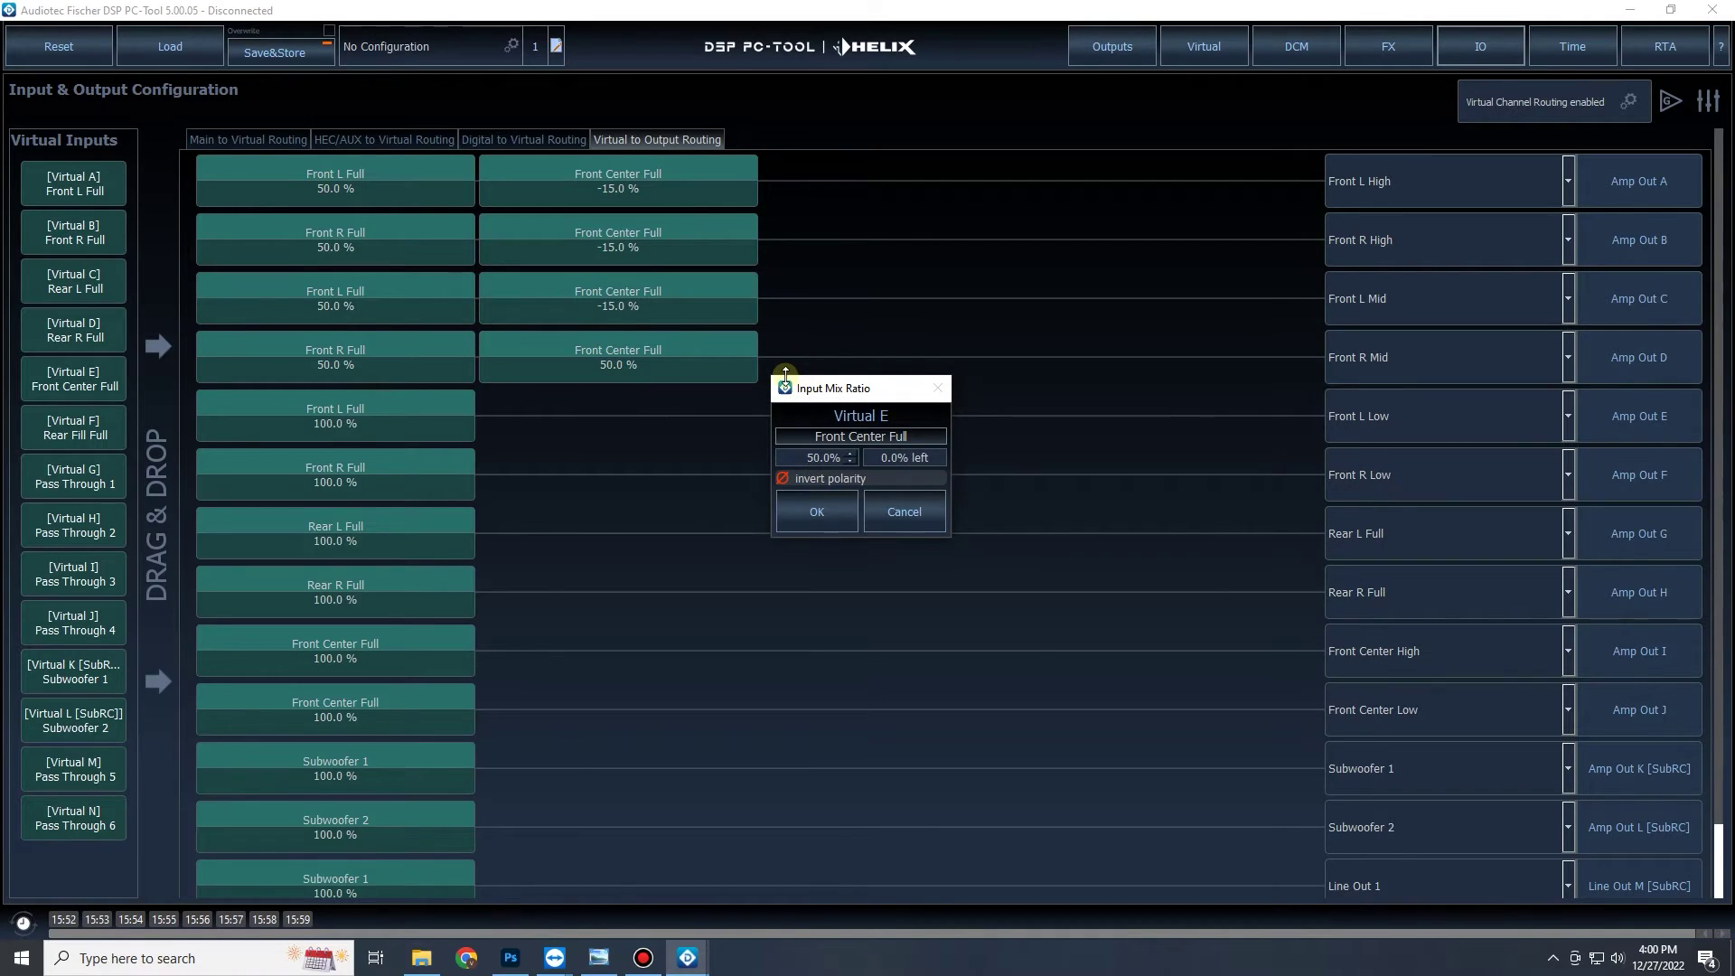
double_click(824, 458)
type("15")
left_click(817, 478)
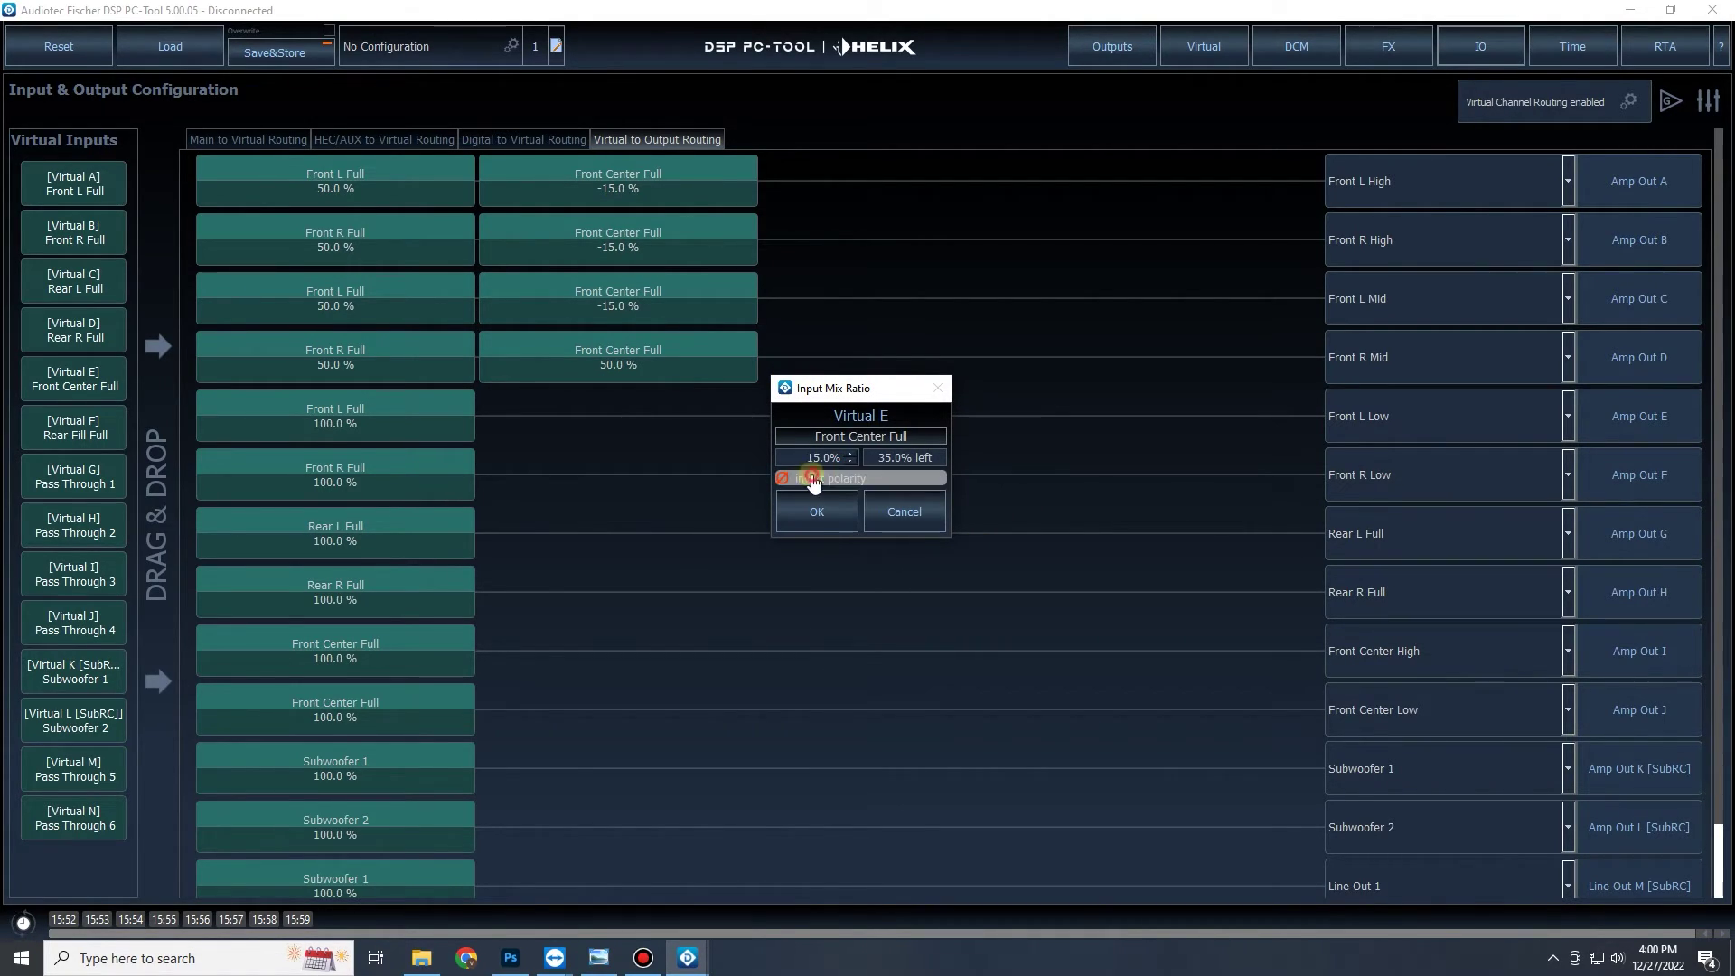
left_click(790, 506)
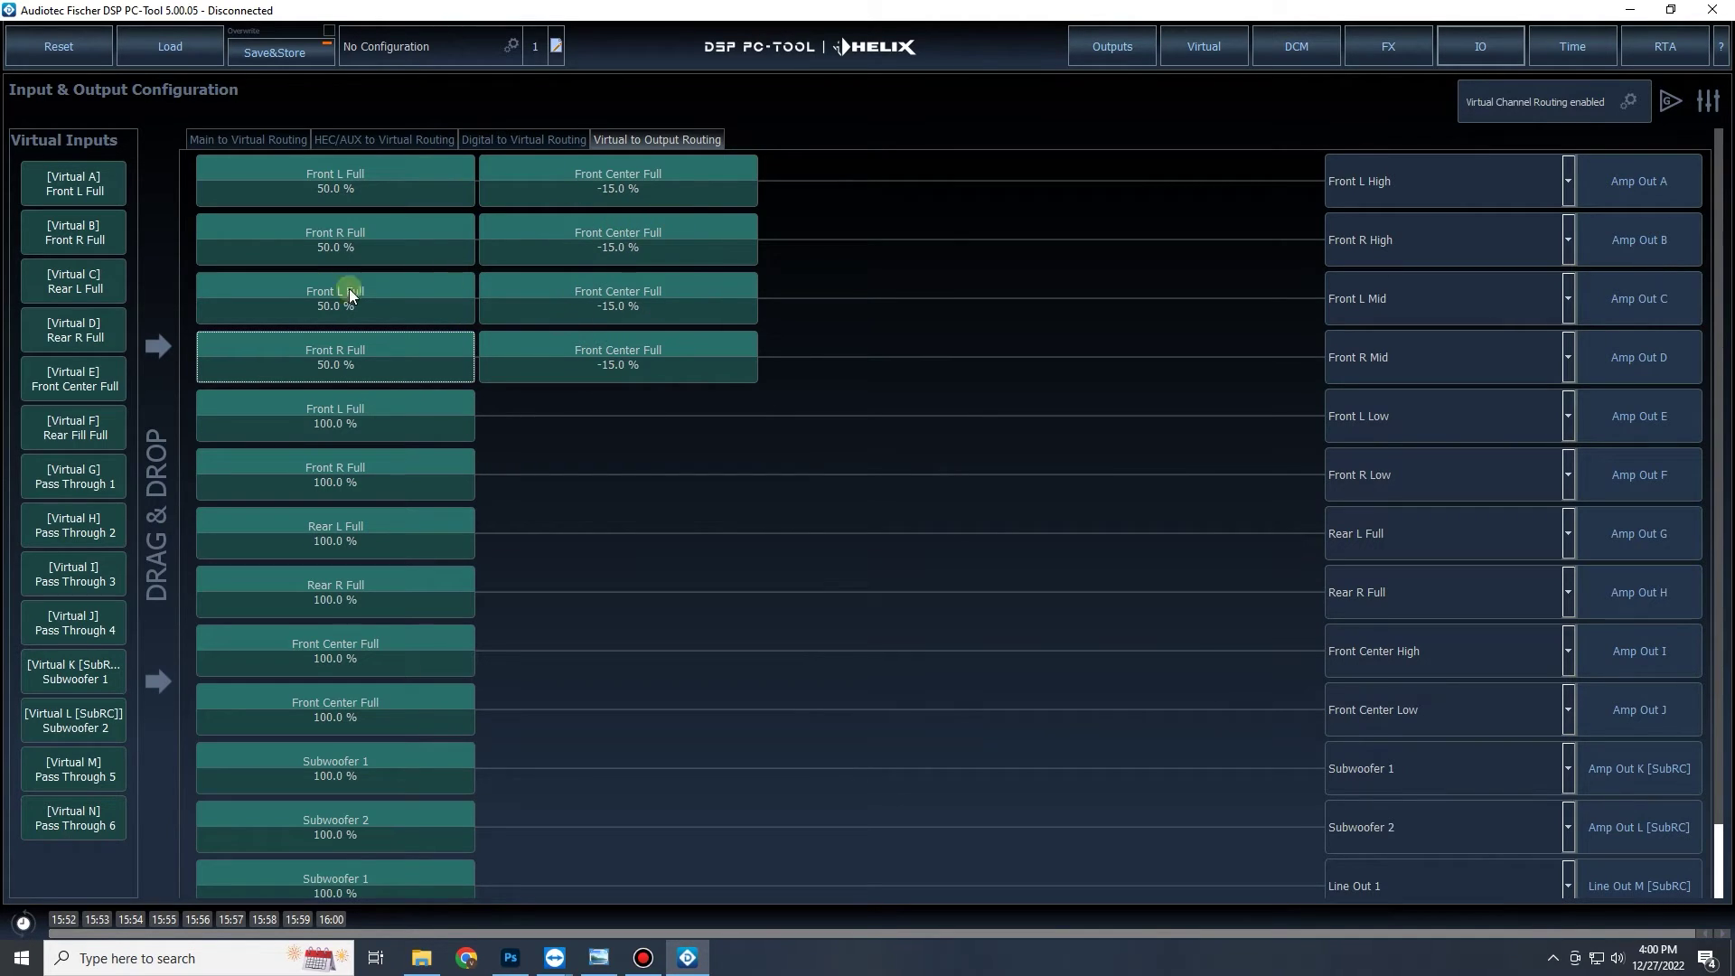
Set Front L Full and Front R Full to 85% in the High outputs.
double_click(417, 177)
double_click(791, 455)
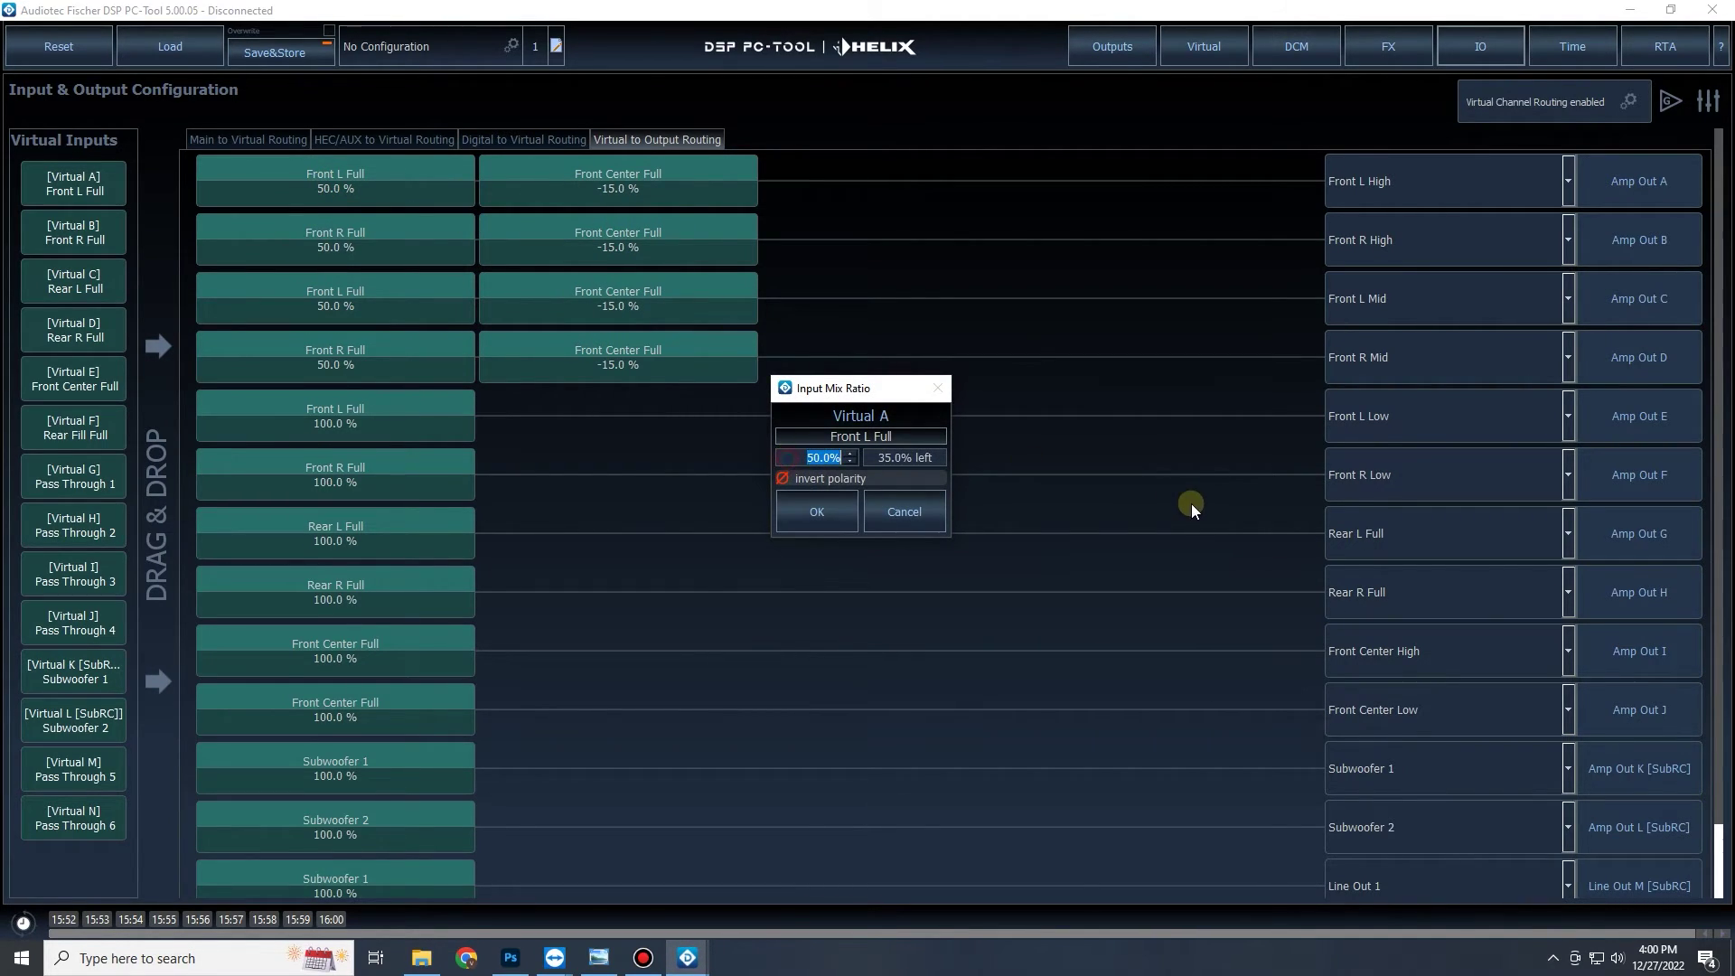
type("85")
left_click(817, 509)
double_click(357, 235)
double_click(804, 458)
type("85")
left_click(815, 511)
Set Front L Full and Front R Full to 85% in the Mid outputs.
double_click(340, 285)
double_click(797, 457)
type("85")
left_click(816, 512)
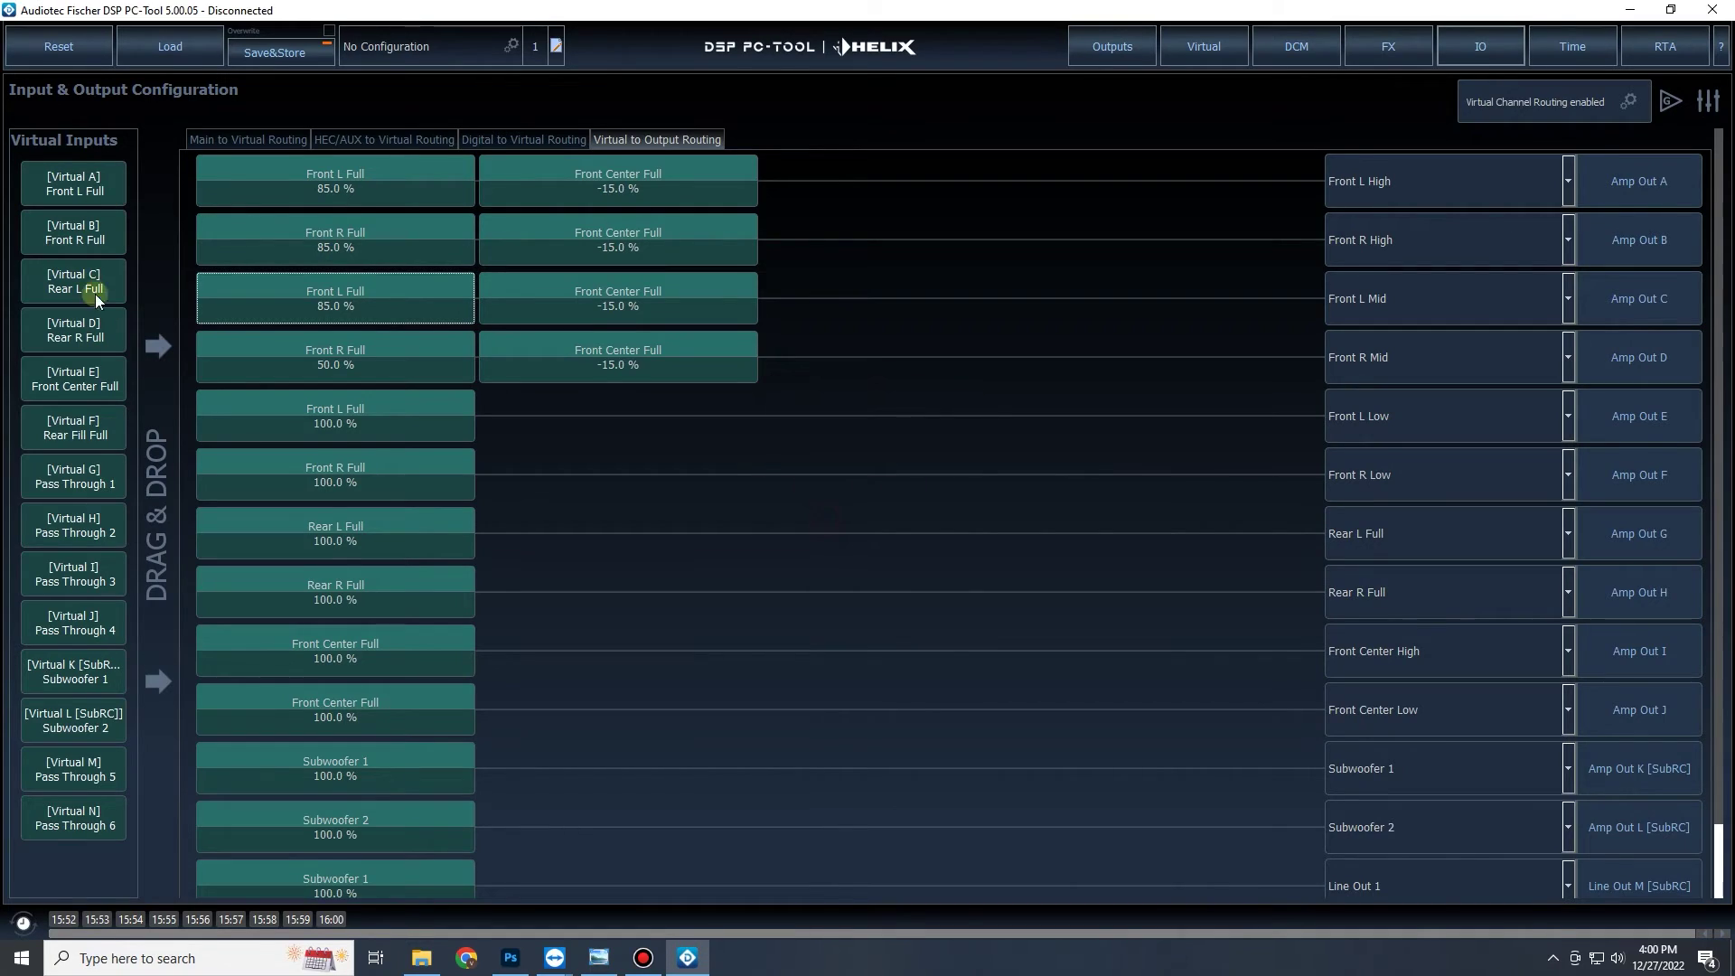
double_click(331, 357)
double_click(790, 458)
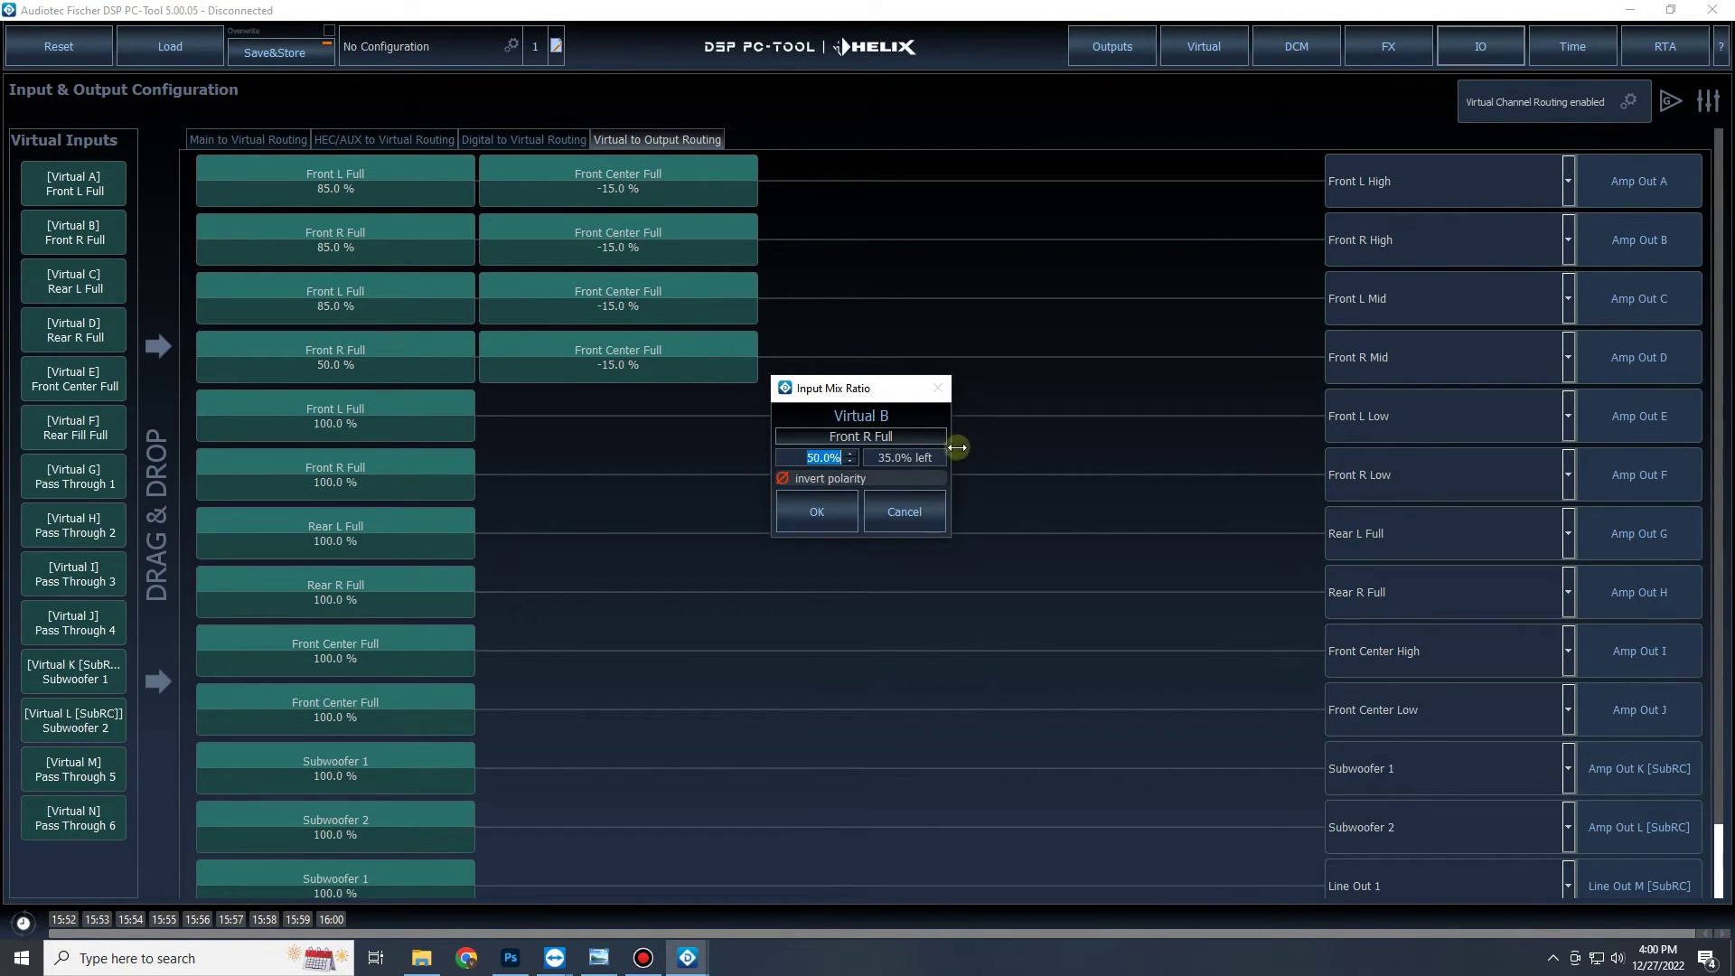
type("85")
left_click(839, 509)
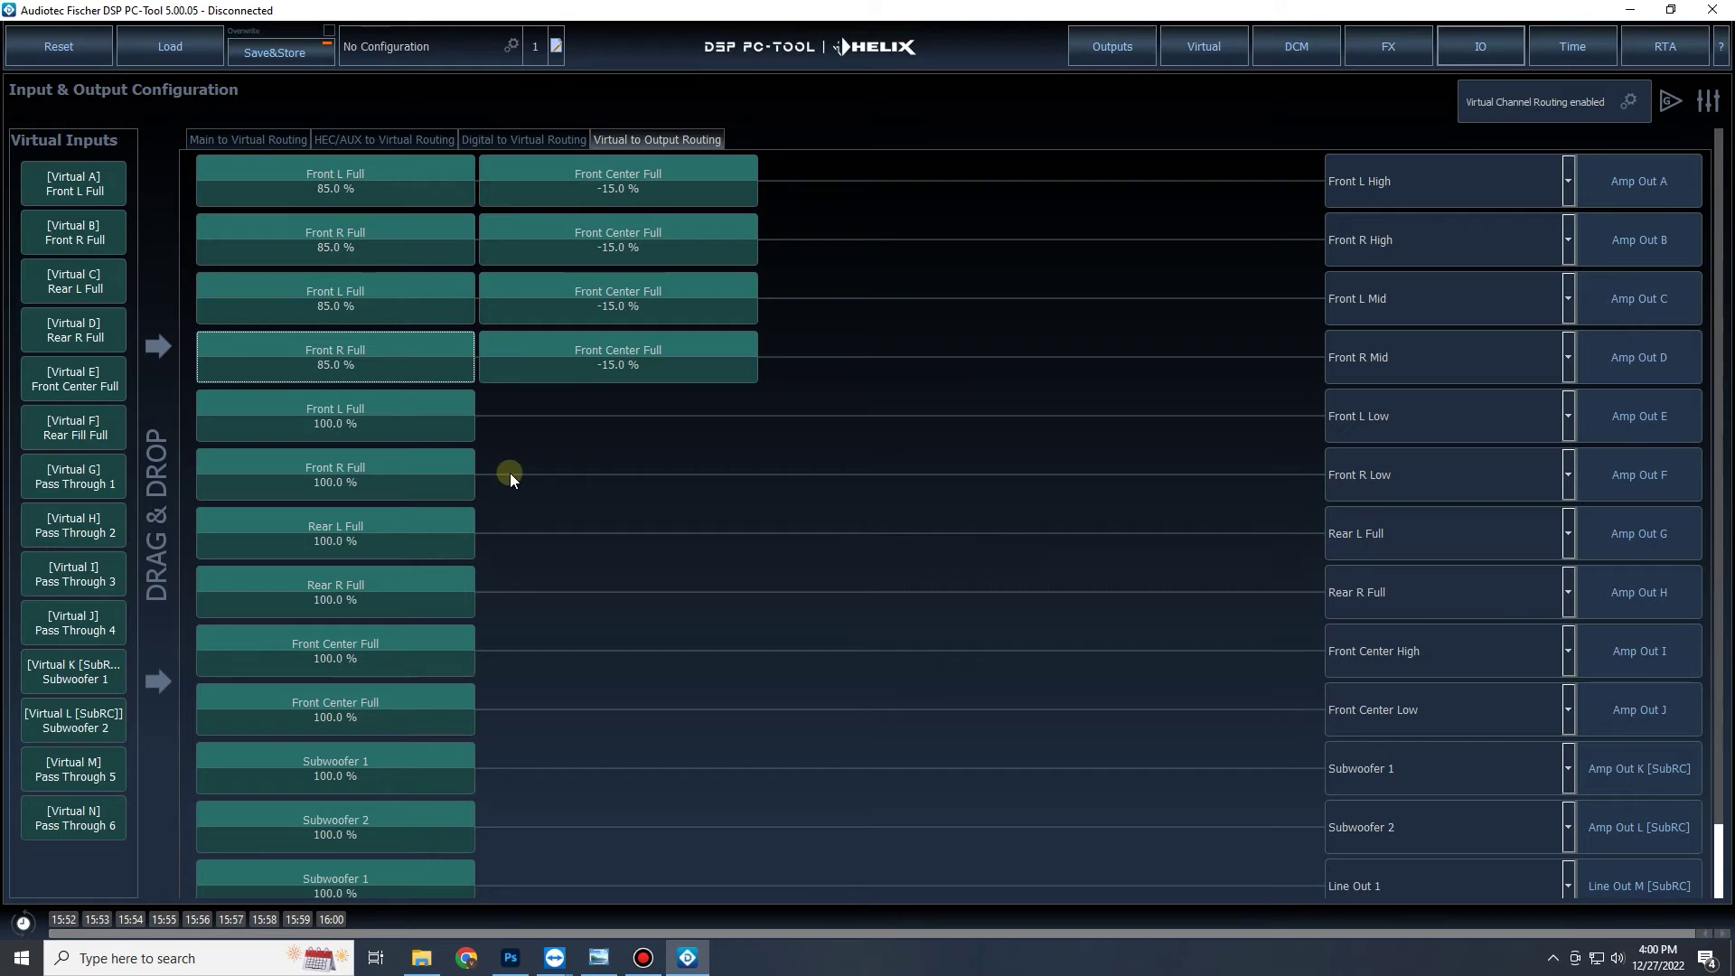